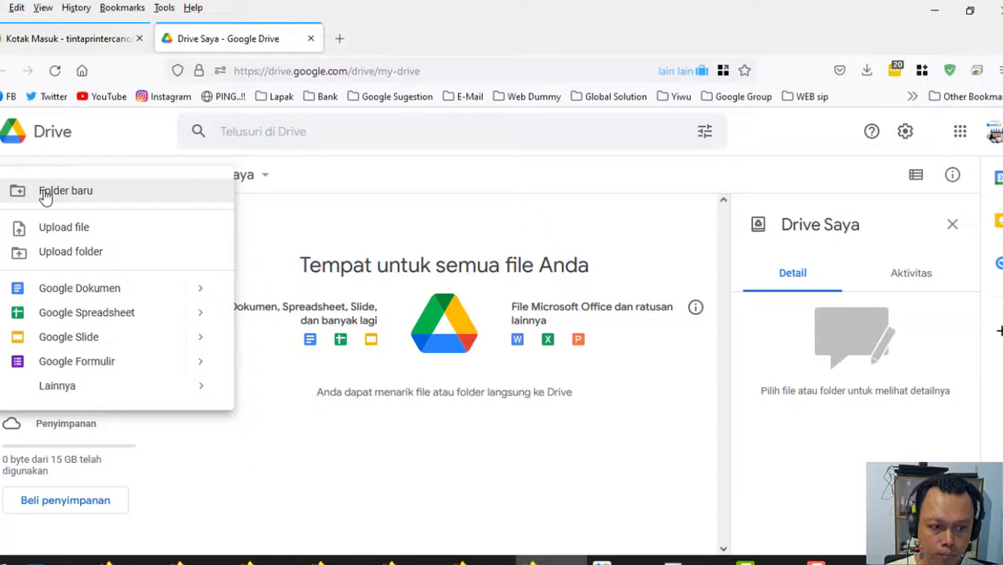
Create a 'nota service' folder in My Drive and open the empty folder.
click(64, 195)
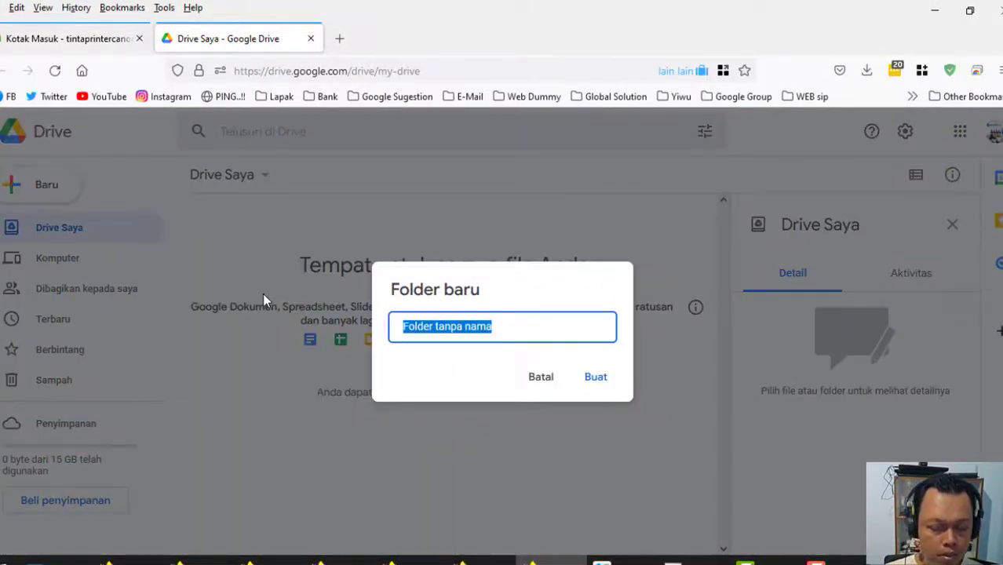
text(nota serv)
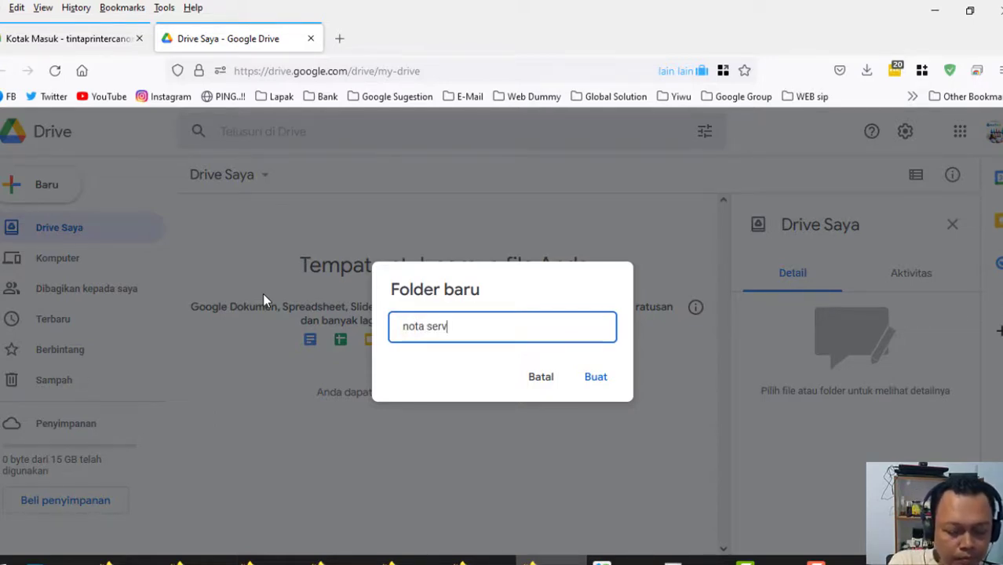
text(ice)
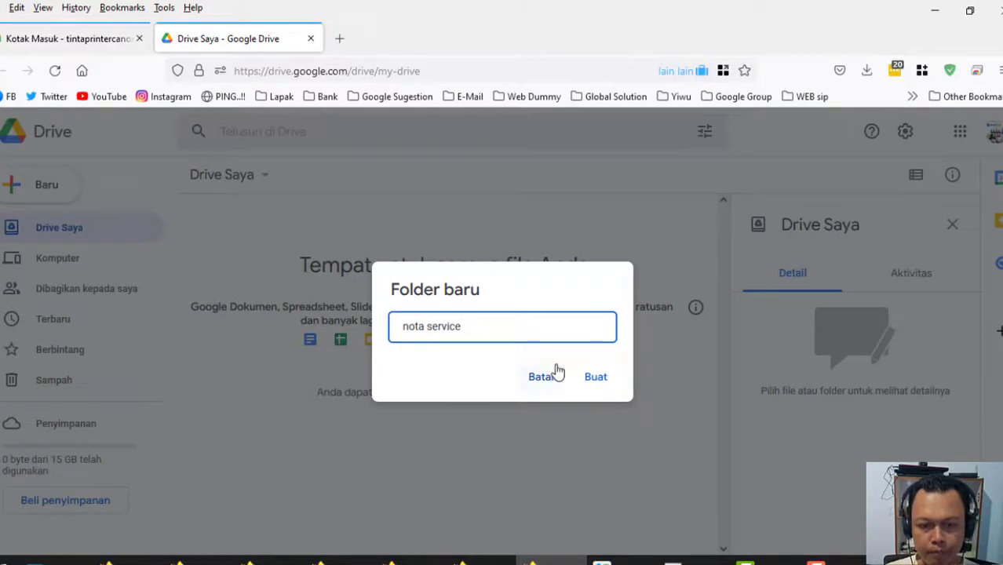
click(596, 377)
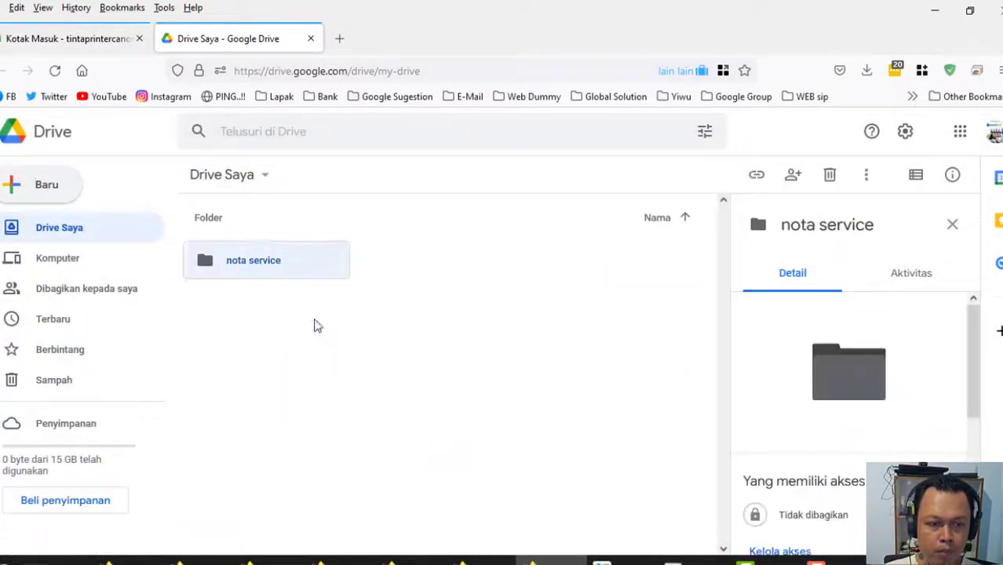
double_click(260, 272)
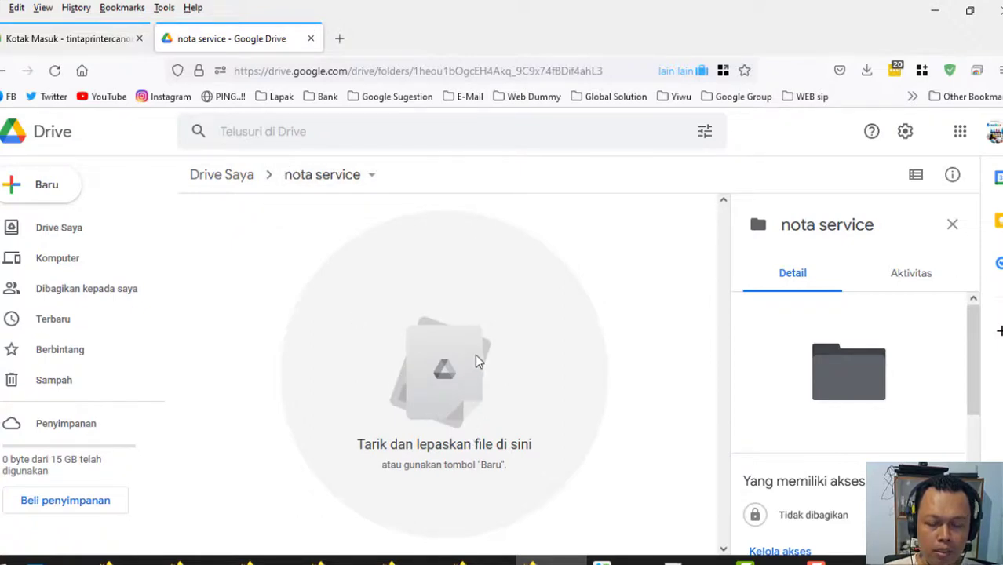
right_click(480, 331)
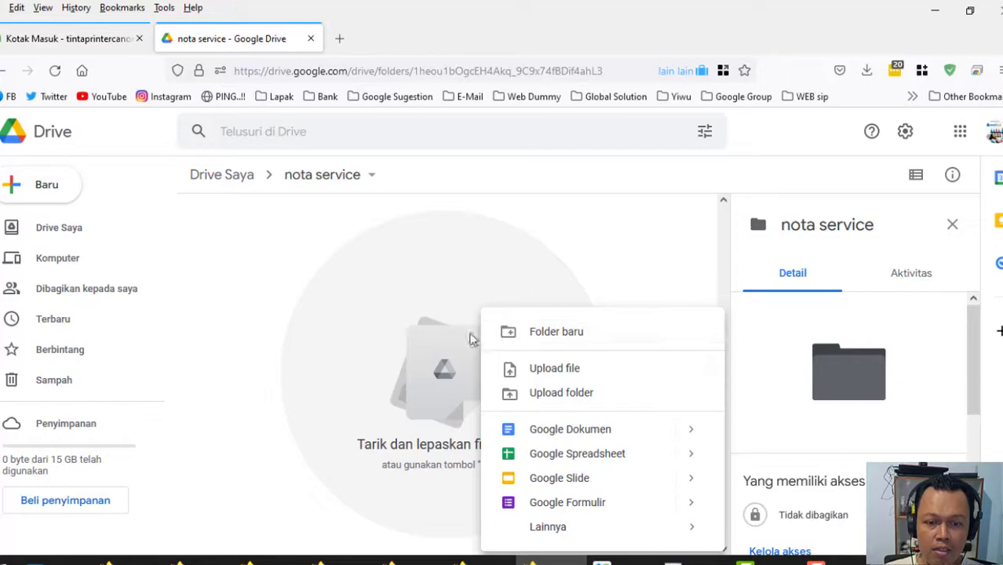
Upload nota service contoh.docx from the Desktop into the folder and select it.
click(566, 380)
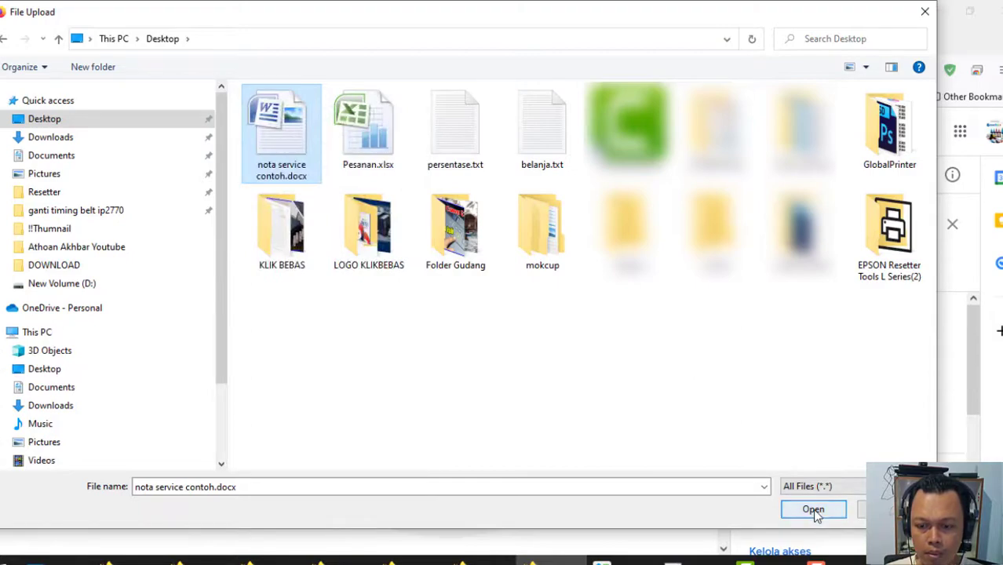
click(813, 512)
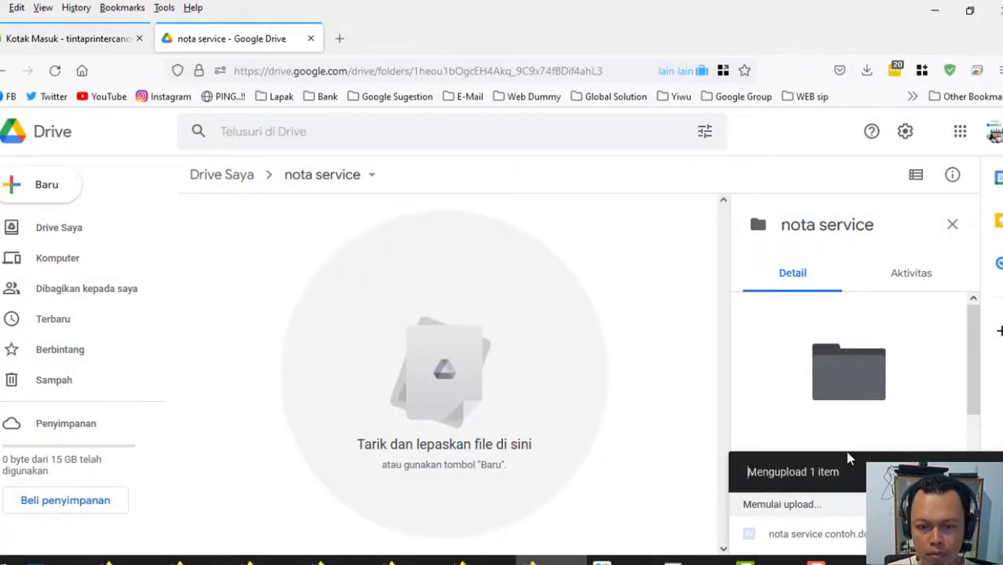
click(274, 326)
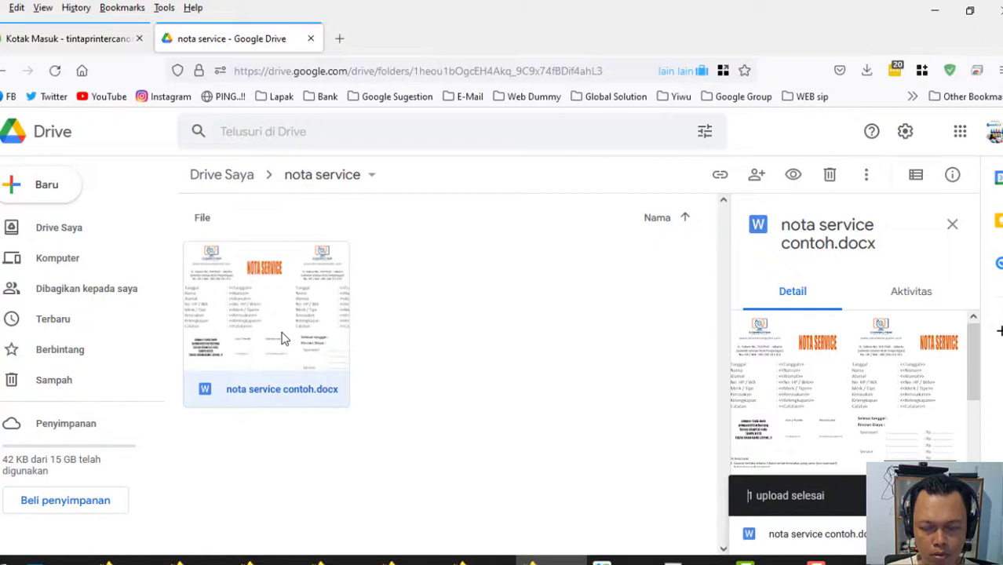
Open nota service contoh.docx in Docs and save it as a Google Docs document.
double_click(279, 297)
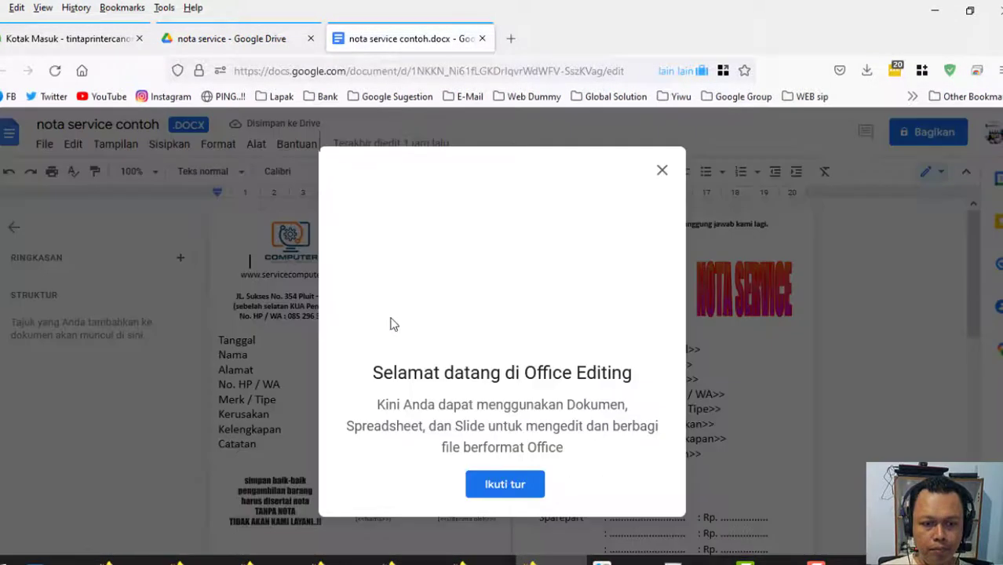
click(662, 170)
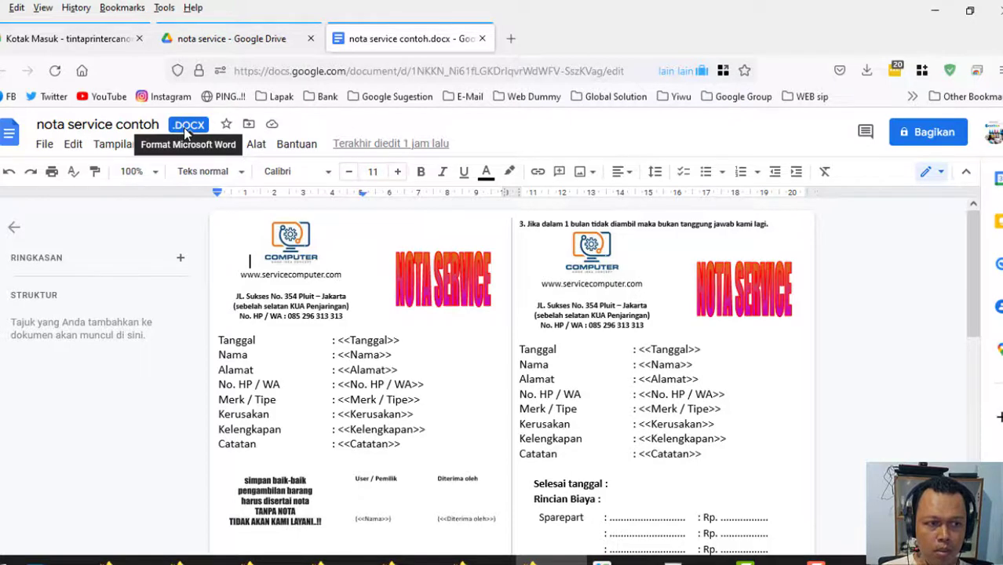
click(46, 146)
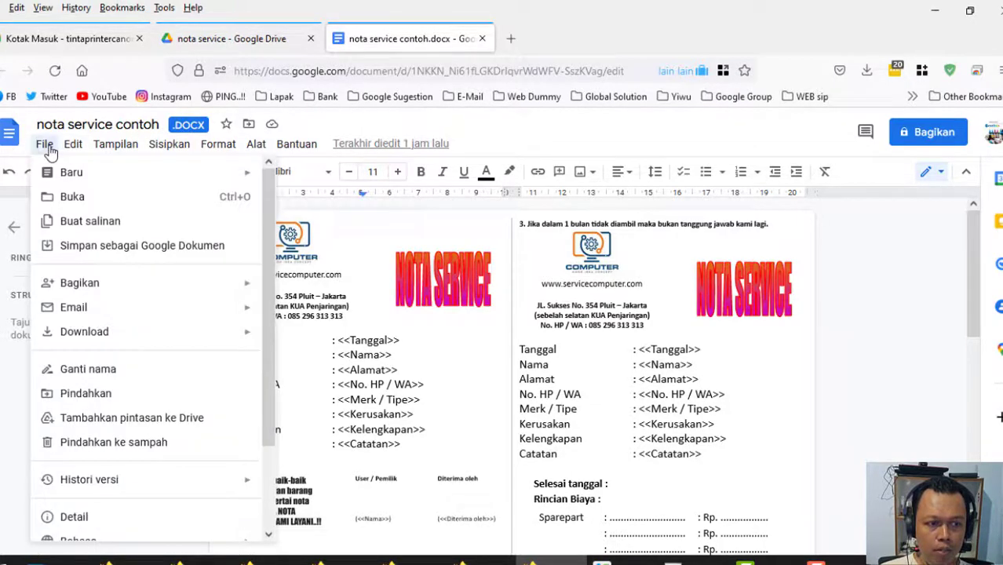
click(112, 250)
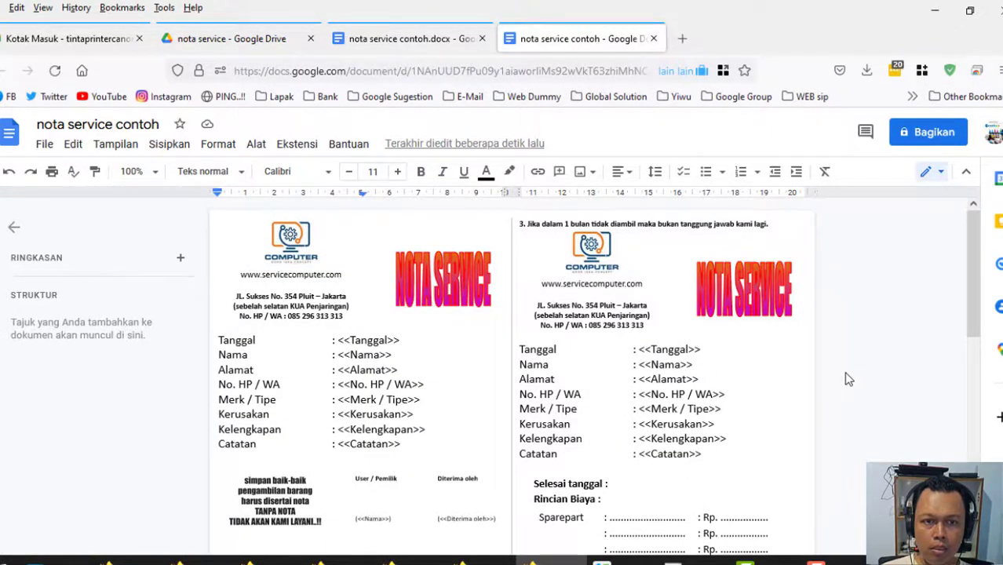
Close the original .docx tab, keeping the converted Google Docs copy.
scroll(847, 379, down, 5)
scroll(846, 379, up, 4)
scroll(846, 379, up, 1)
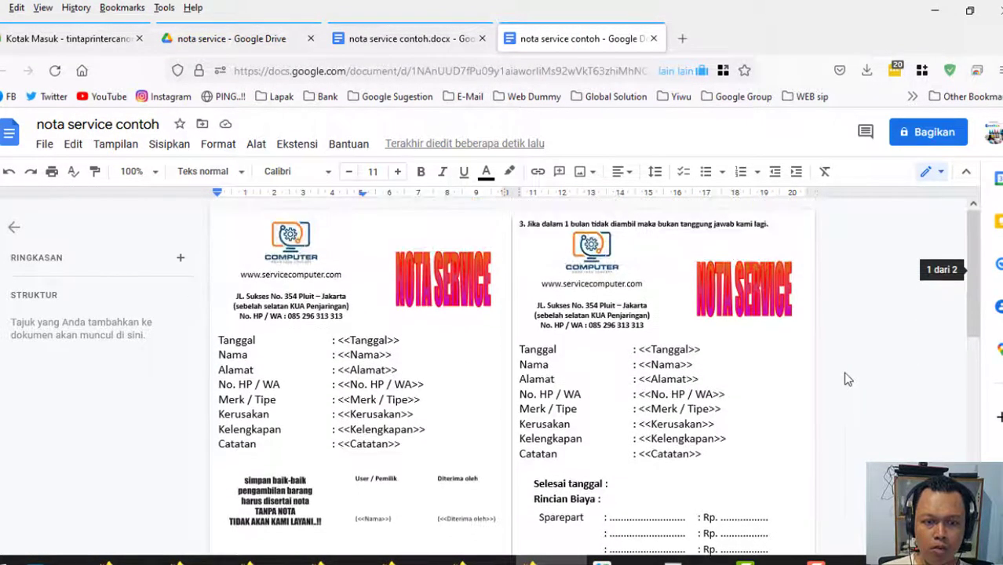
click(431, 44)
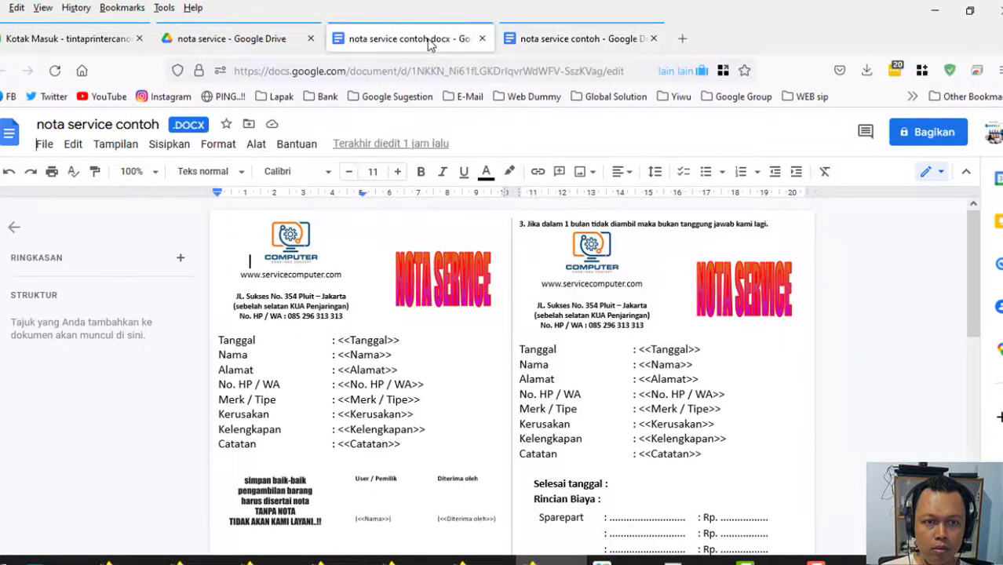
click(480, 39)
Return to the nota service folder and check the converted nota service contoh file.
click(263, 43)
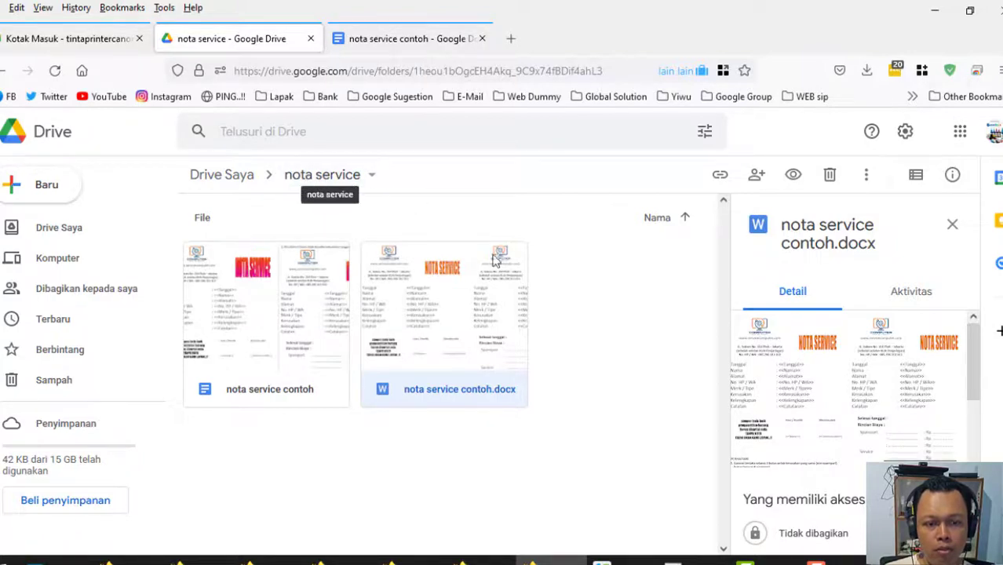
click(250, 331)
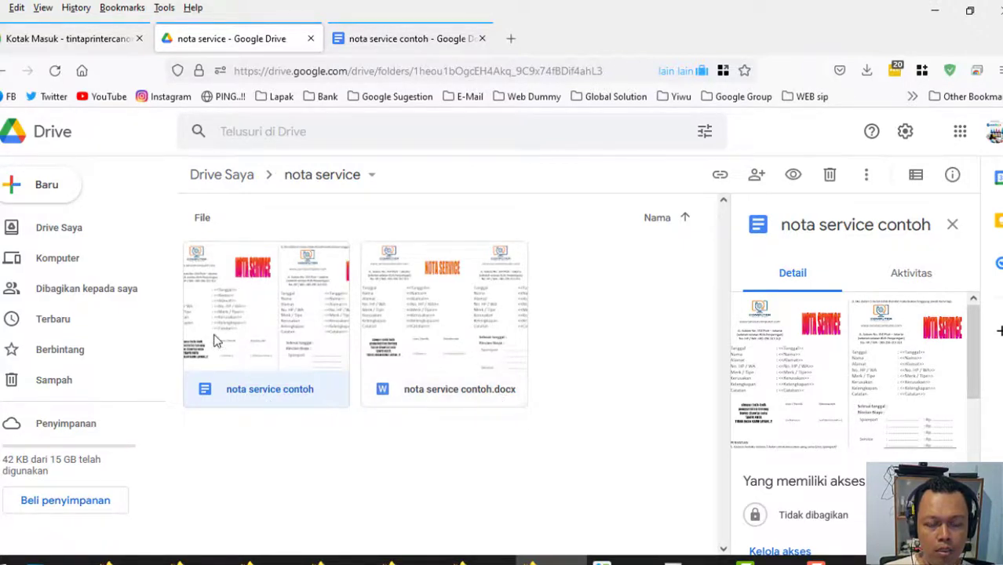
click(596, 340)
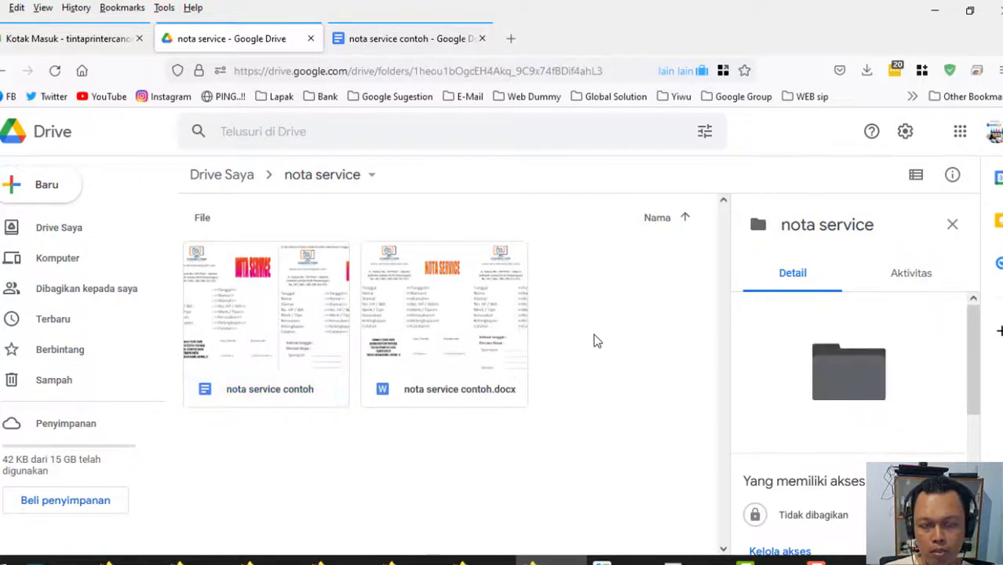
Create a blank Google Form (Formulir kosong) inside the nota service folder.
right_click(559, 303)
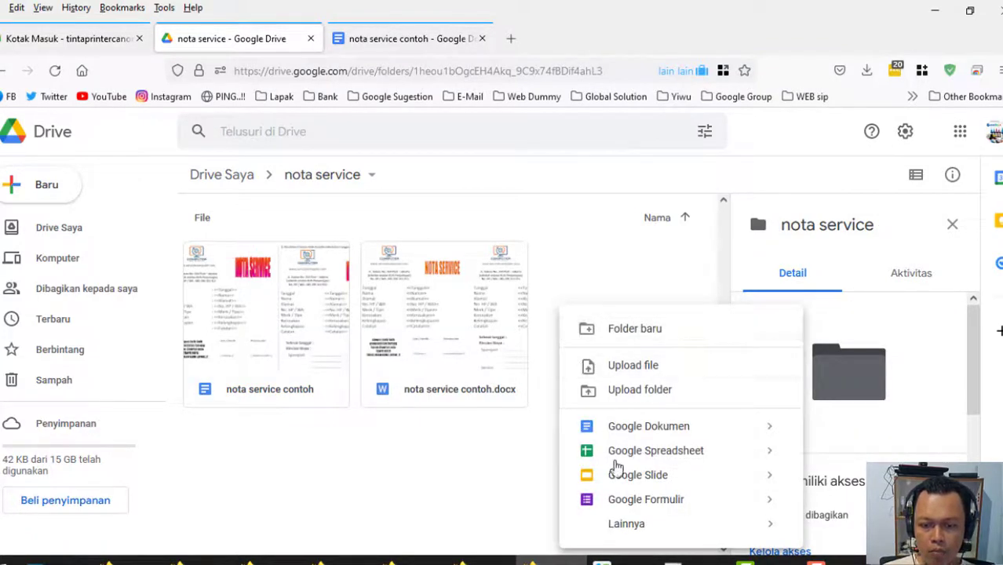
mouse_move(769, 506)
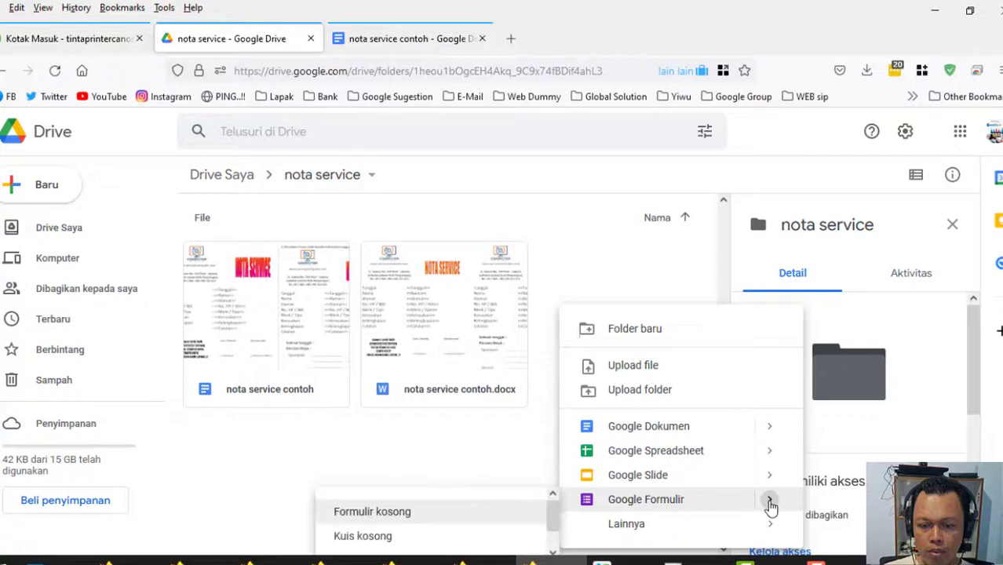
click(475, 469)
right_click(562, 347)
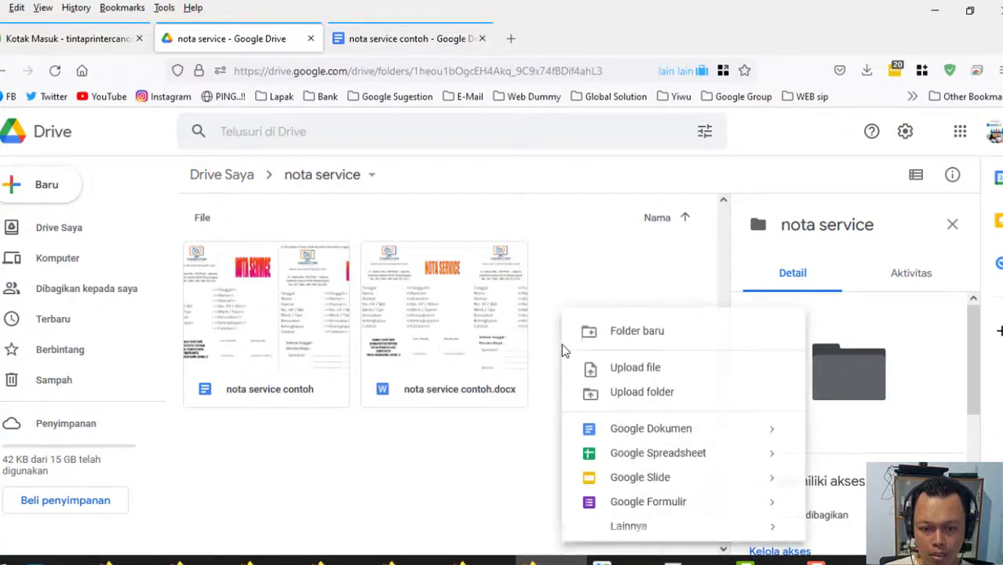
mouse_move(770, 506)
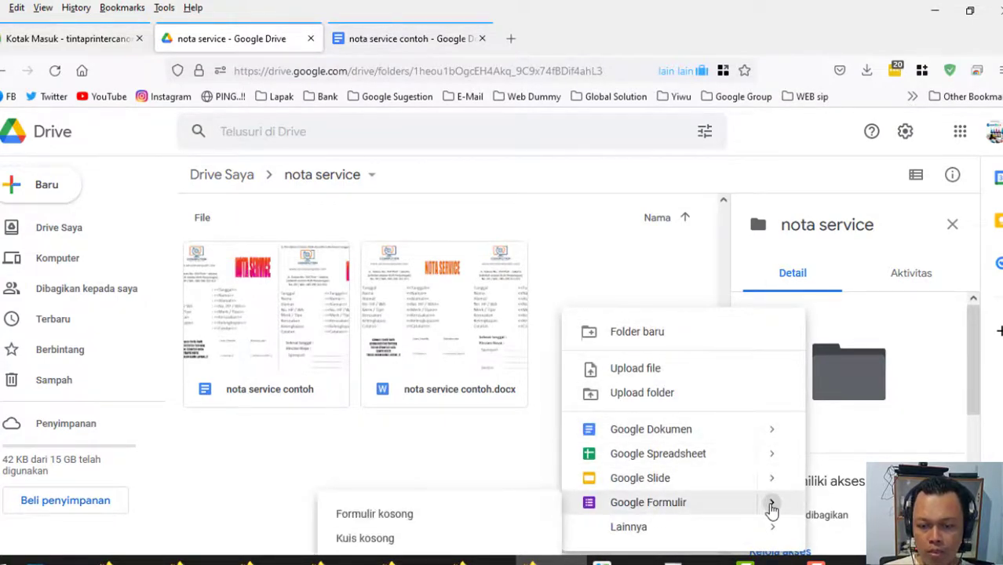
click(370, 518)
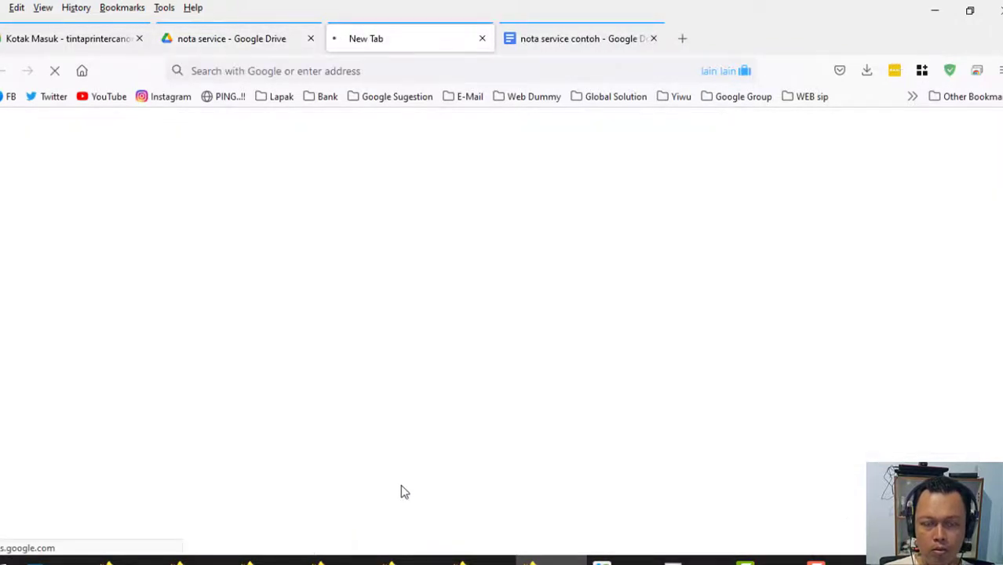
Close the intro on 'Formulir tanpa judul' and pick the Nama label from the template.
click(539, 40)
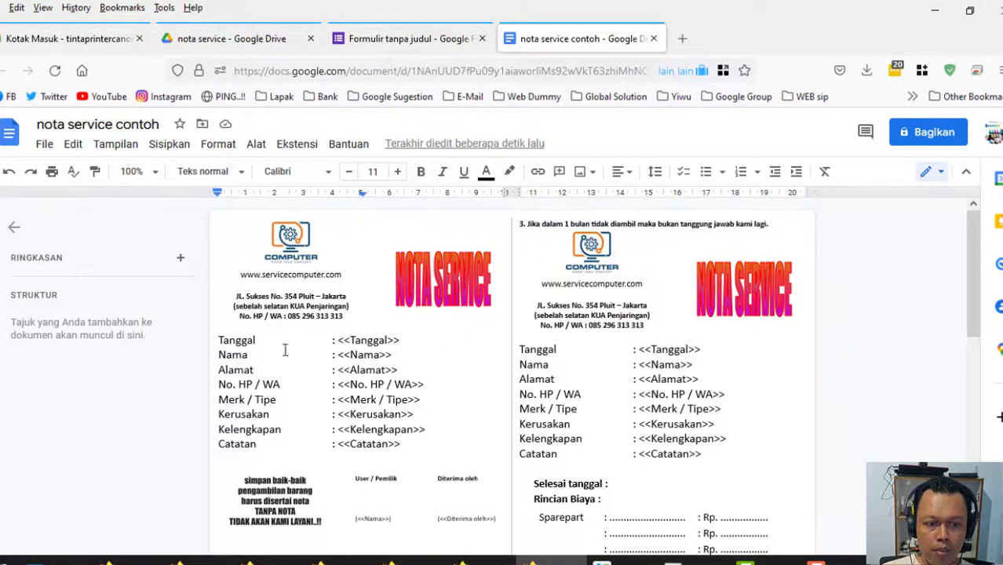
click(389, 39)
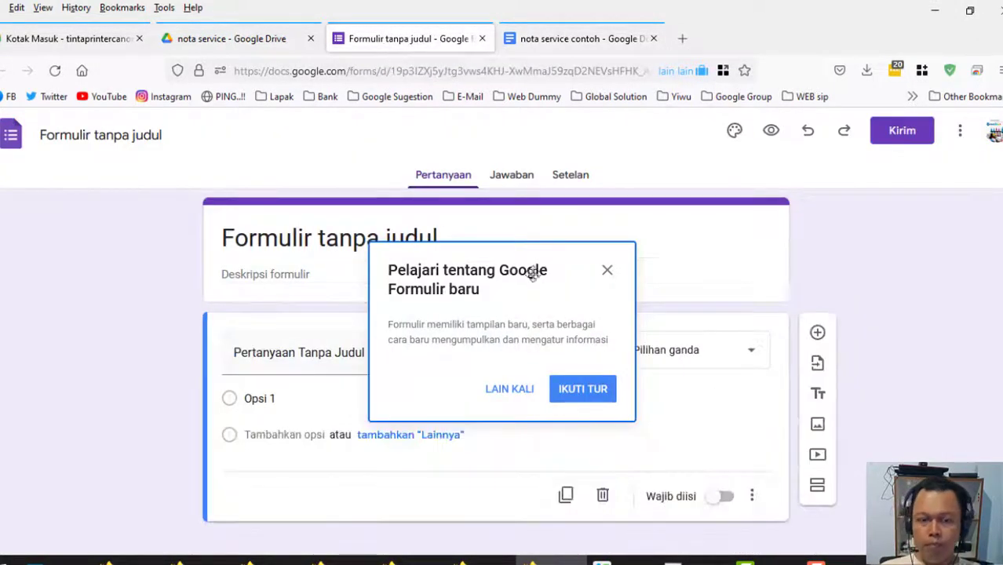
click(609, 273)
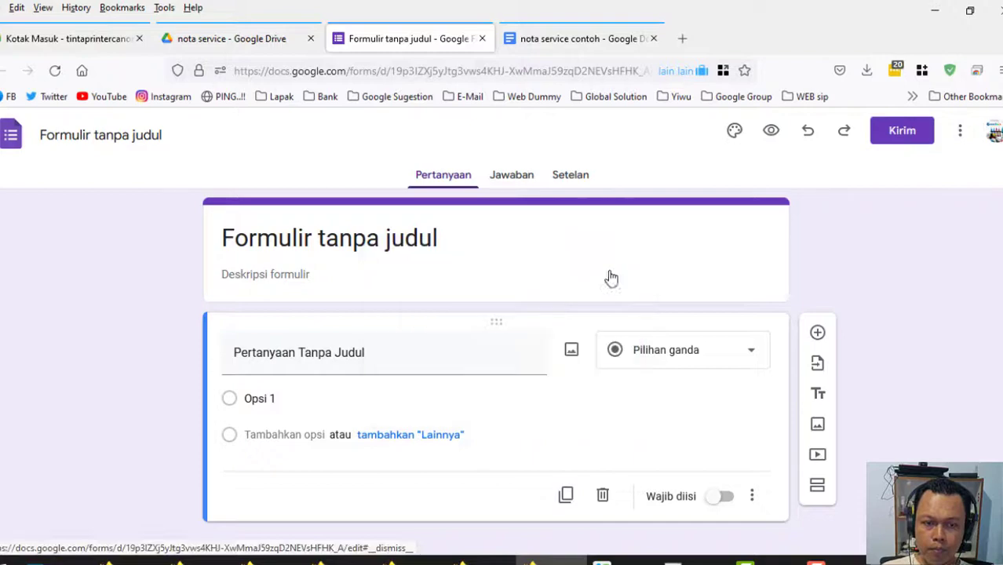
click(557, 41)
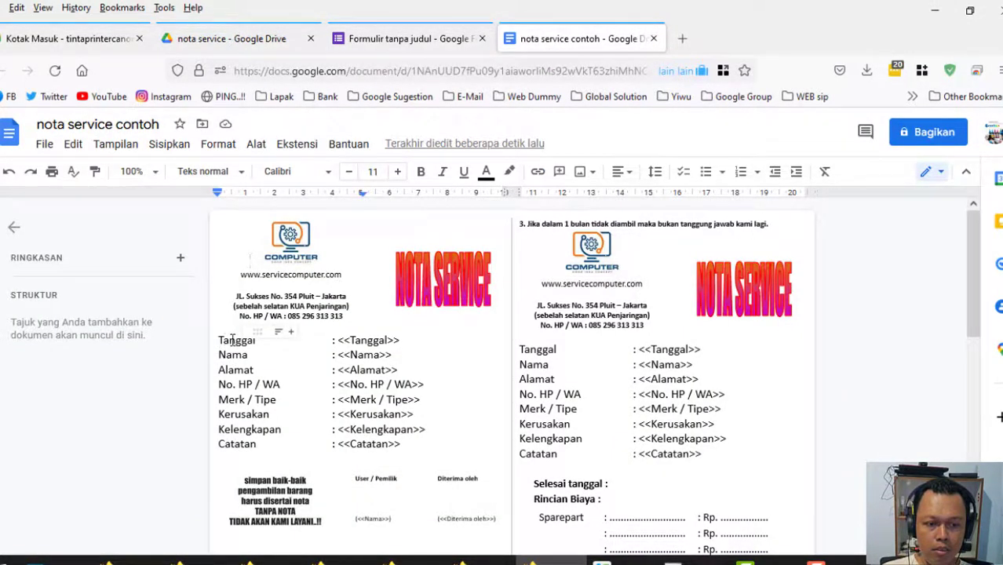
double_click(232, 355)
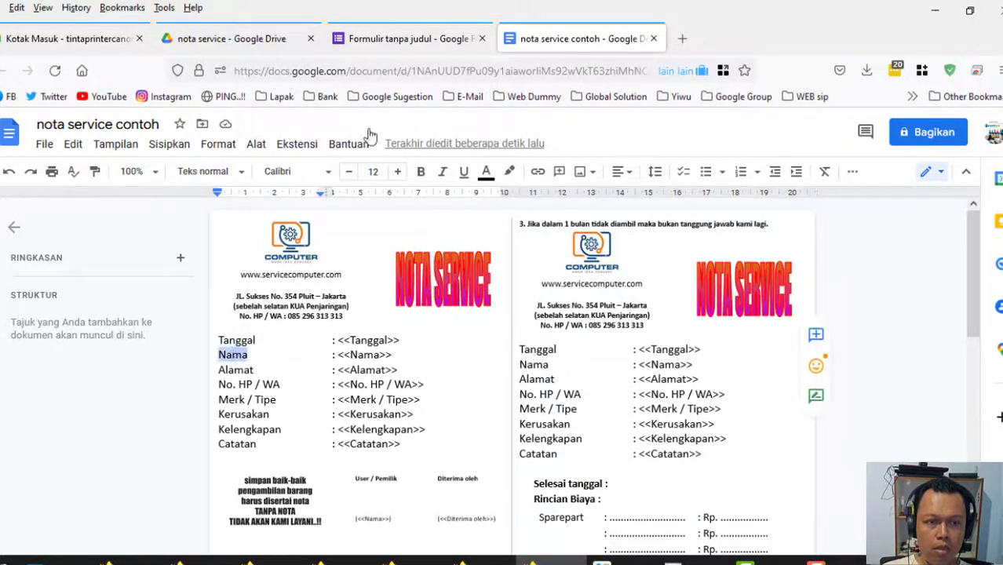
click(390, 41)
Turn the first question into a required short-answer question titled Nama.
click(259, 353)
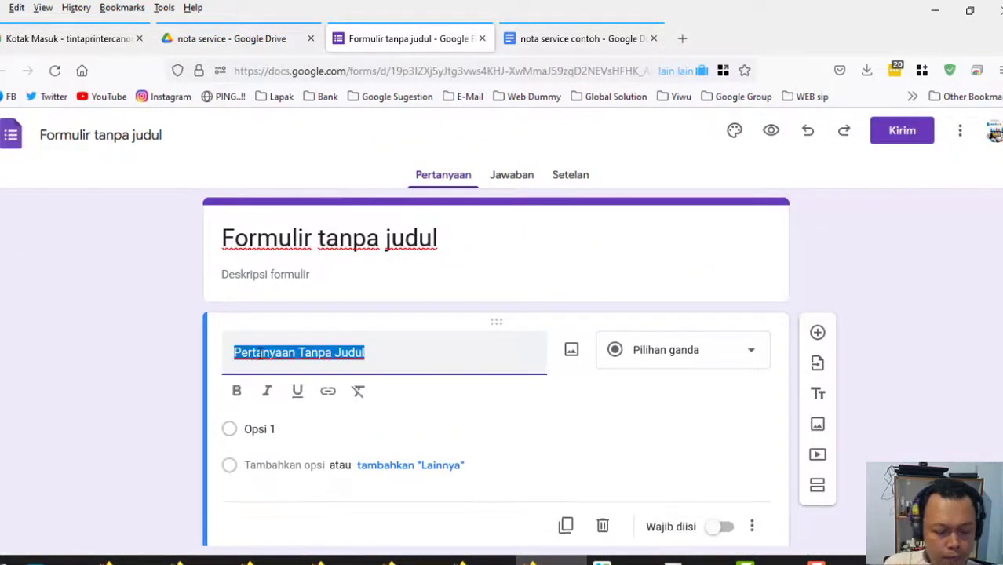
text(Nama)
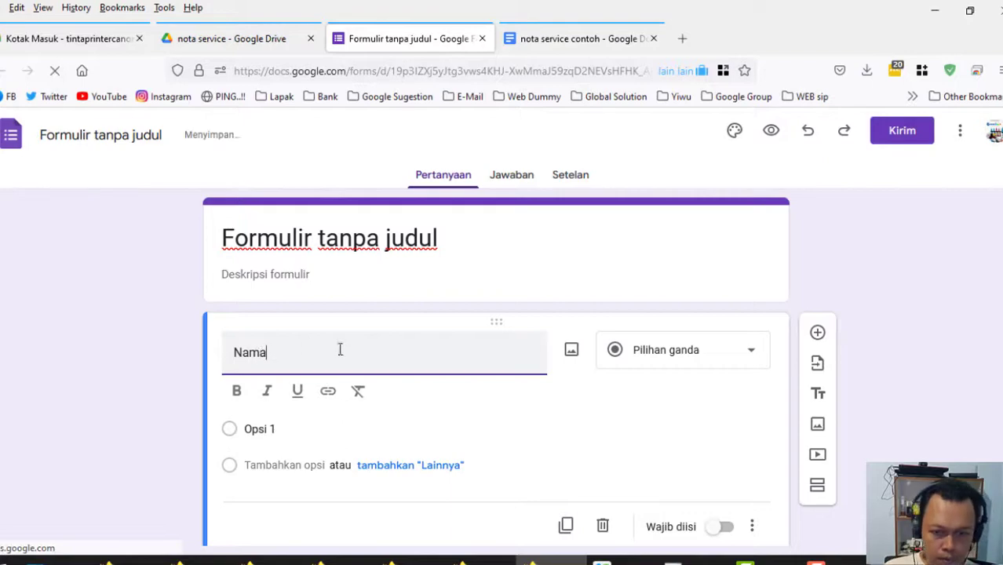
click(655, 360)
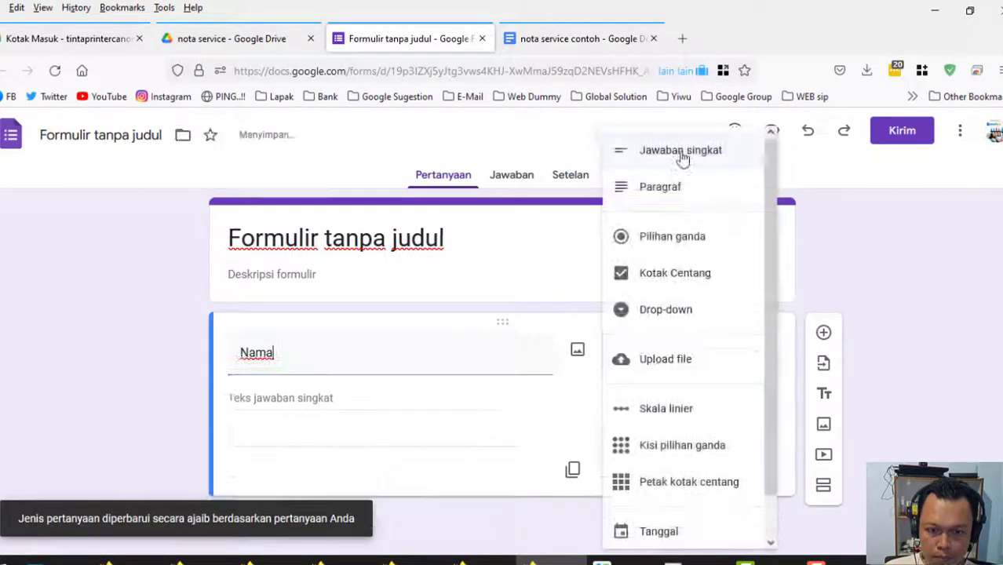
click(682, 157)
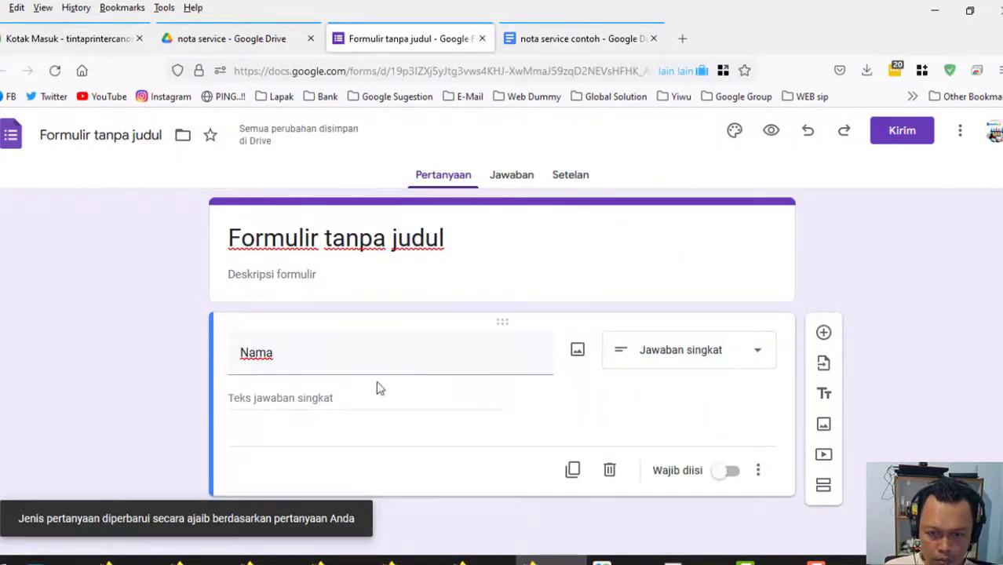
click(728, 471)
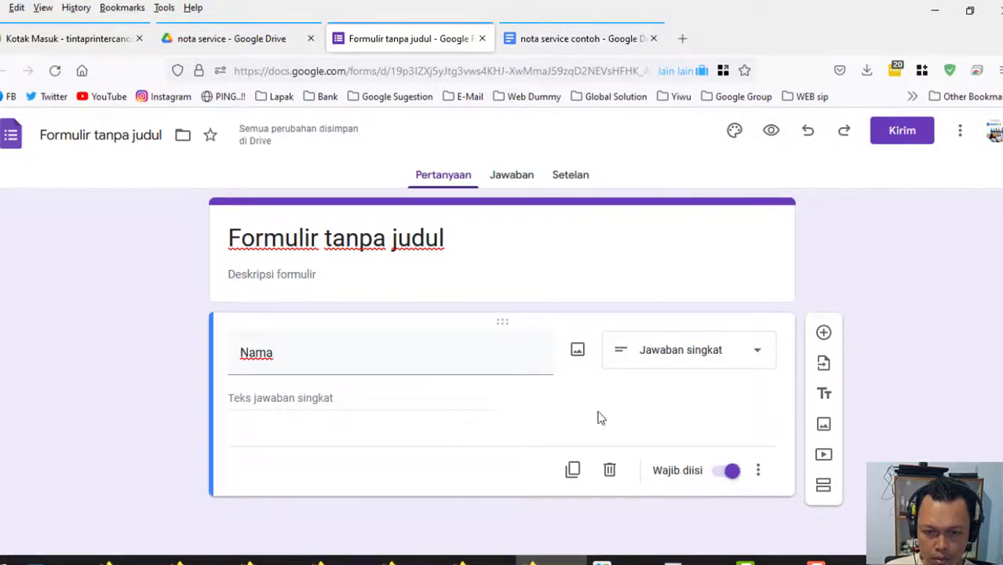
click(822, 335)
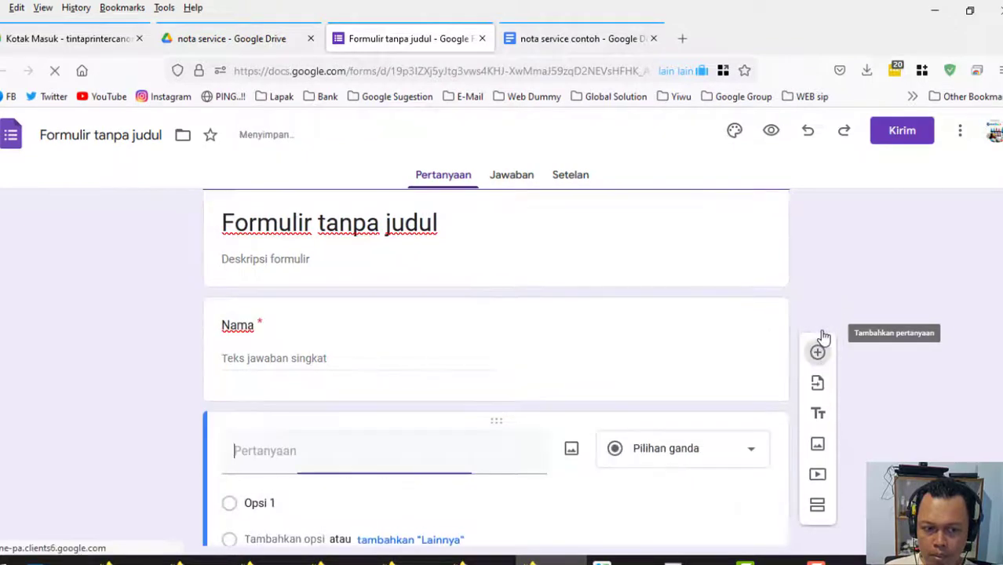
Add an Alamat short-answer question using the label copied from the template.
click(557, 41)
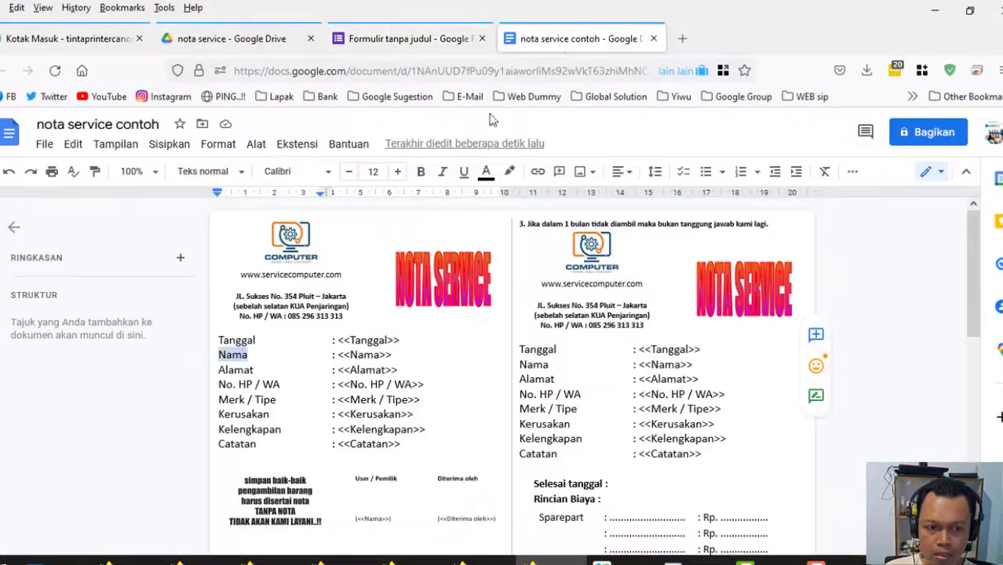
double_click(235, 370)
right_click(248, 369)
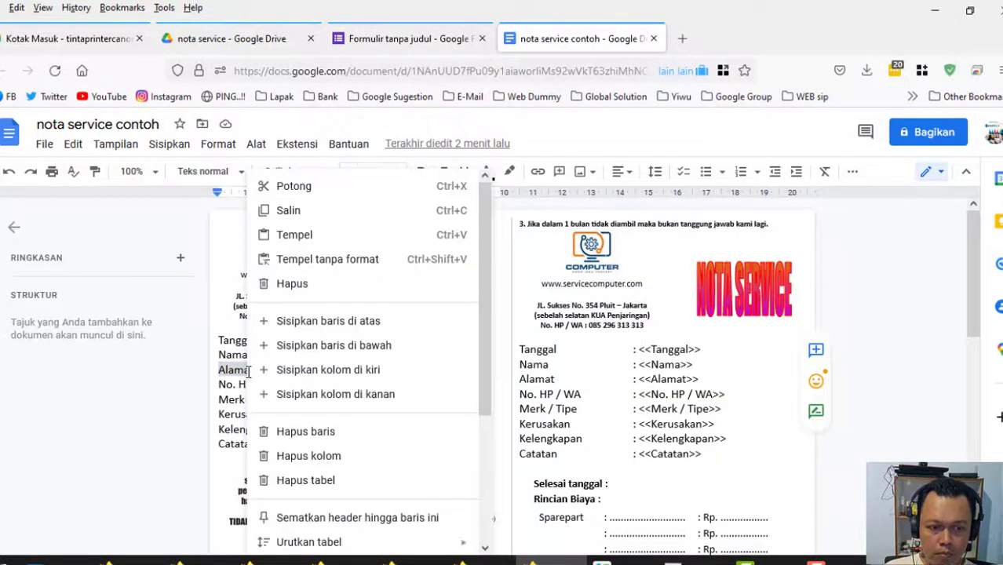
click(297, 210)
click(404, 39)
click(701, 461)
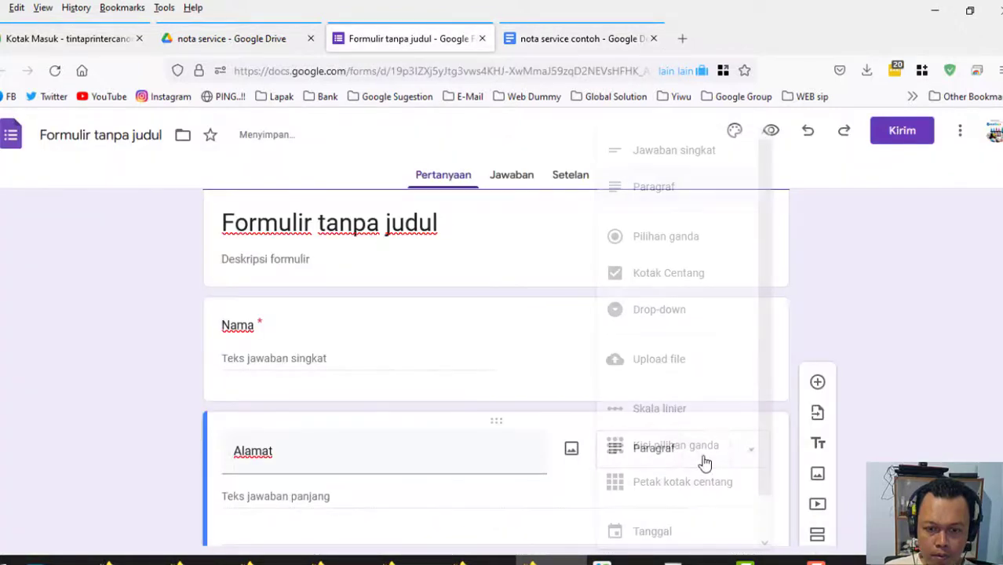
click(653, 157)
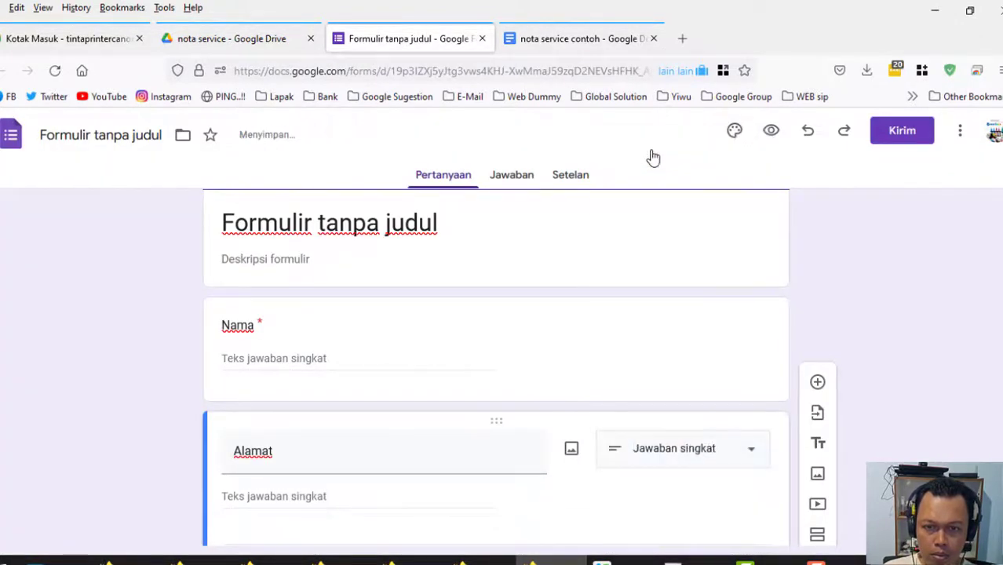
scroll(631, 322, down, 2)
click(817, 336)
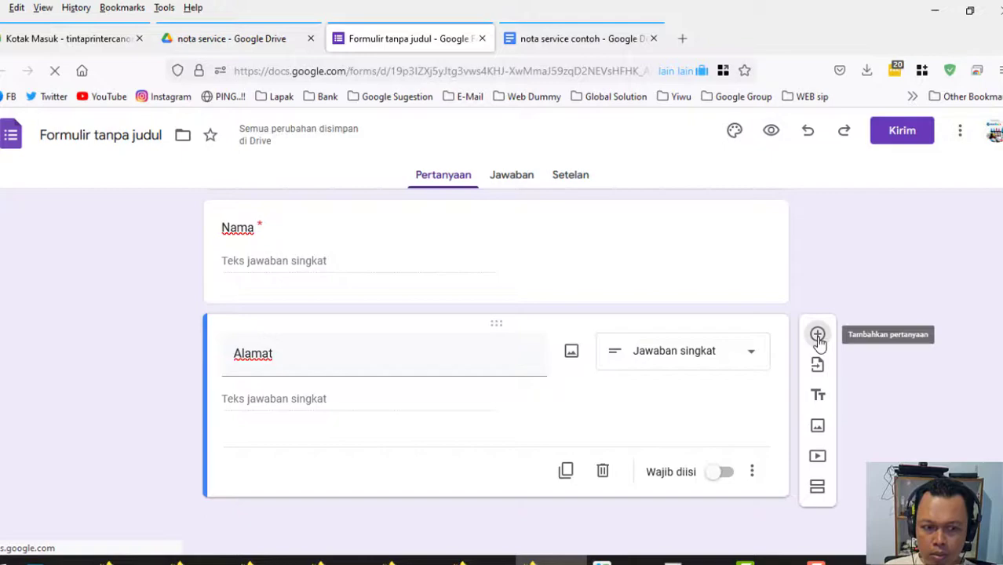
Grab the No. HP / WA label from the template and make Alamat required.
click(565, 38)
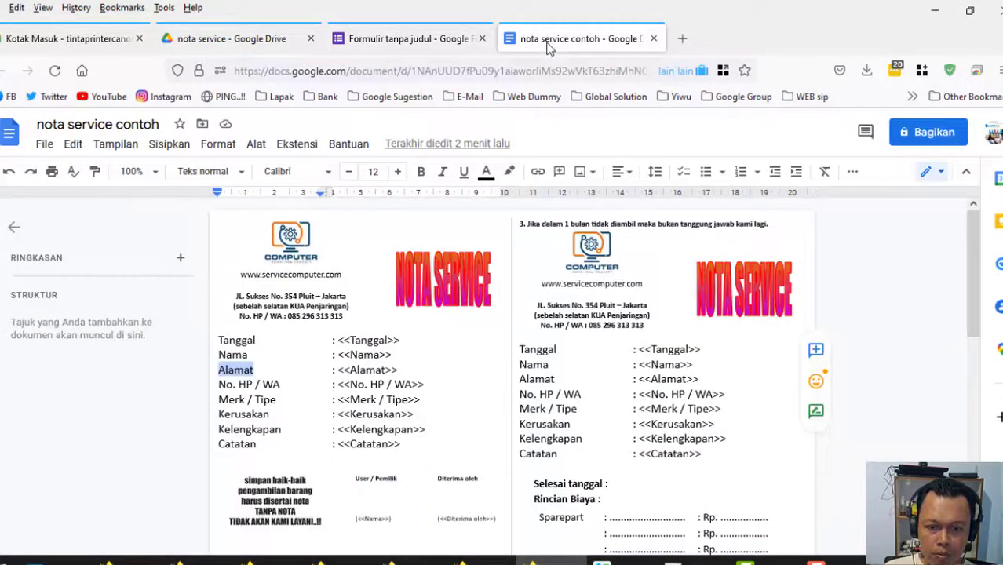
drag(219, 384, 279, 385)
key(ctrl+Page_Up)
click(560, 353)
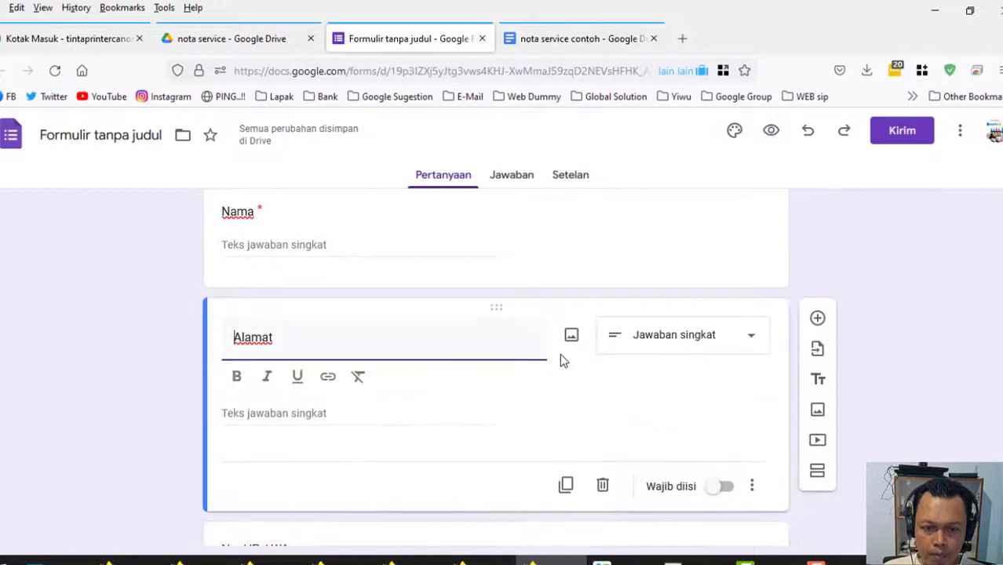
click(722, 488)
Make No. HP / WA required with number-only (Angka) response validation.
scroll(462, 430, down, 2)
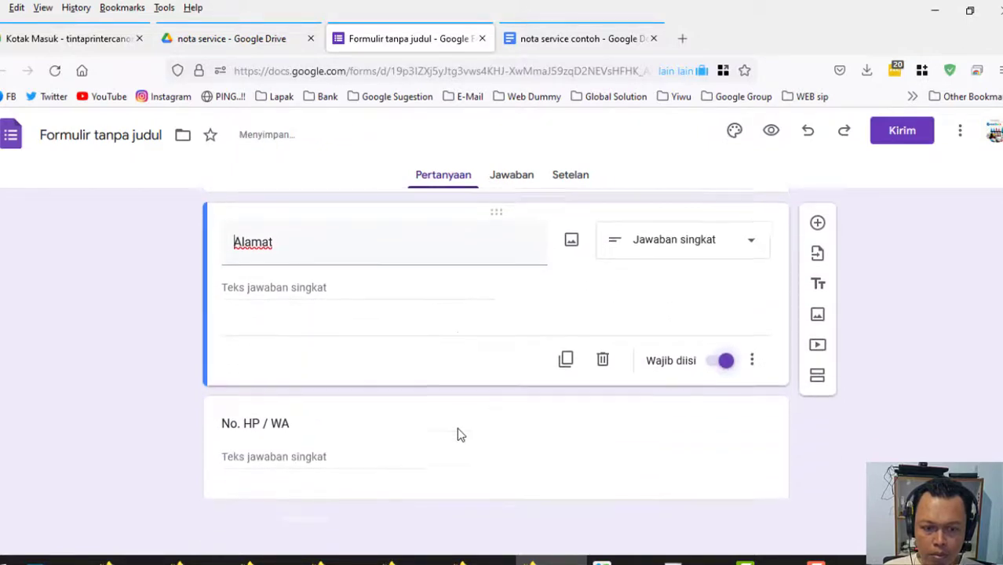
click(627, 454)
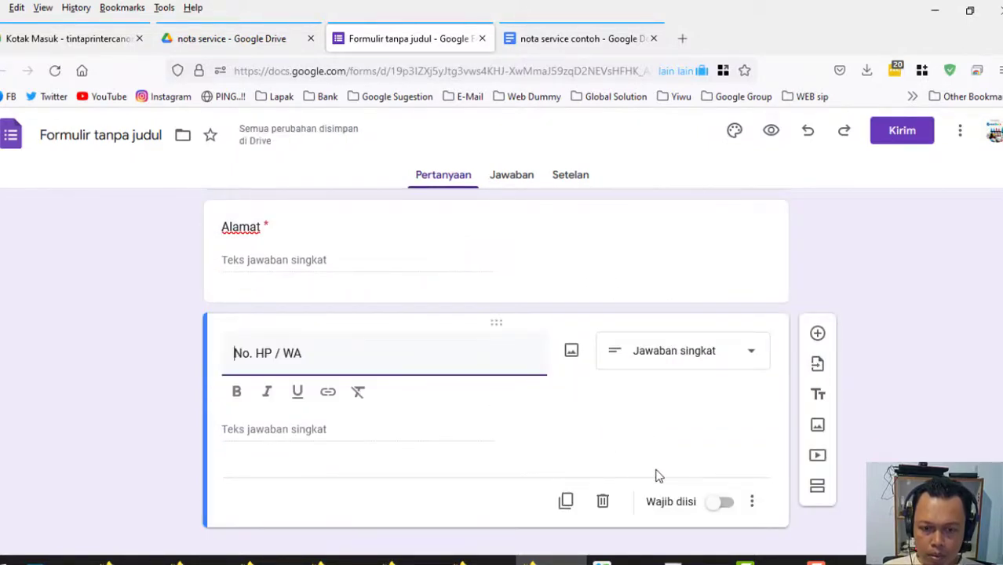
click(720, 503)
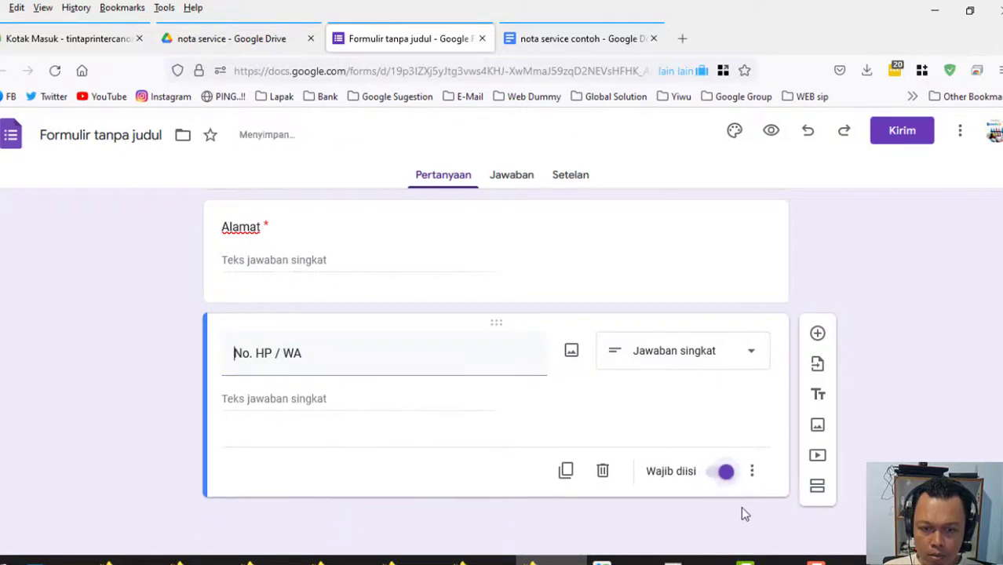
click(751, 473)
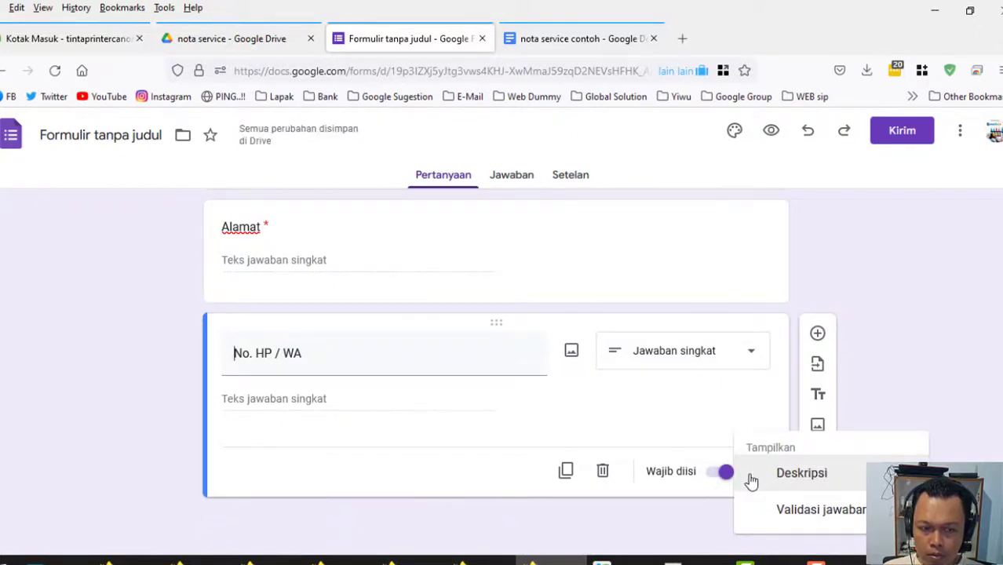
click(809, 511)
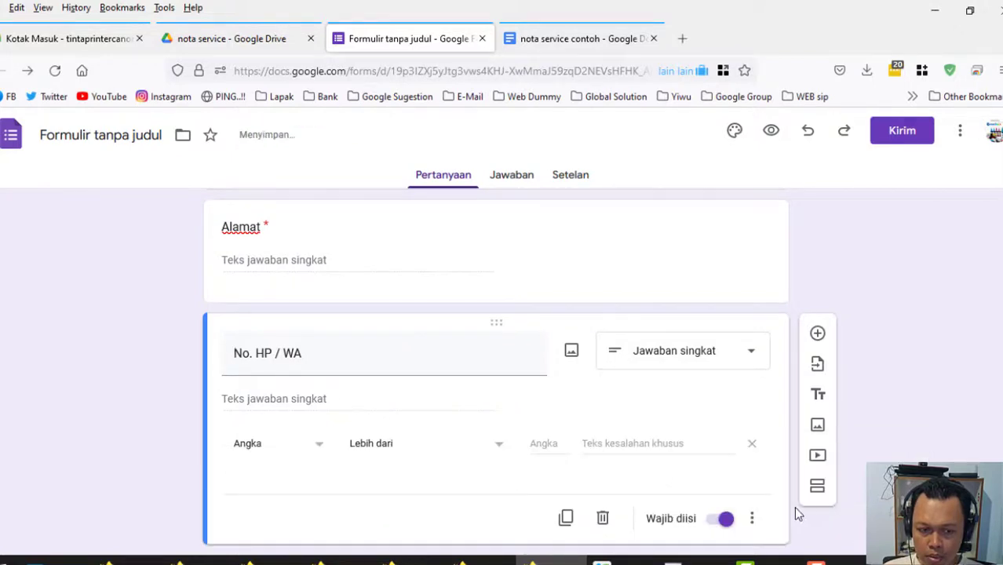
click(319, 457)
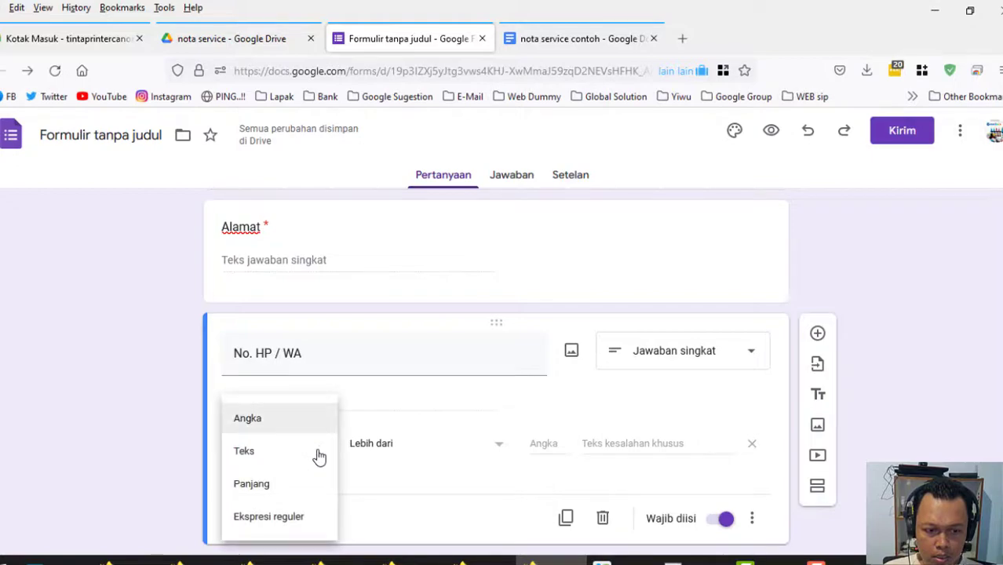
click(245, 422)
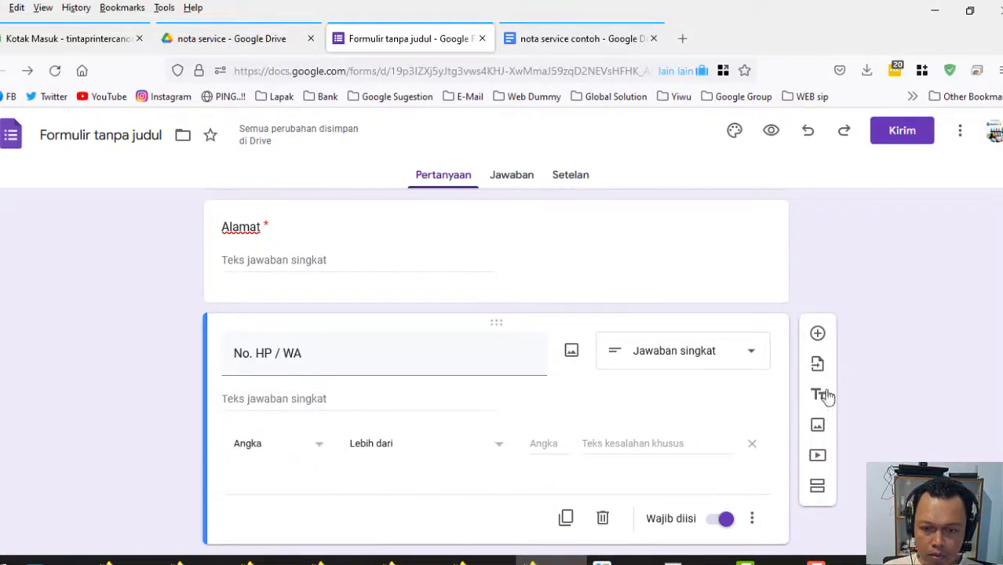
click(817, 335)
Add a required Merk / Tipe question taken from the template.
click(547, 40)
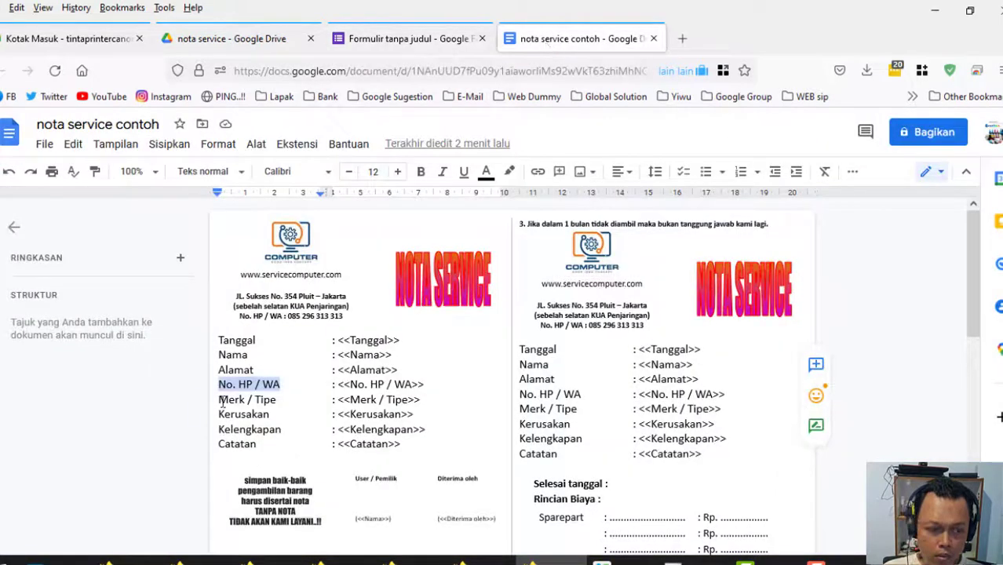
drag(220, 399, 273, 401)
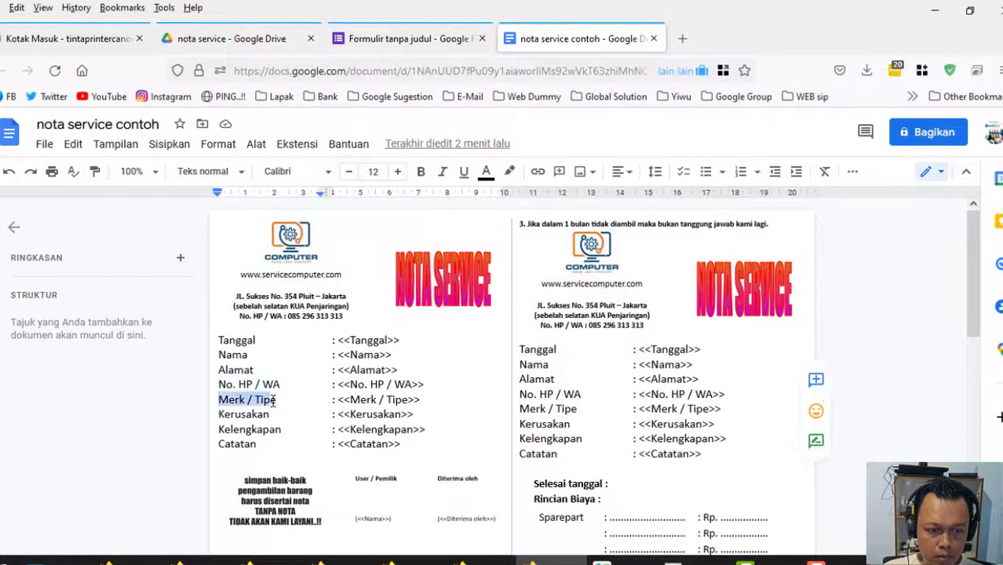
right_click(273, 401)
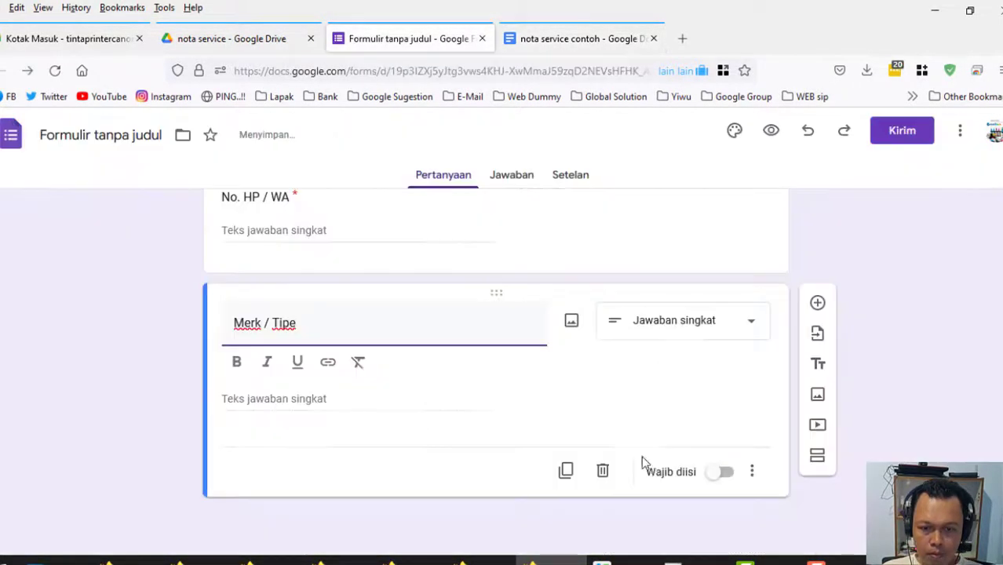
click(729, 475)
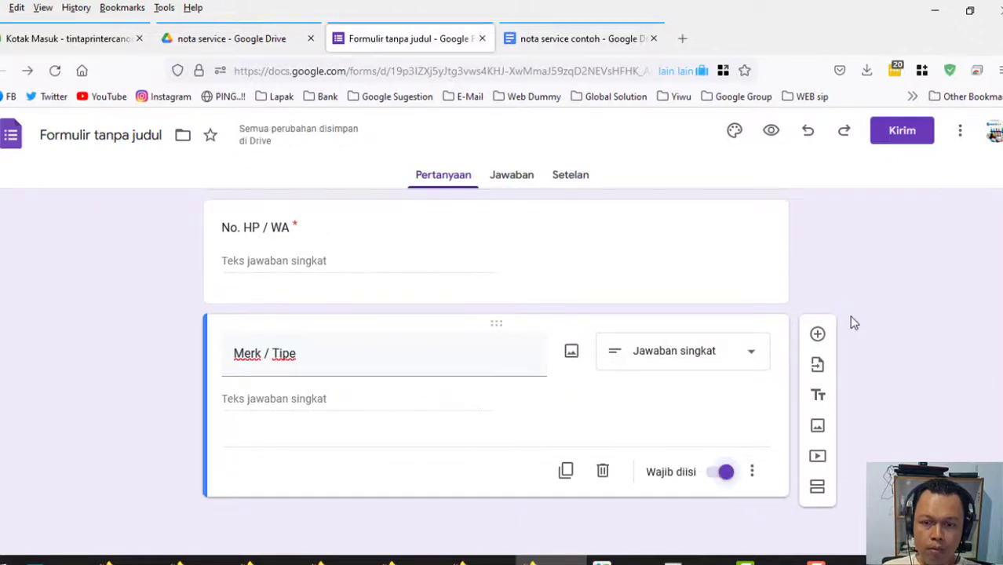
click(817, 328)
click(581, 39)
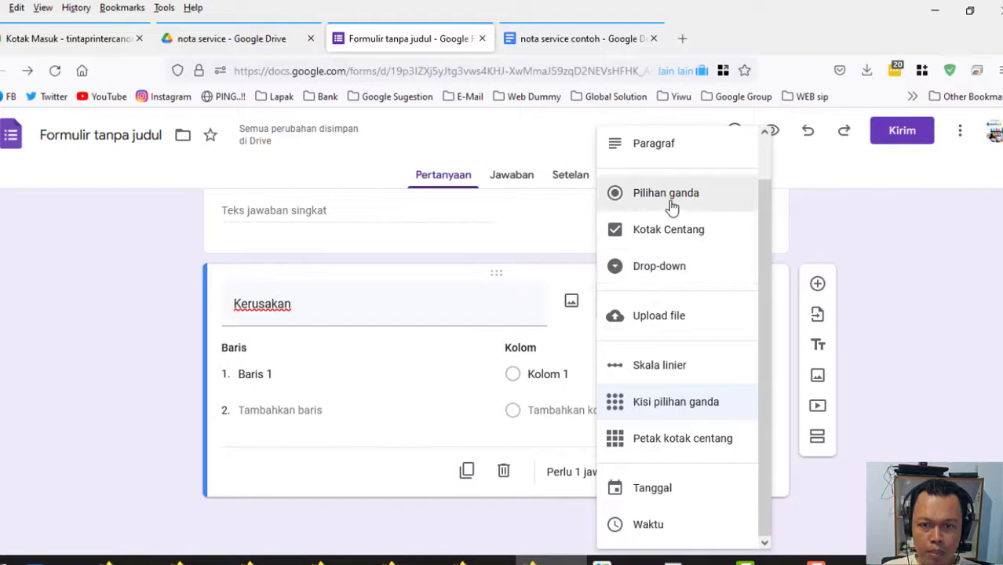
Make Kerusakan multiple choice with Mati Total as its first option.
click(643, 206)
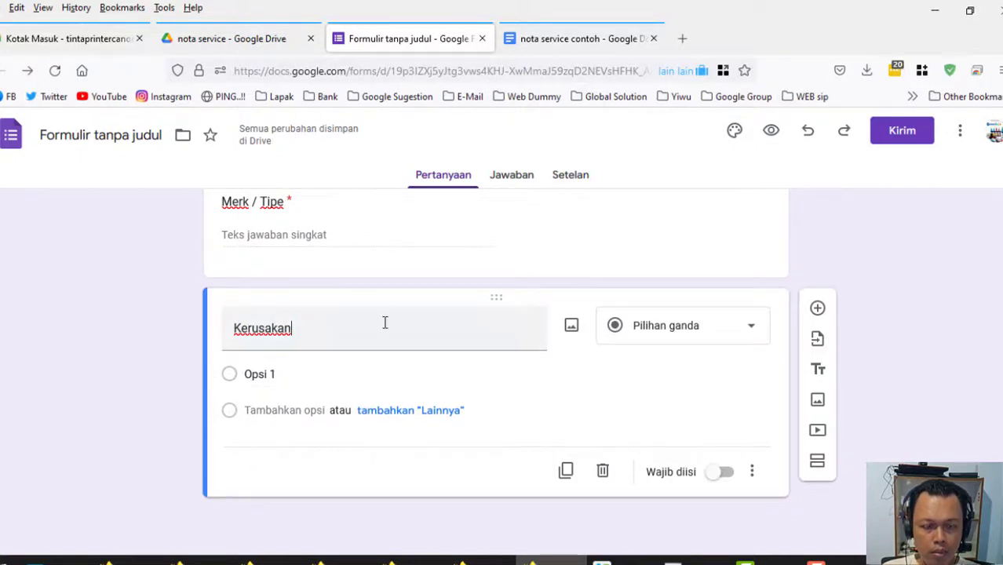
click(233, 376)
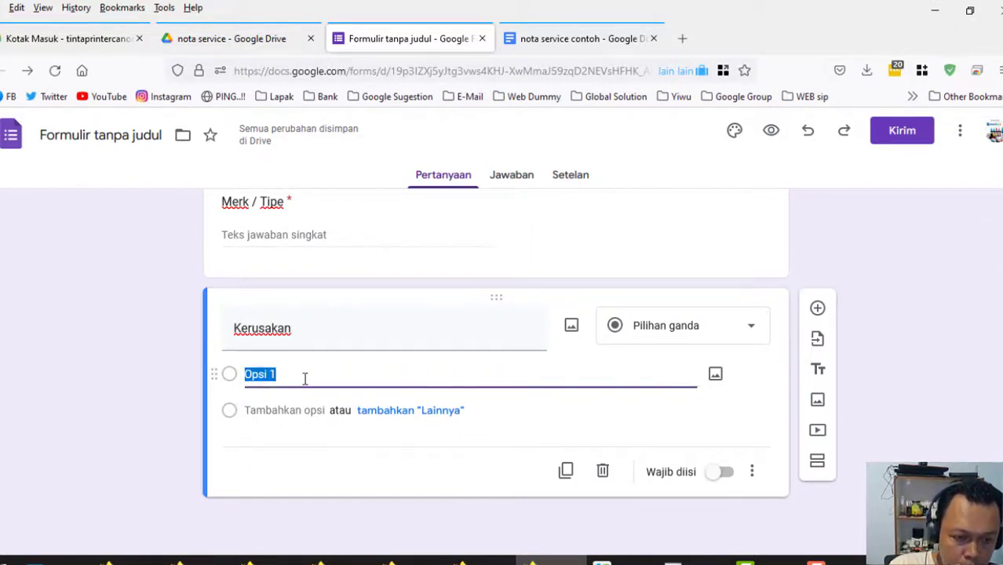
text(Ma)
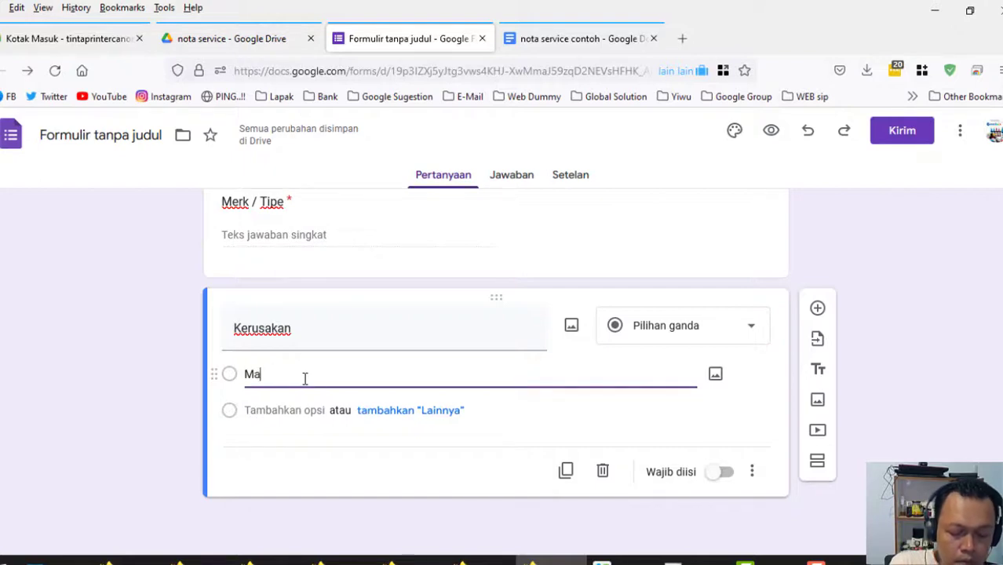
text(ti Total)
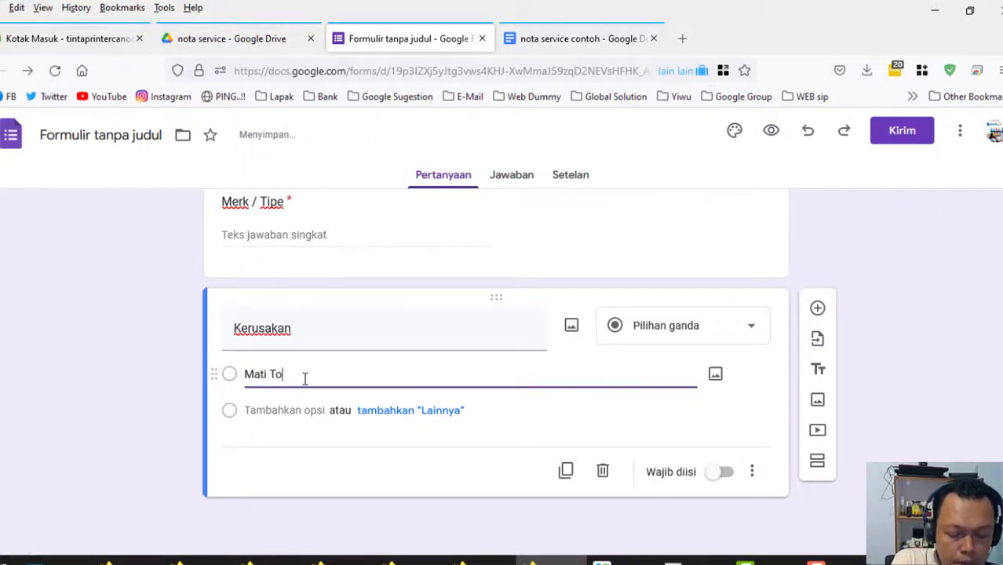
click(385, 410)
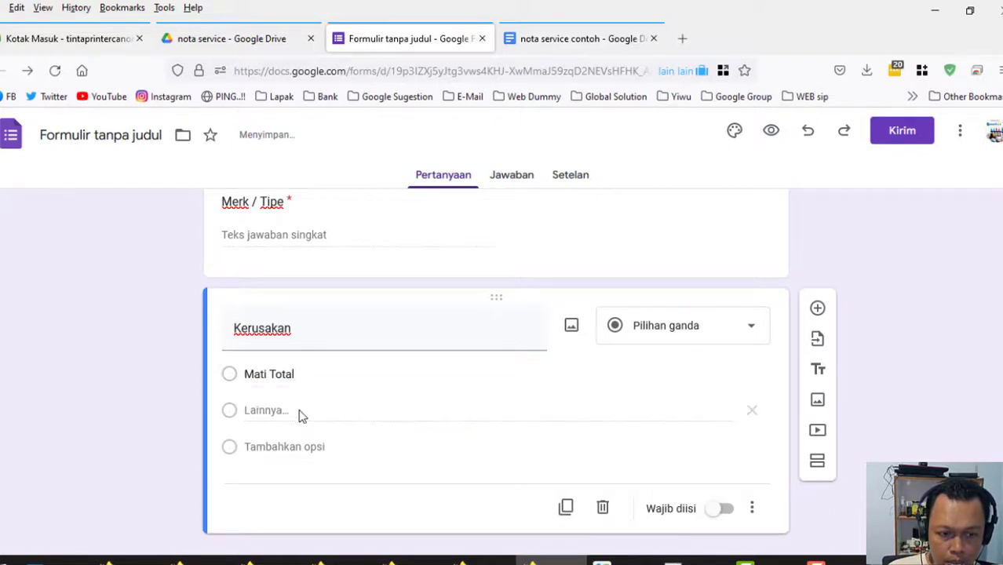
key(ctrl+z)
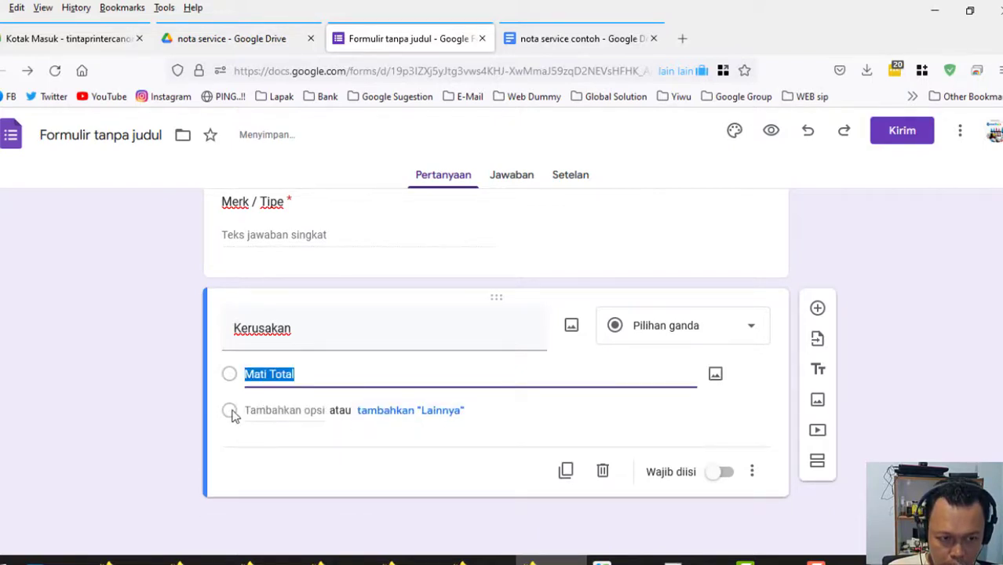
Add options Blinking, Print Bergaris and Lainnya, and make Kerusakan required.
click(231, 414)
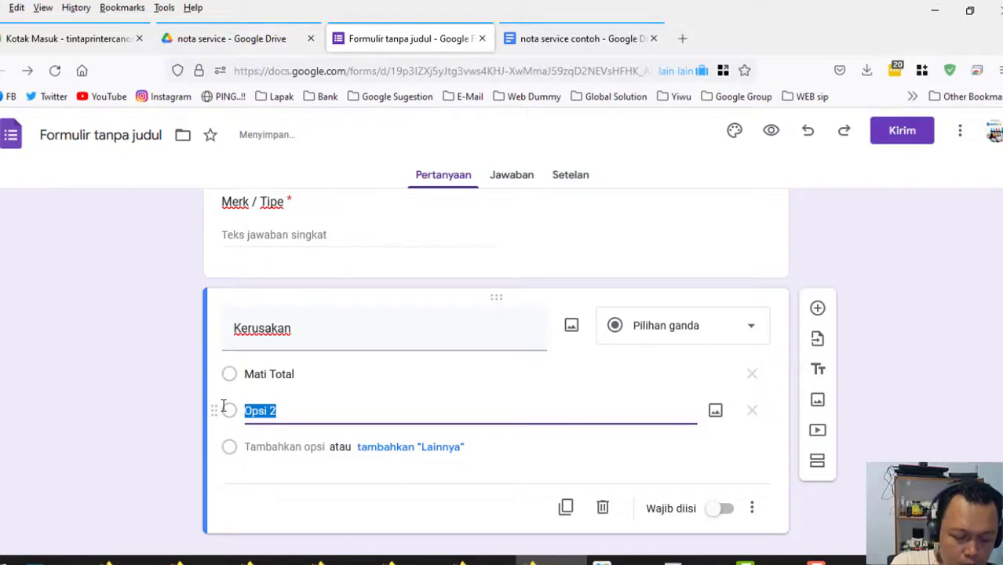
text(Blinking)
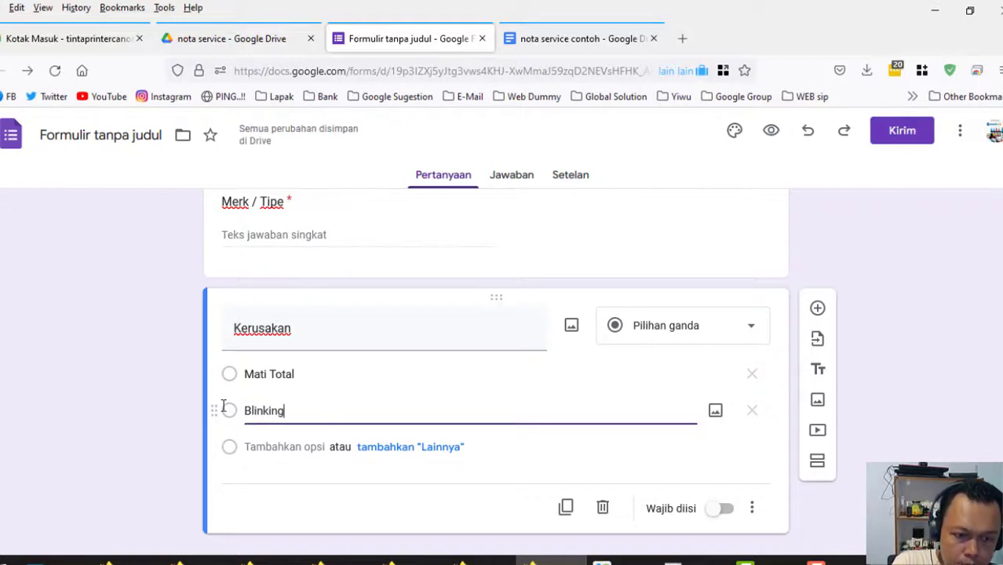
click(233, 449)
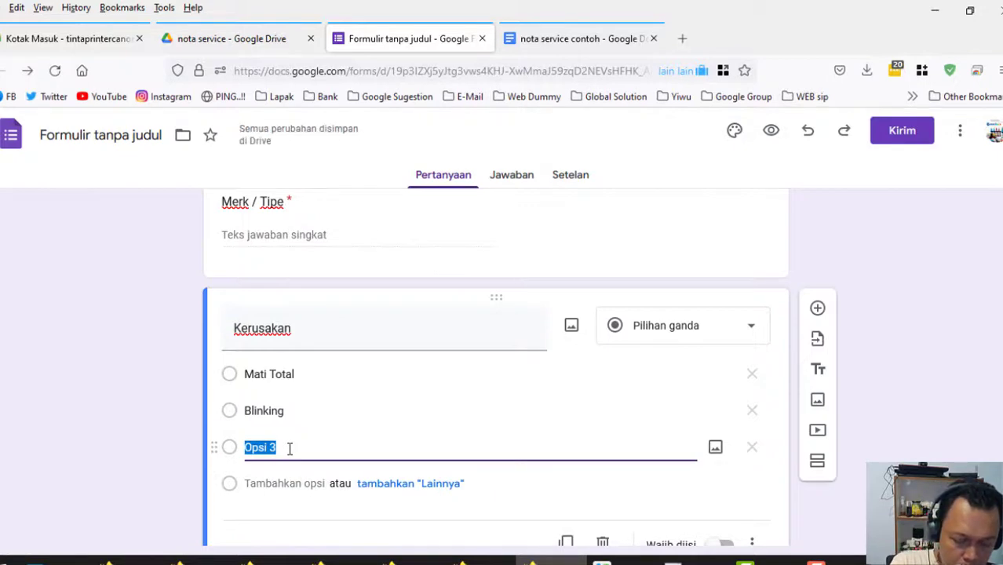
text(Print B)
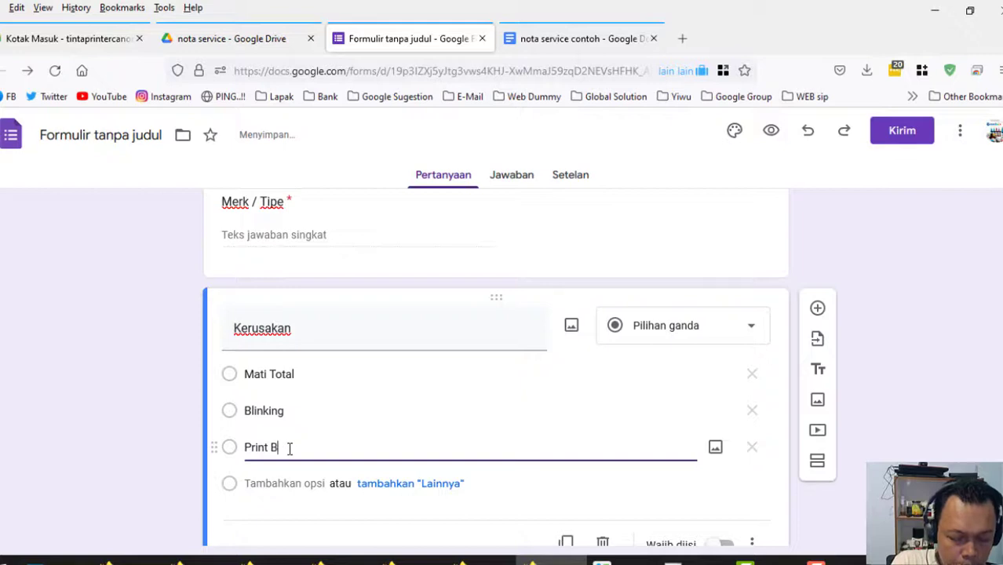
text(erga)
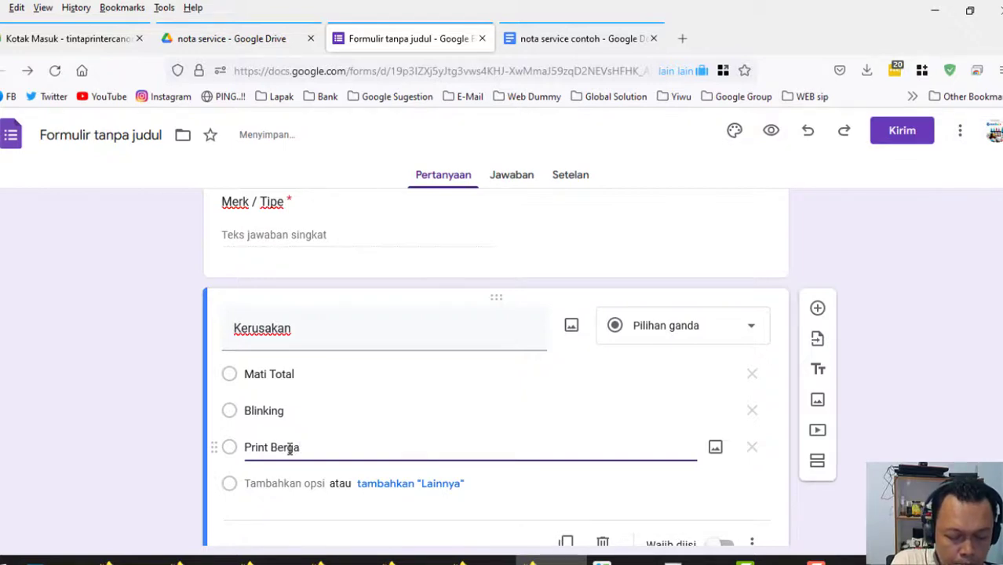
text(ris)
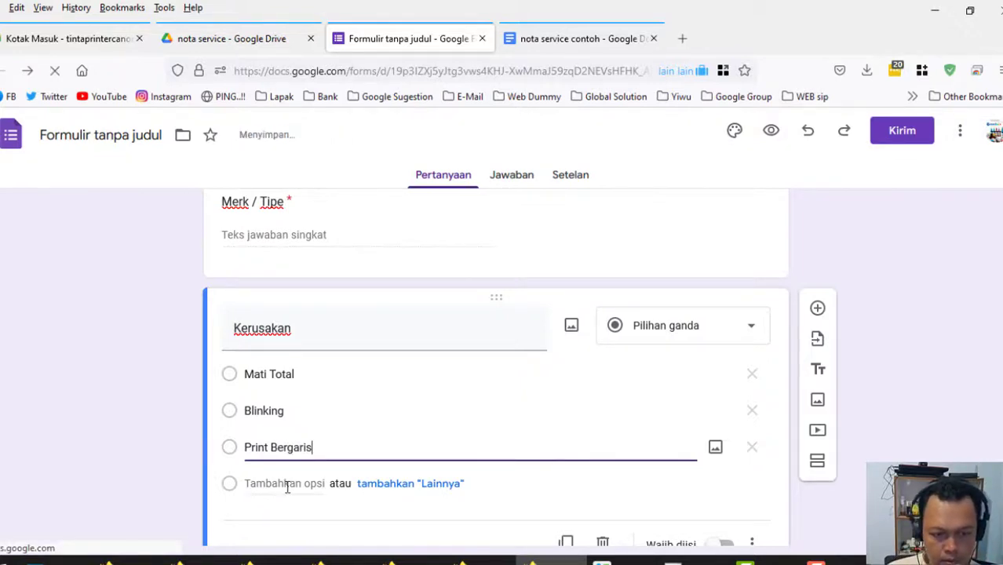
click(392, 486)
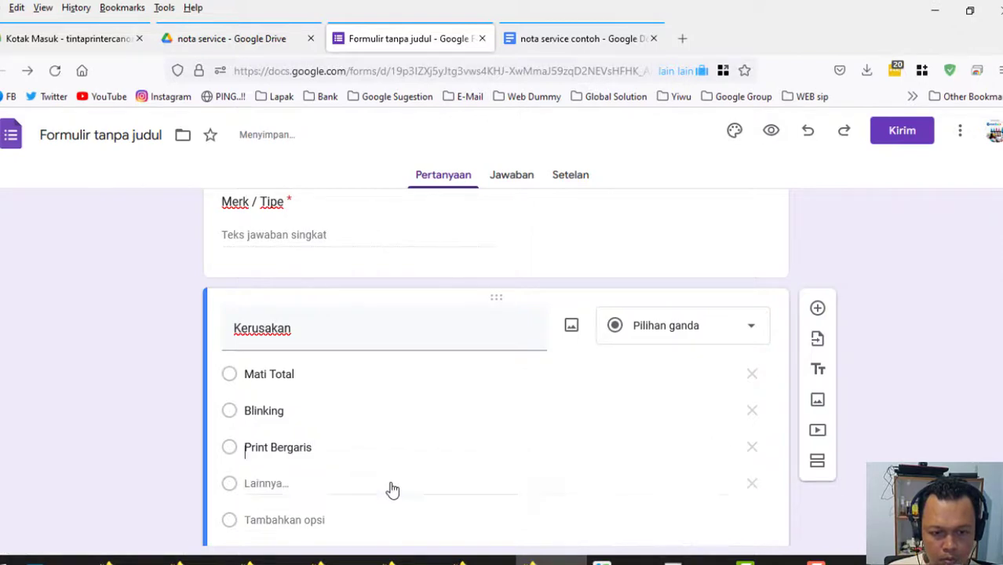
scroll(385, 494, down, 2)
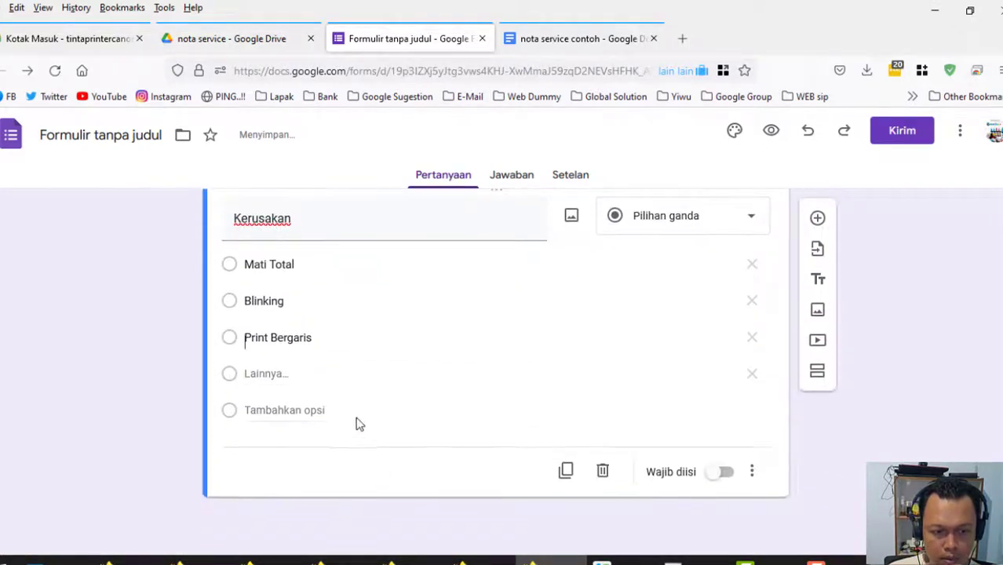
click(725, 472)
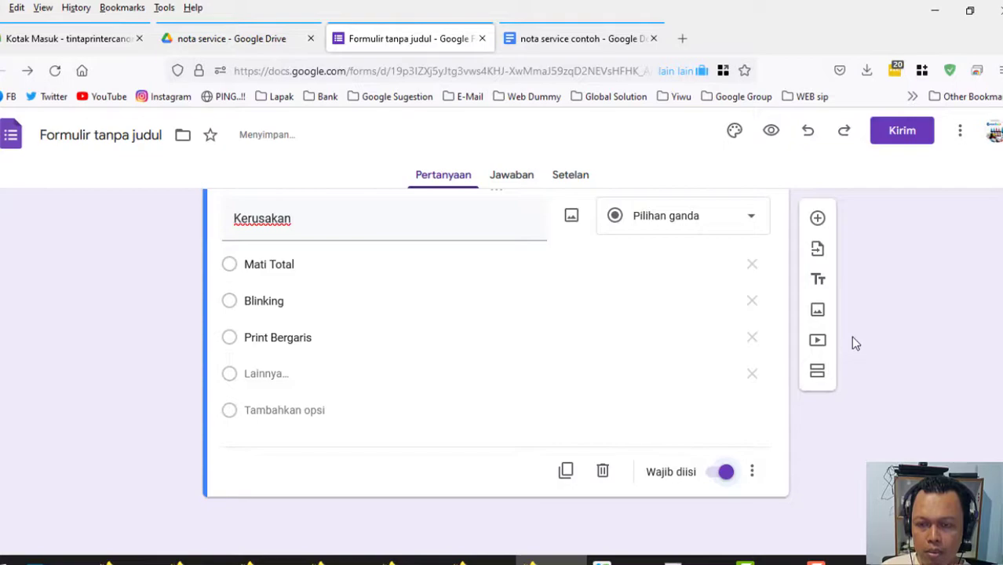
Add a Kelengkapan short-answer question copied from the receipt template.
click(818, 218)
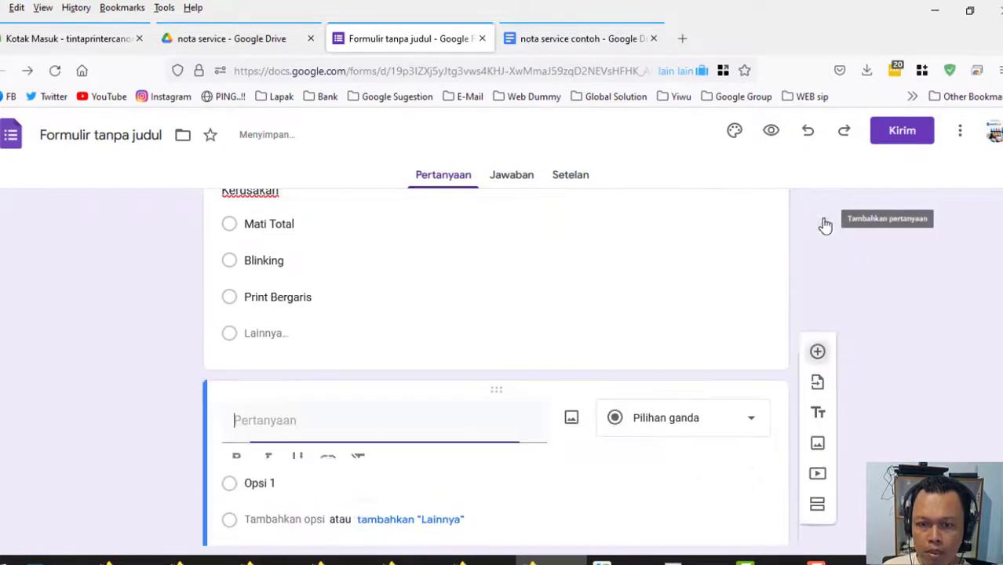
click(567, 47)
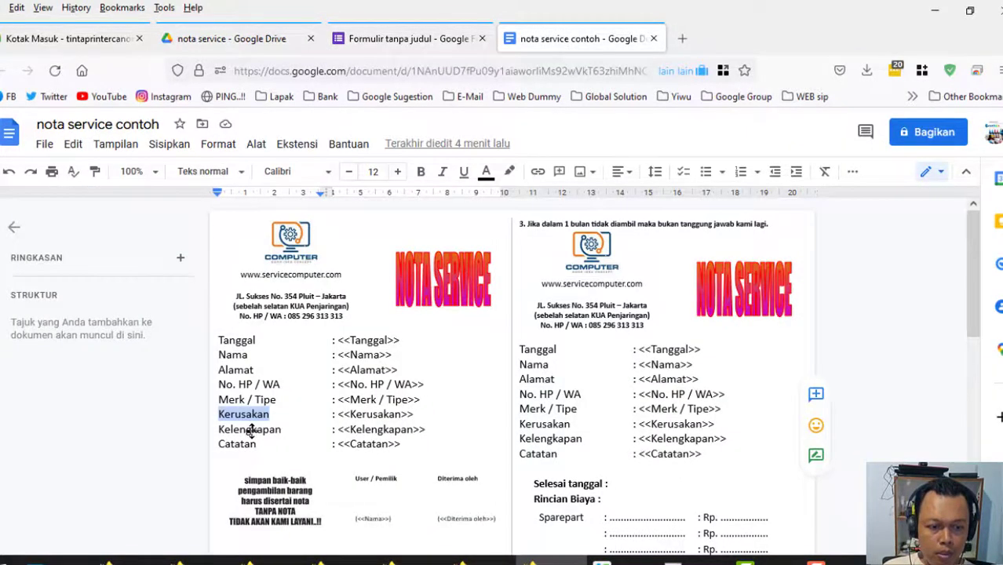
double_click(250, 429)
right_click(250, 429)
click(307, 209)
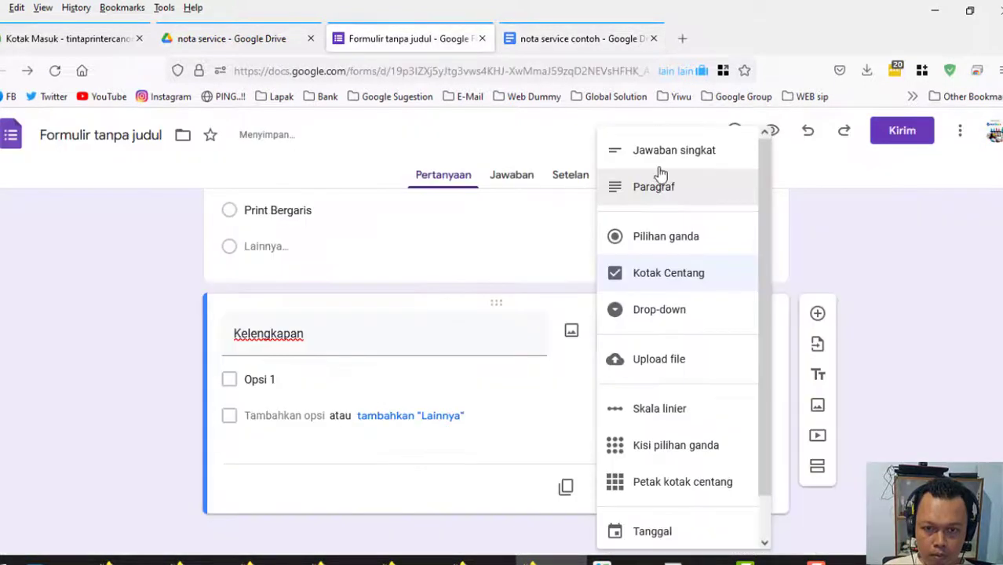
click(661, 155)
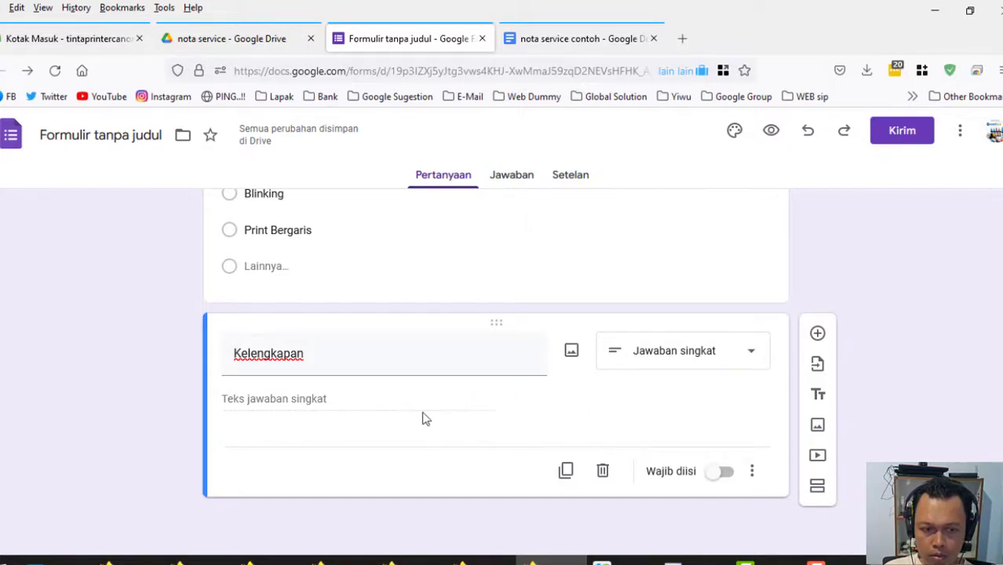
click(506, 30)
click(382, 42)
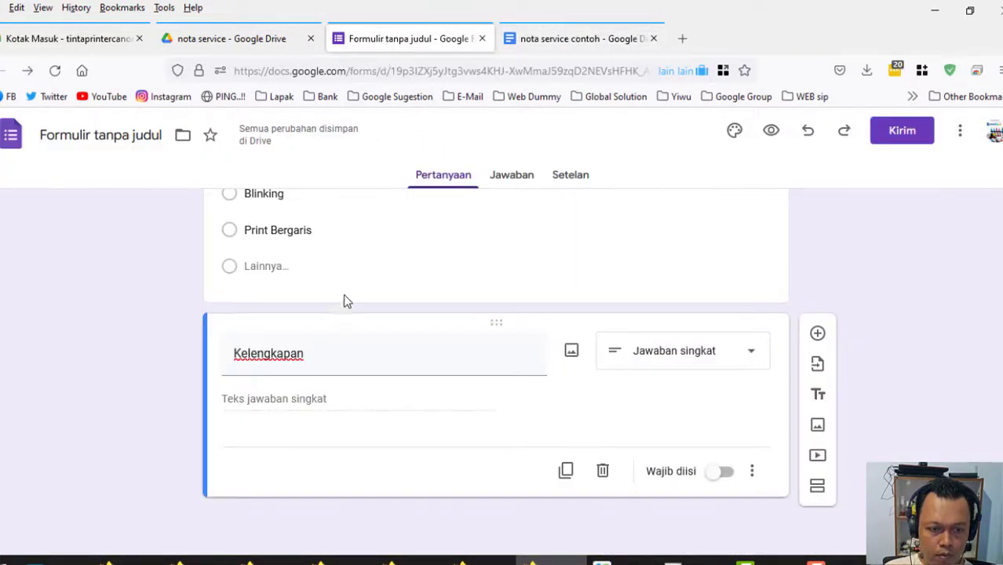
Add a Catatan question and a required Diterima oleh question below it.
click(818, 335)
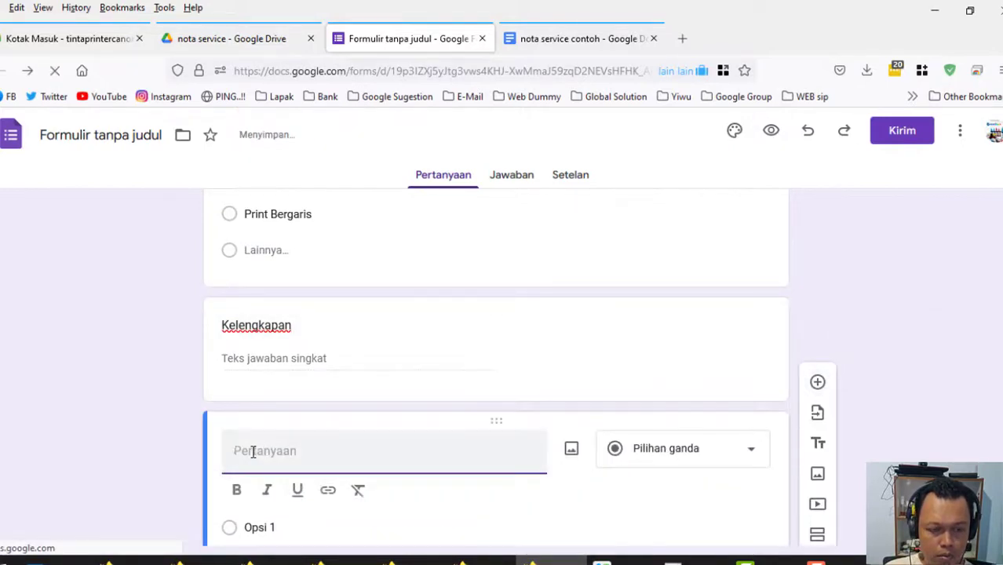
text(Catatan)
scroll(541, 372, down, 2)
key(ctrl+Tab)
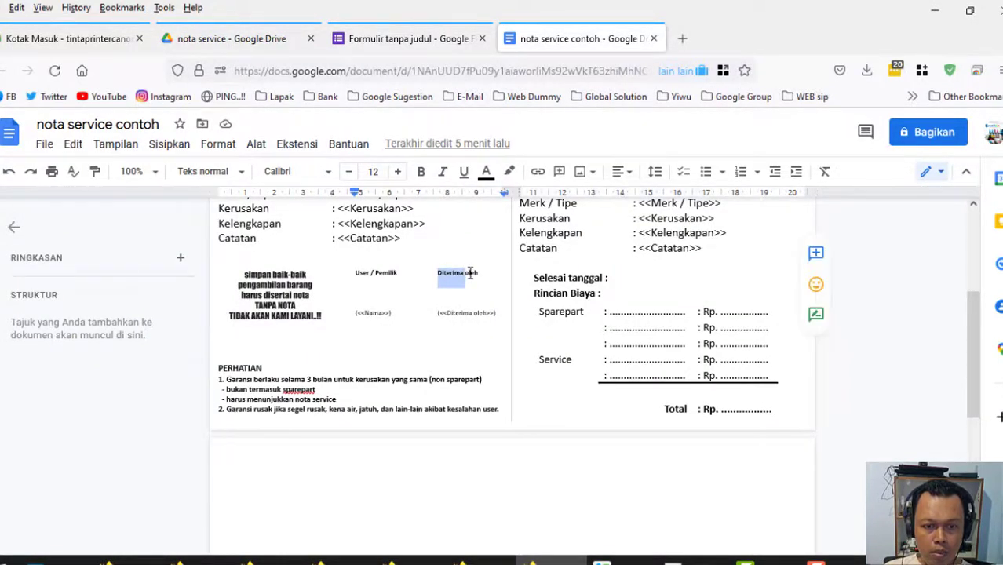
click(408, 39)
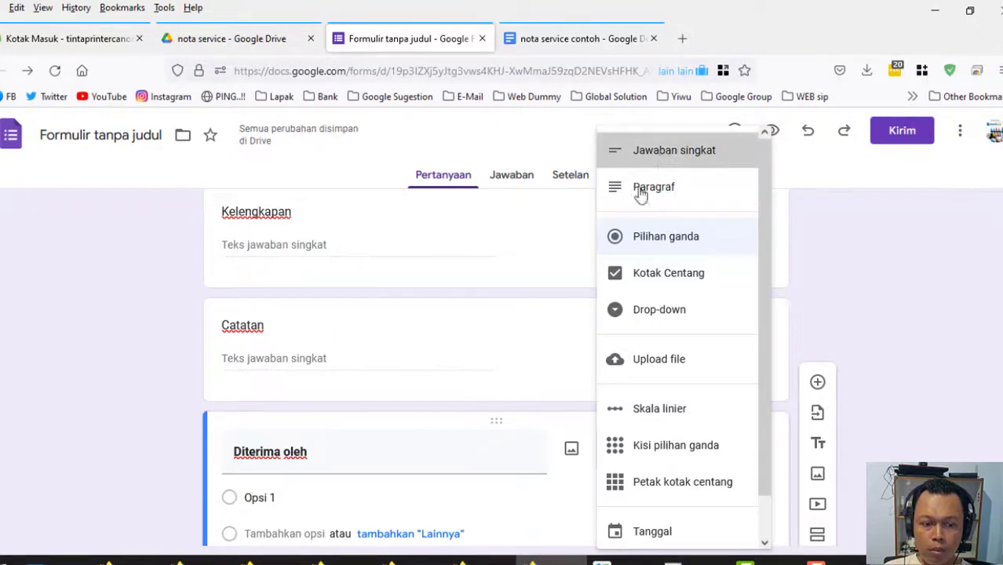
click(651, 148)
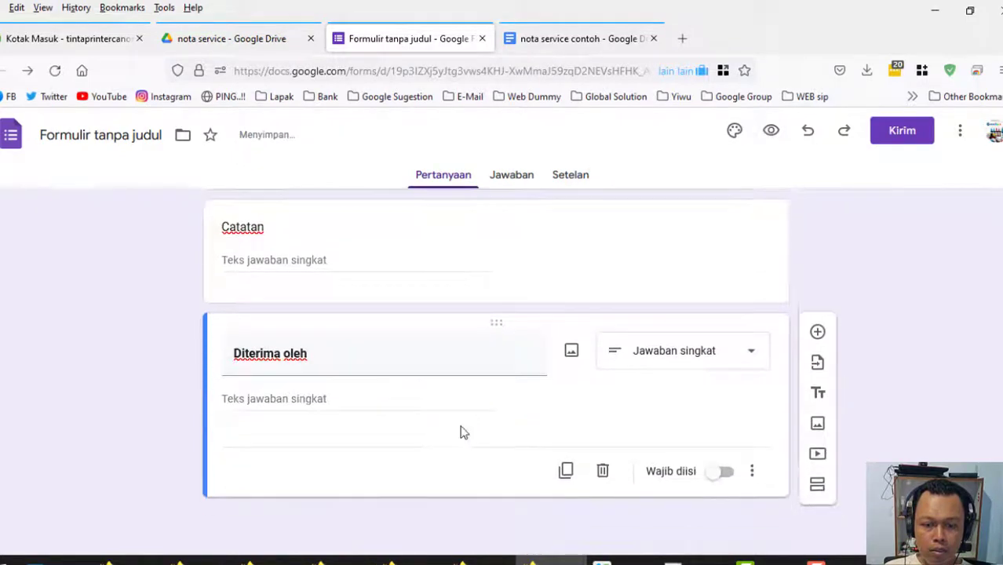
click(723, 473)
scroll(941, 404, up, 15)
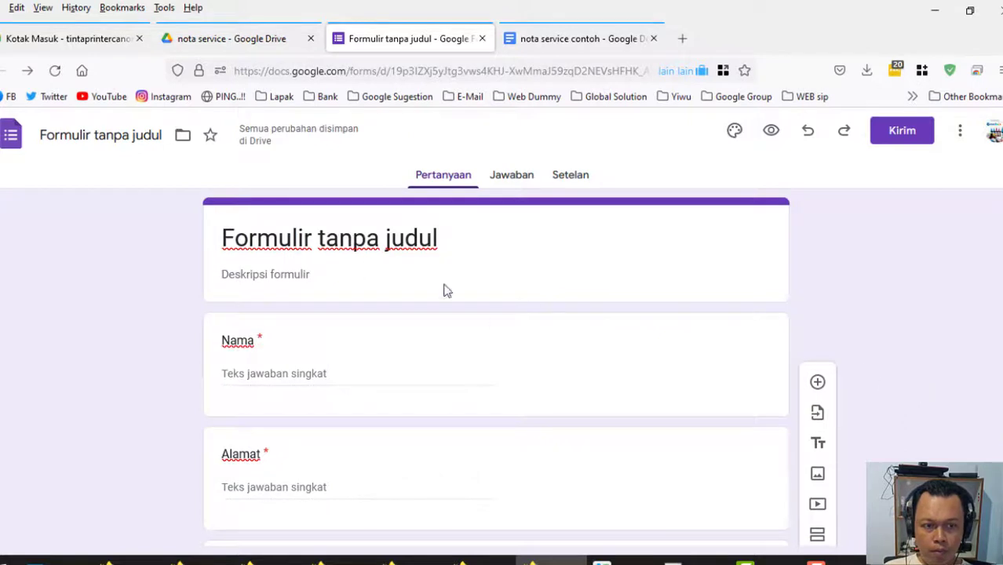
click(448, 241)
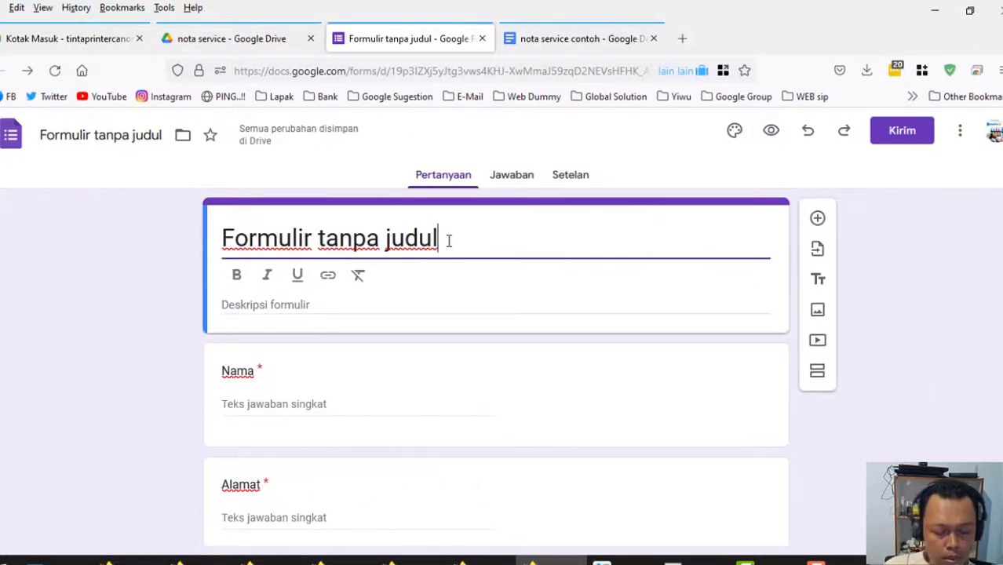
text(Nota)
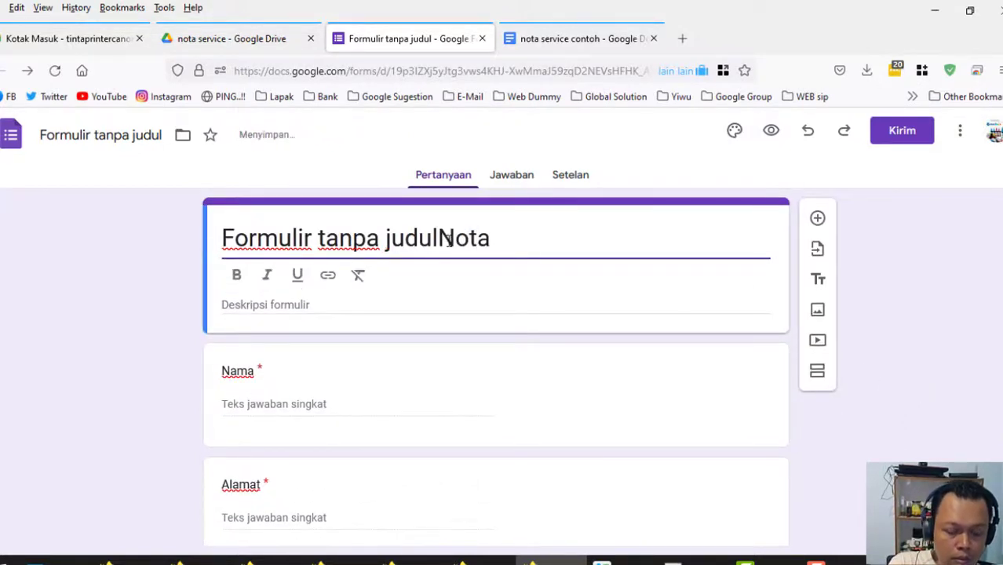
text( Serv)
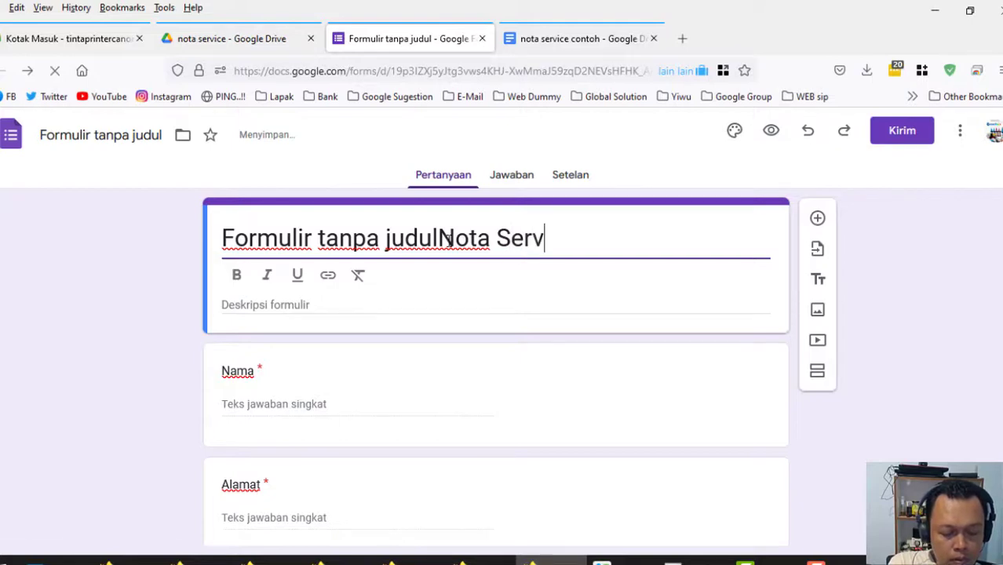
text(ice)
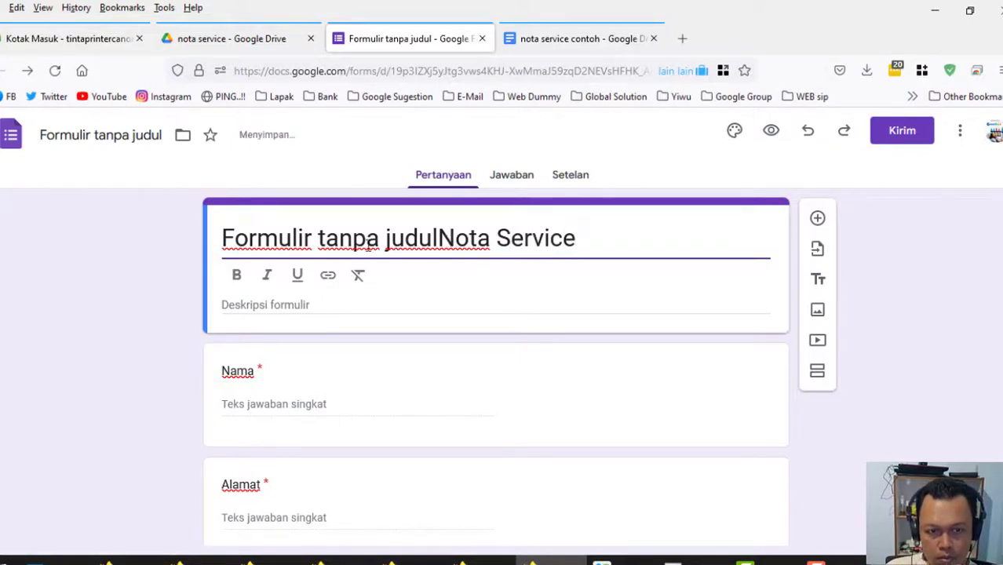
click(437, 237)
key(BackSpace)
key(BackSpace)
key(BackSpace)
key(BackSpace)
key(BackSpace)
key(BackSpace)
key(BackSpace)
key(BackSpace)
key(BackSpace)
key(BackSpace)
key(BackSpace)
key(BackSpace)
key(BackSpace)
key(BackSpace)
key(BackSpace)
key(BackSpace)
key(BackSpace)
key(BackSpace)
key(BackSpace)
key(BackSpace)
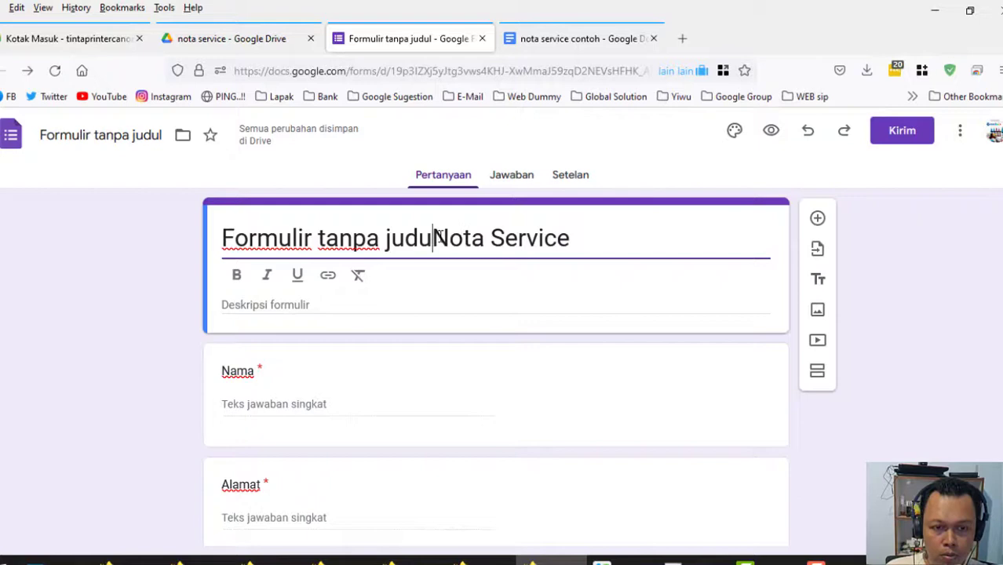
drag(447, 232, 218, 237)
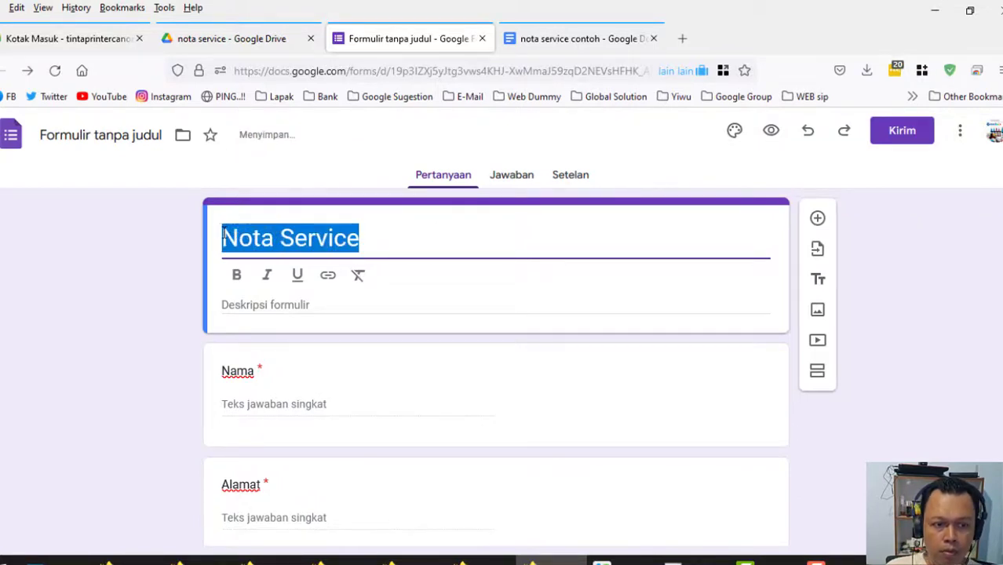
click(237, 277)
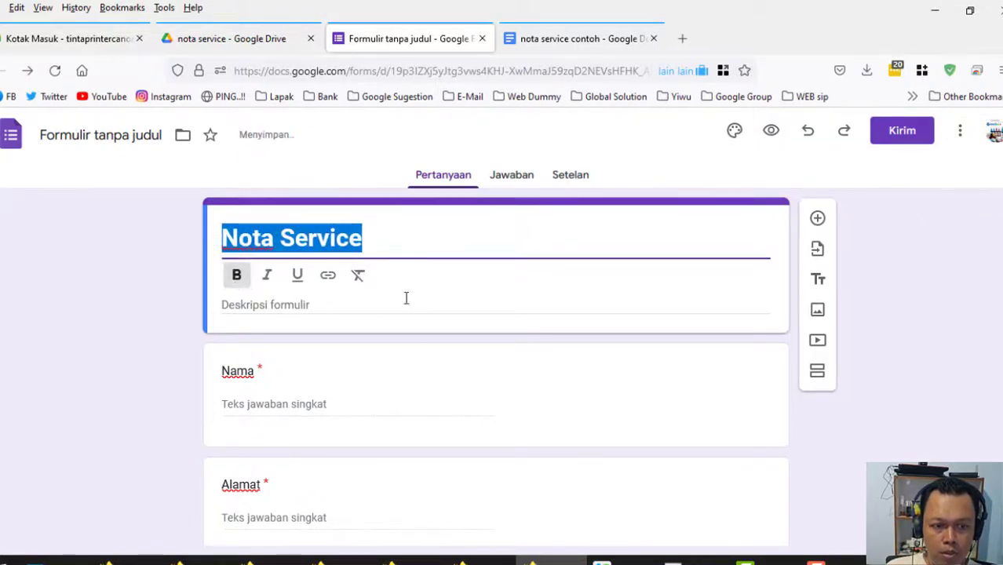
click(391, 246)
click(880, 380)
scroll(883, 384, down, 10)
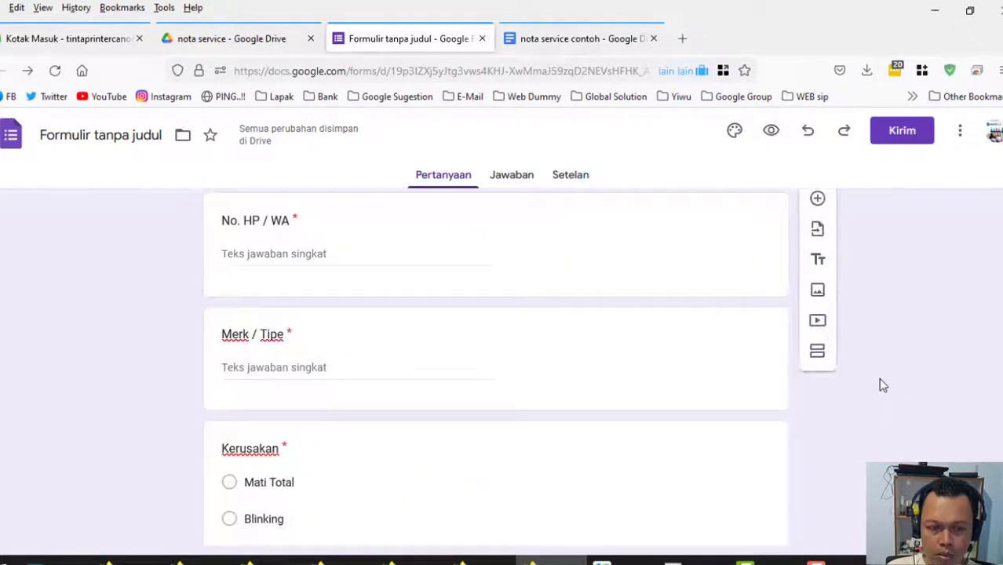
scroll(879, 385, up, 10)
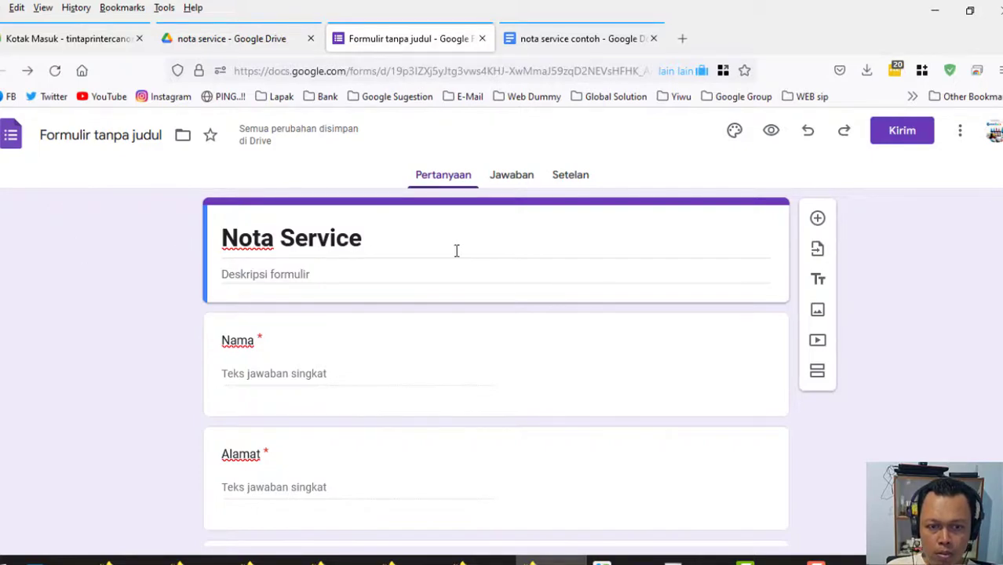
scroll(495, 273, down, 10)
scroll(495, 275, up, 3)
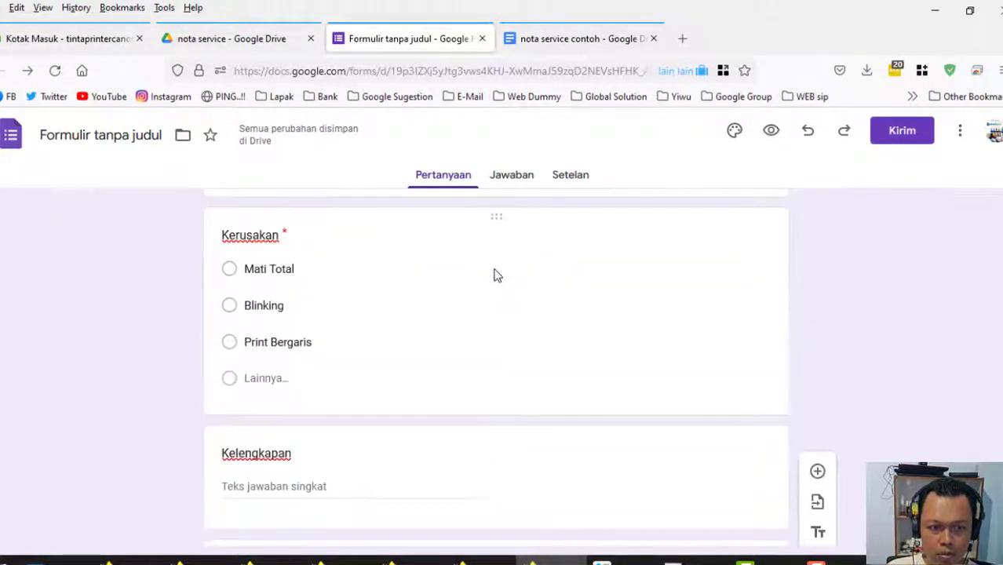
scroll(496, 275, up, 7)
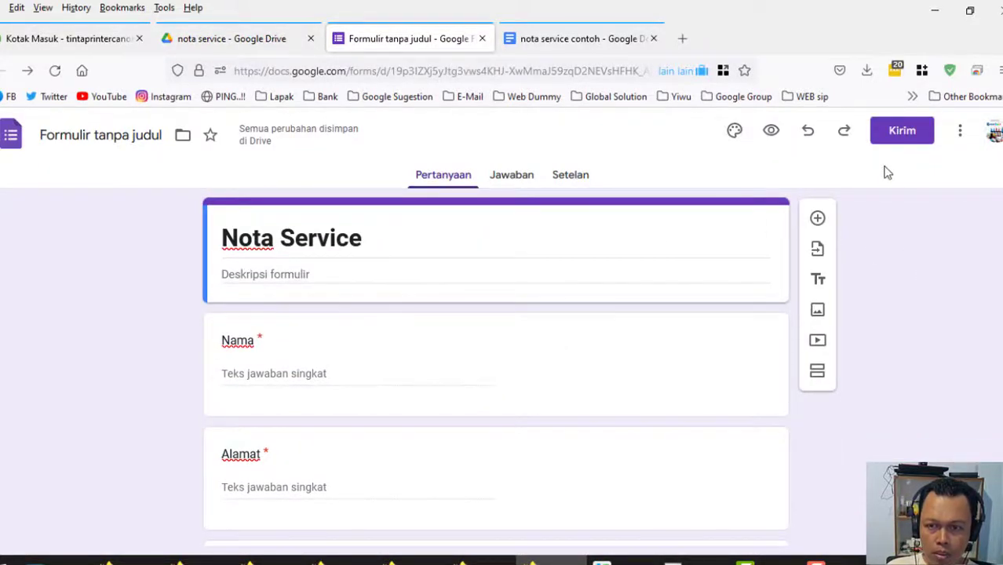
Copy the form's shareable link from the Kirim dialog.
click(902, 133)
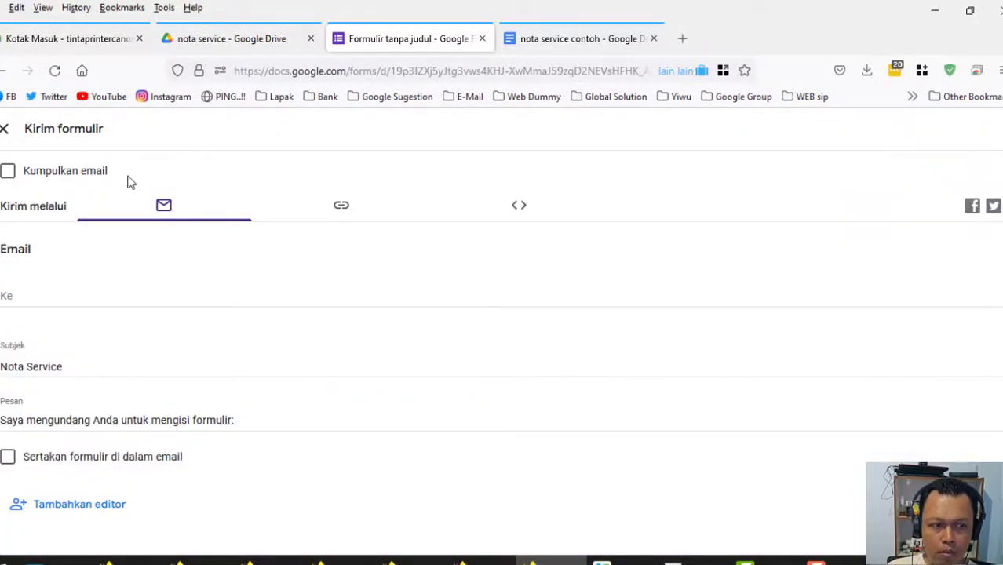
click(345, 212)
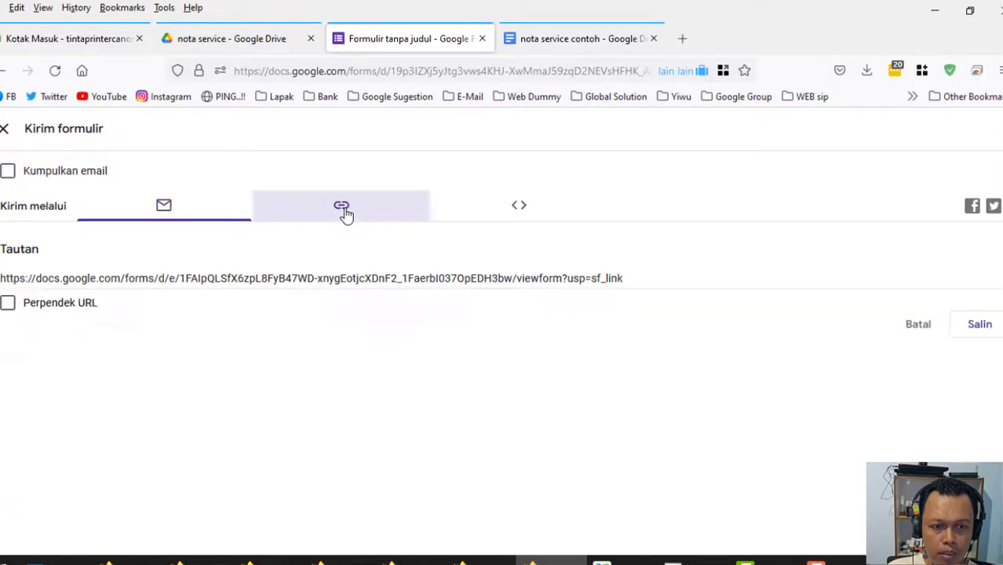
click(980, 325)
key(ctrl+c)
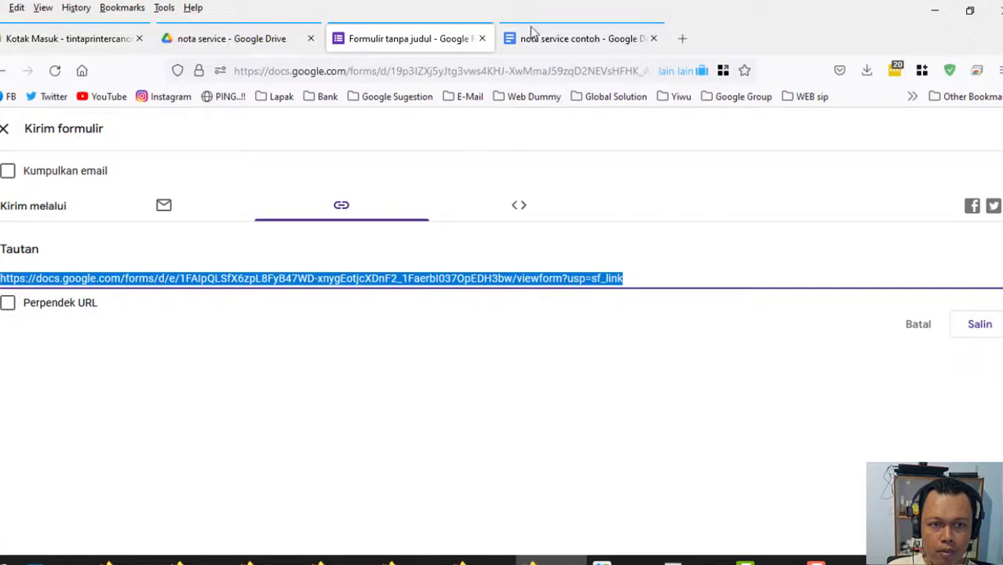
click(4, 129)
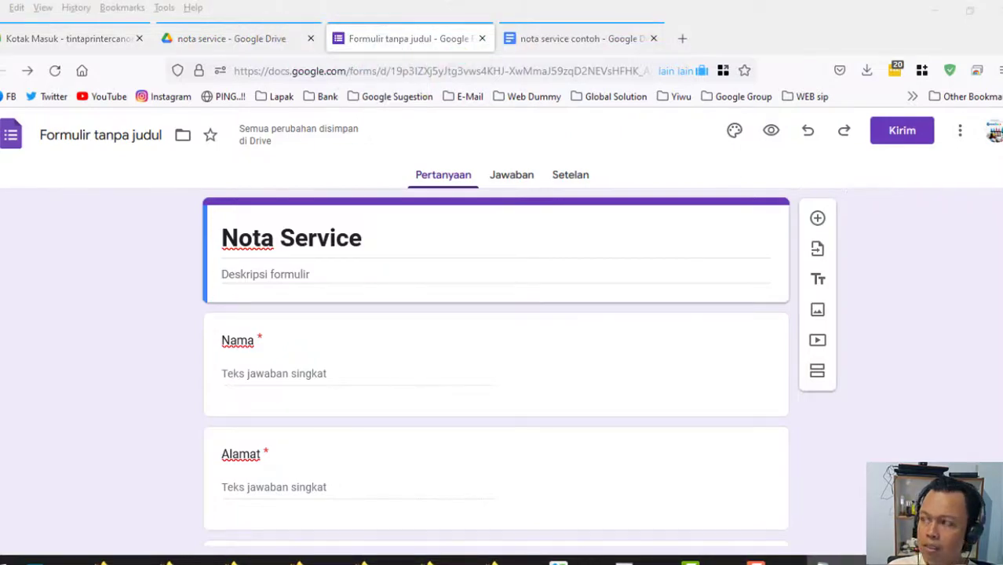
Paste the form link into an untitled Notepad file and minimize Notepad.
drag(639, 50, 629, 35)
right_click(593, 95)
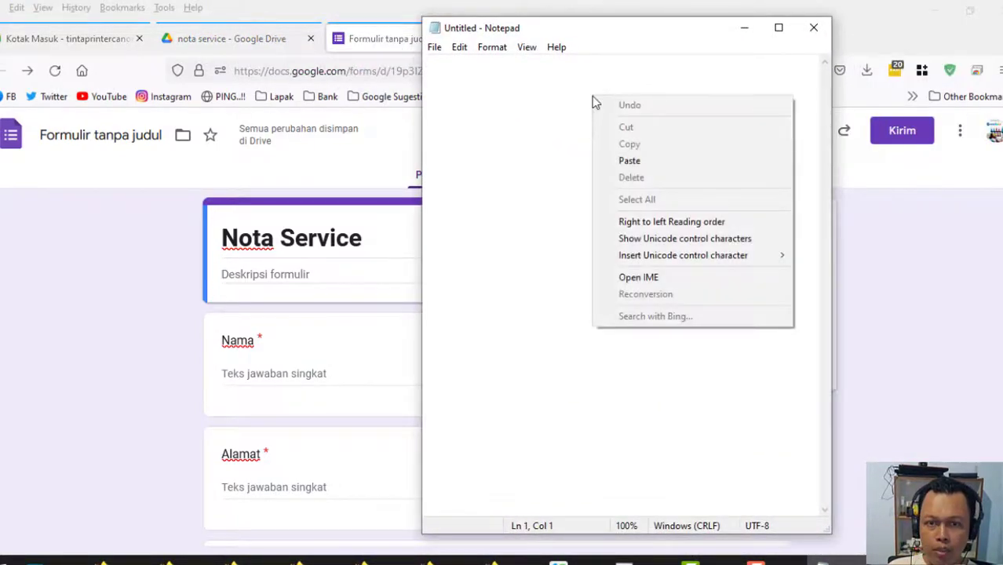
click(631, 159)
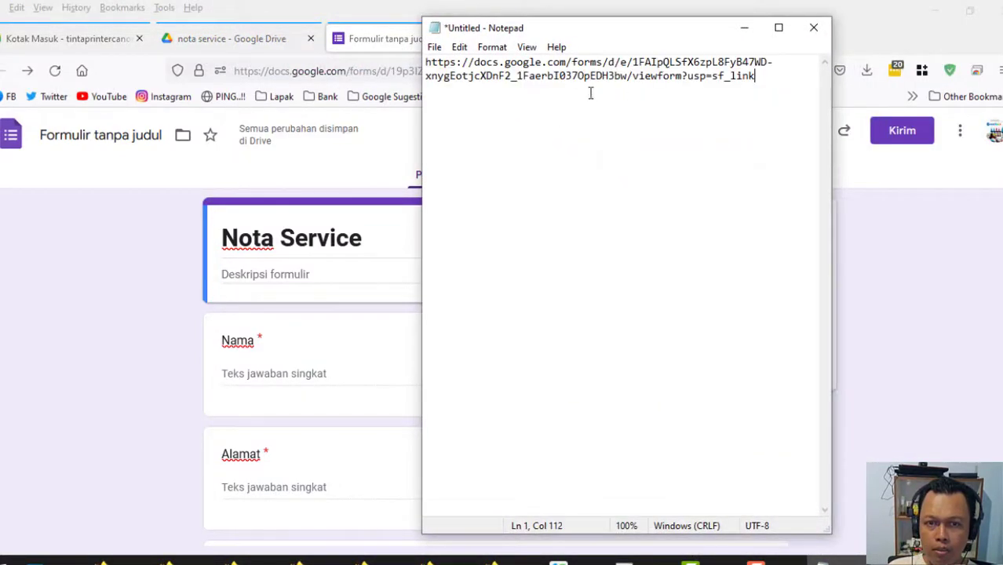
click(743, 27)
click(510, 177)
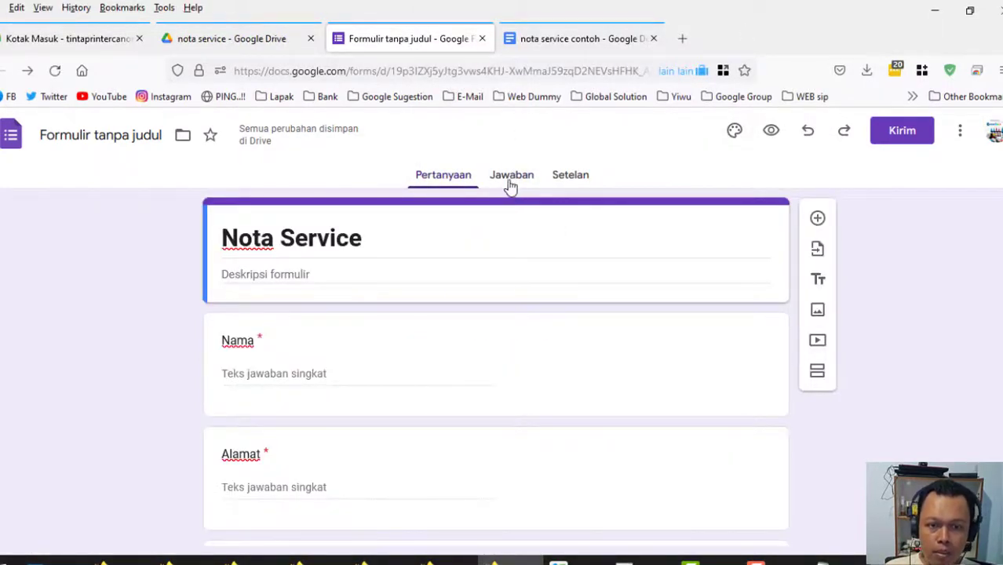
From the Jawaban tab, create a linked response spreadsheet named 'Nota Service'.
click(510, 186)
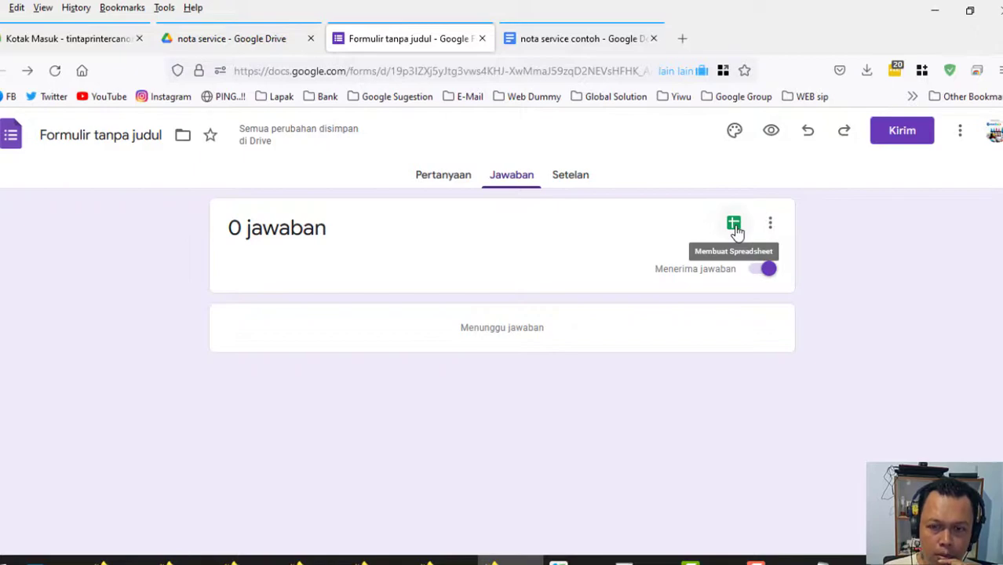
click(734, 225)
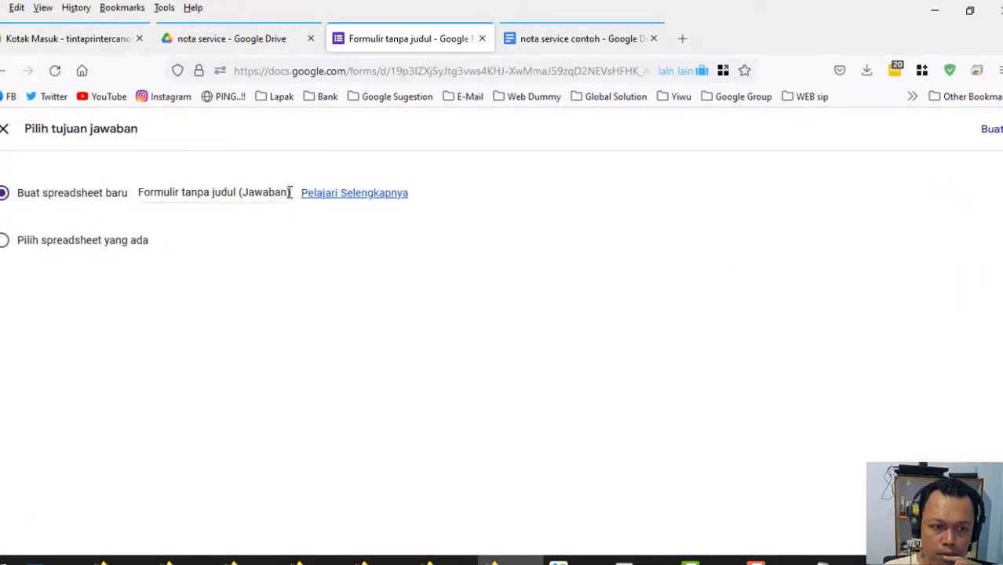
drag(290, 192, 132, 192)
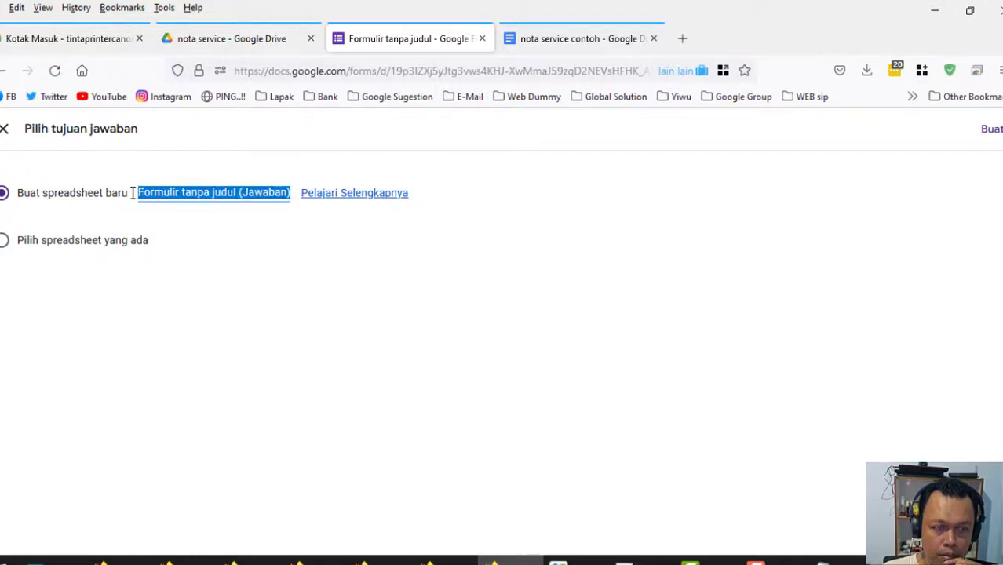
text(No)
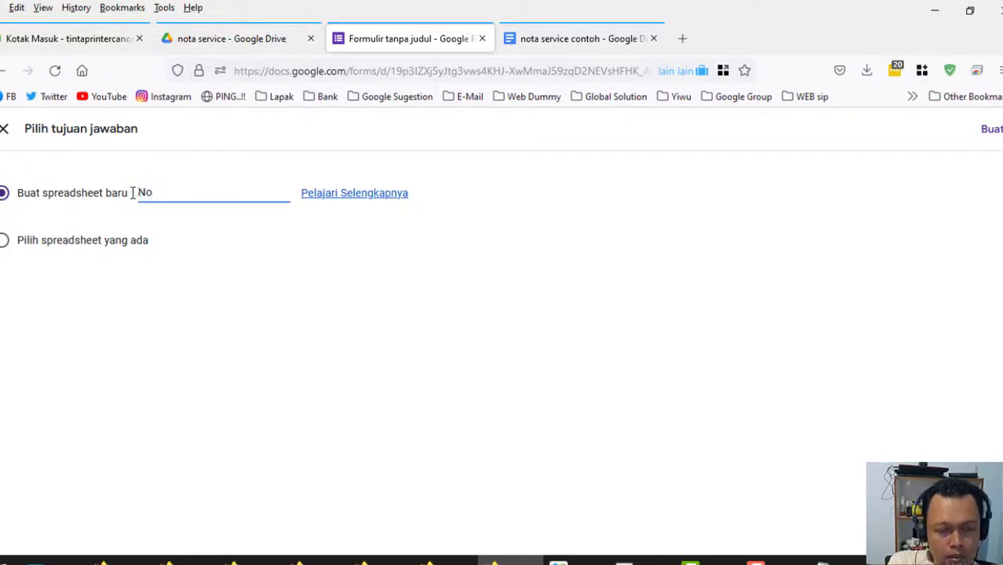
text(ta Serv)
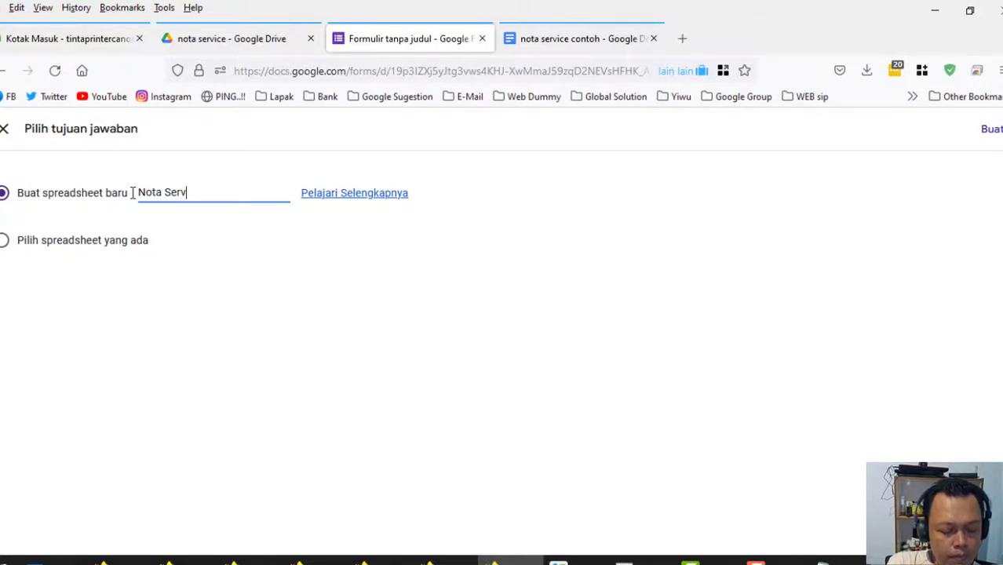
text(ice)
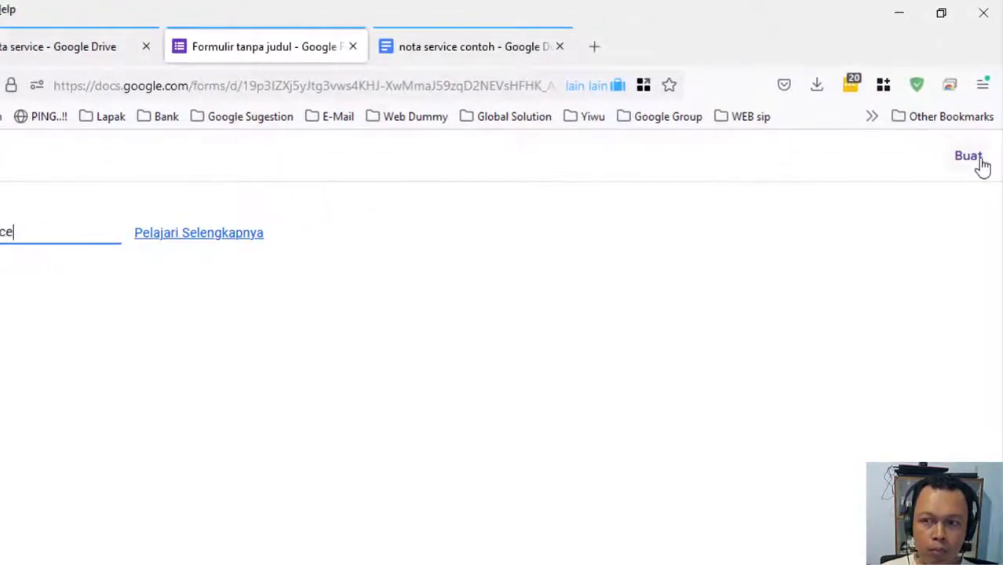
click(980, 162)
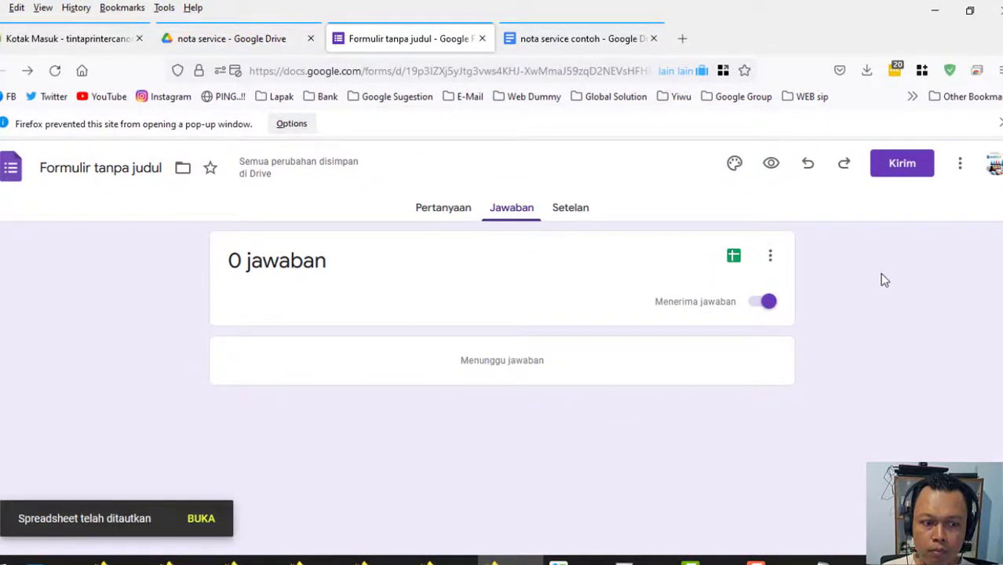
click(200, 38)
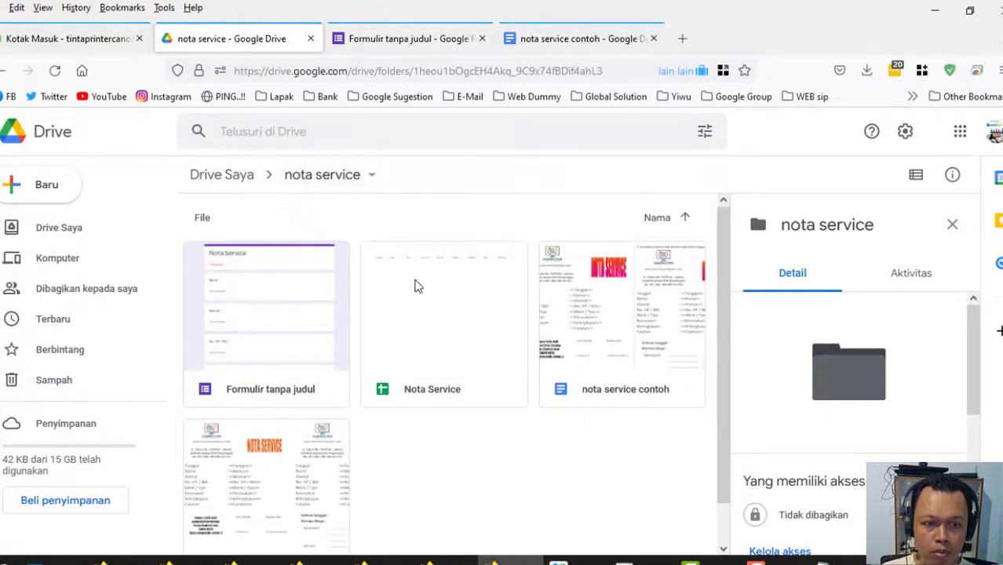
Open the Nota Service spreadsheet from Drive and bring up its Ekstensi add-on options.
double_click(445, 337)
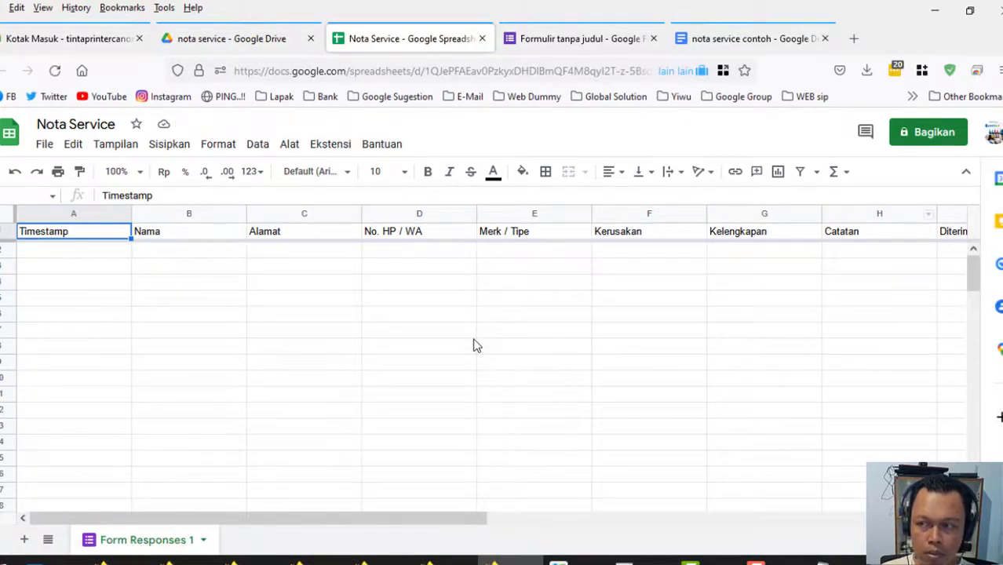
click(330, 146)
Search the Marketplace for Autocrat and start installing the add-on.
mouse_move(345, 179)
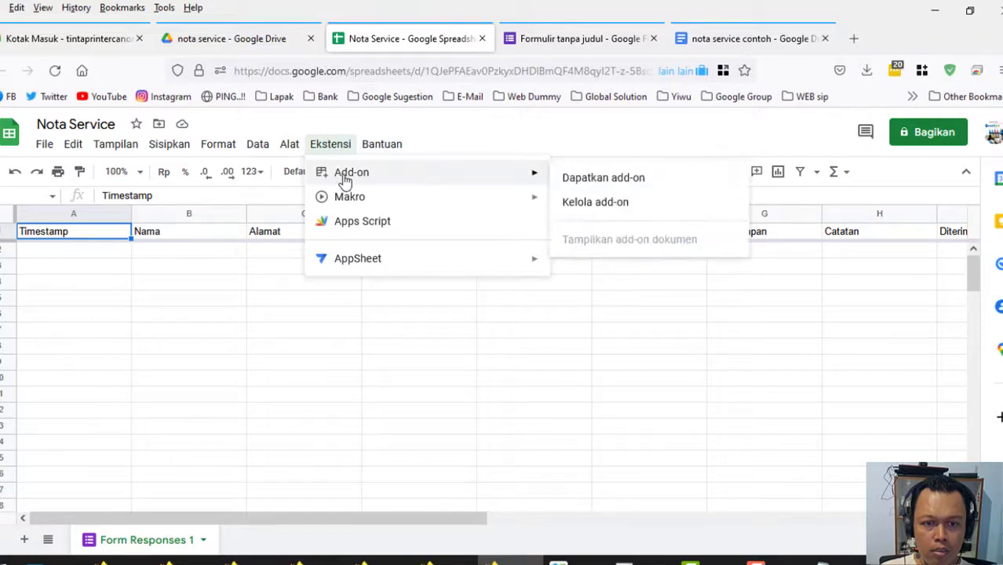
click(585, 181)
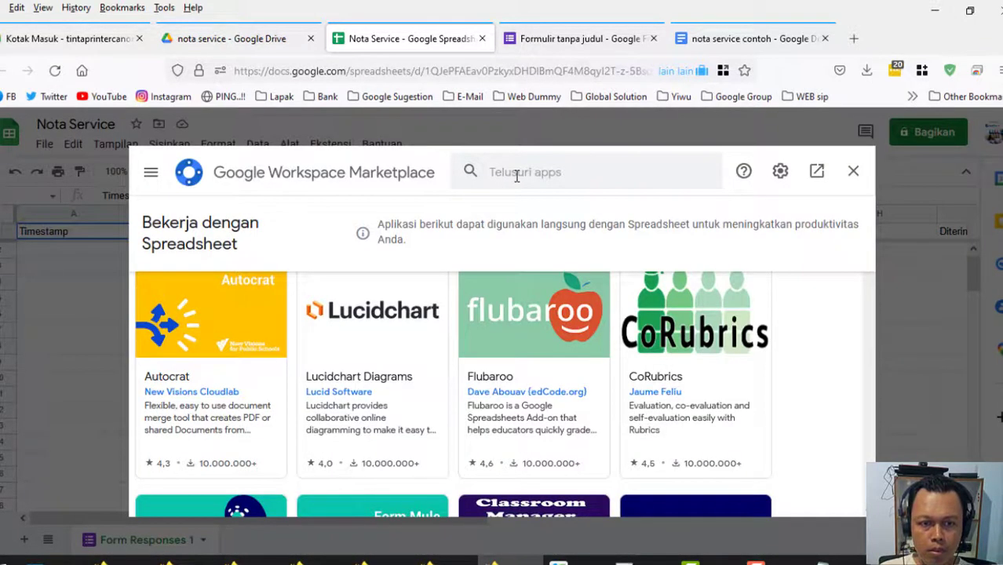
click(516, 176)
text(a)
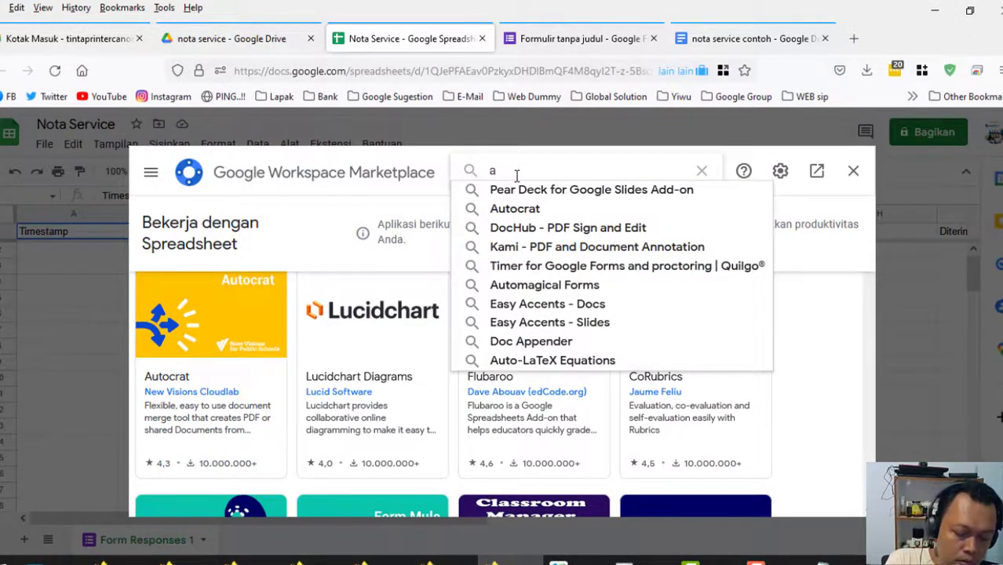
text(uto)
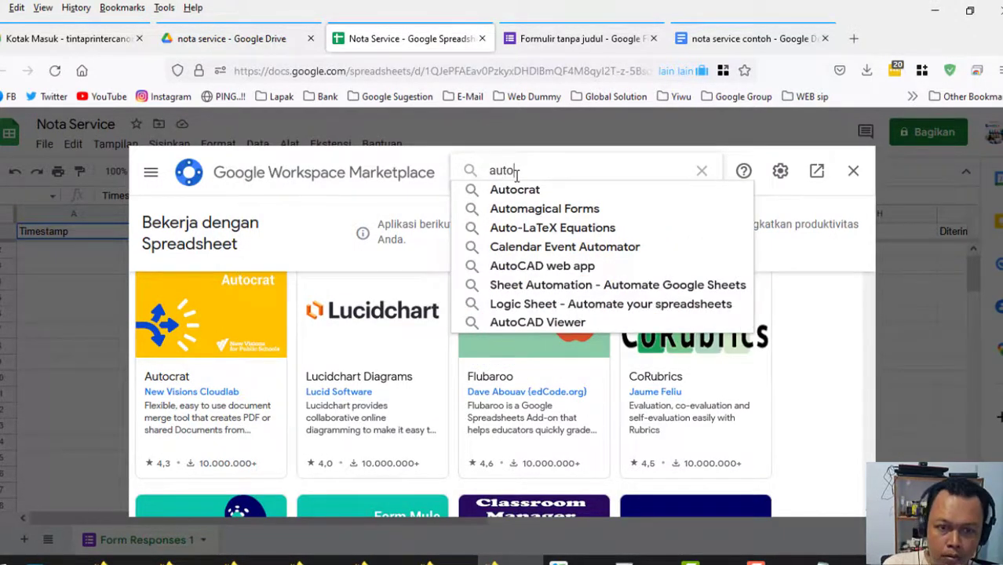
click(518, 190)
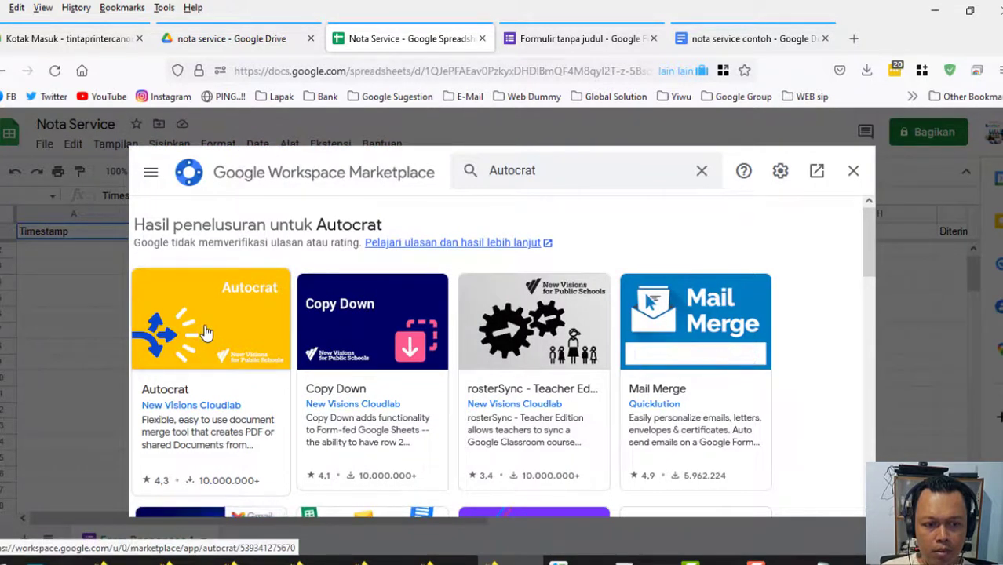
click(206, 333)
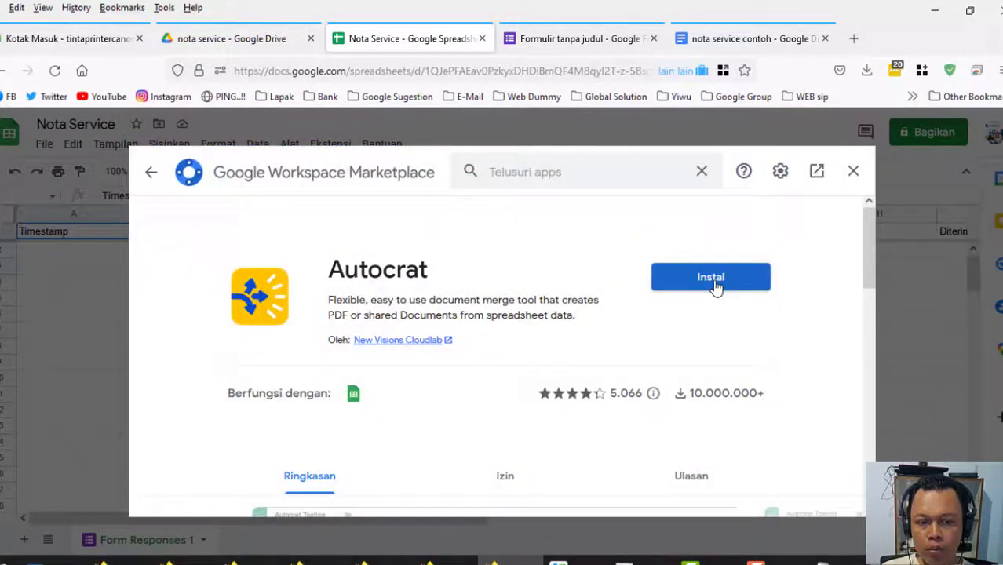
click(714, 284)
click(589, 424)
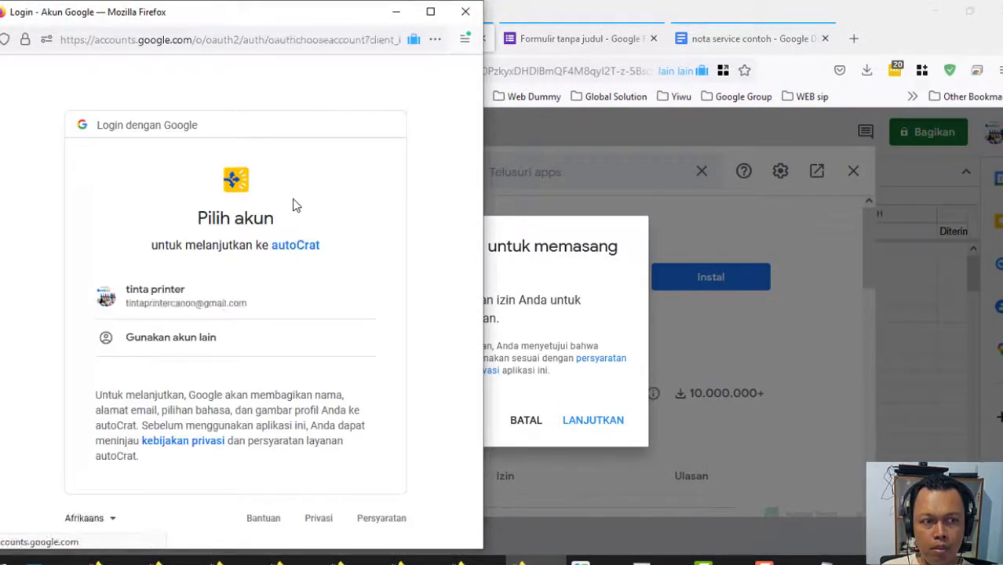
Authorise autoCrat with the Google account, then dismiss the confirmation and close the Marketplace.
click(165, 304)
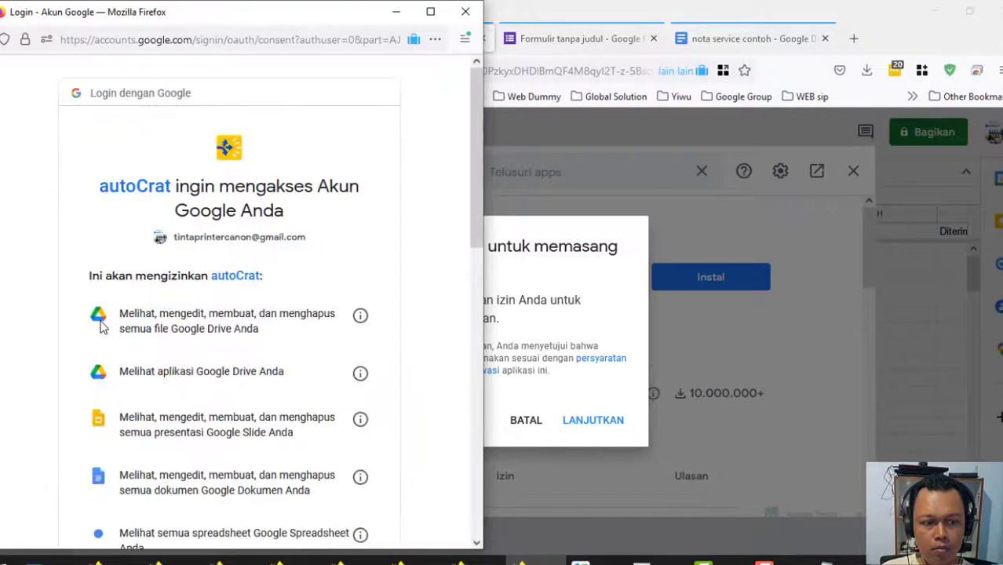
scroll(100, 328, down, 6)
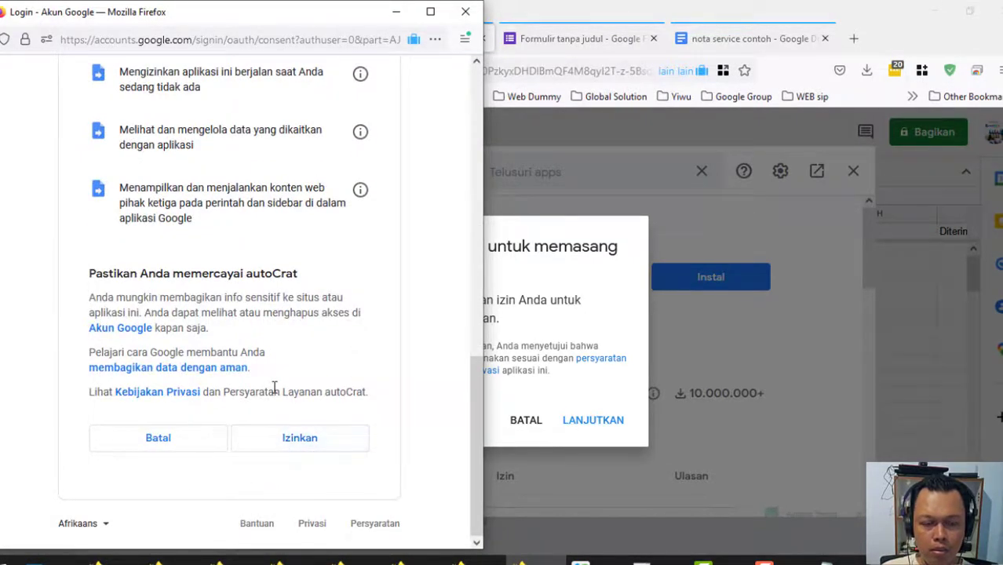
click(289, 441)
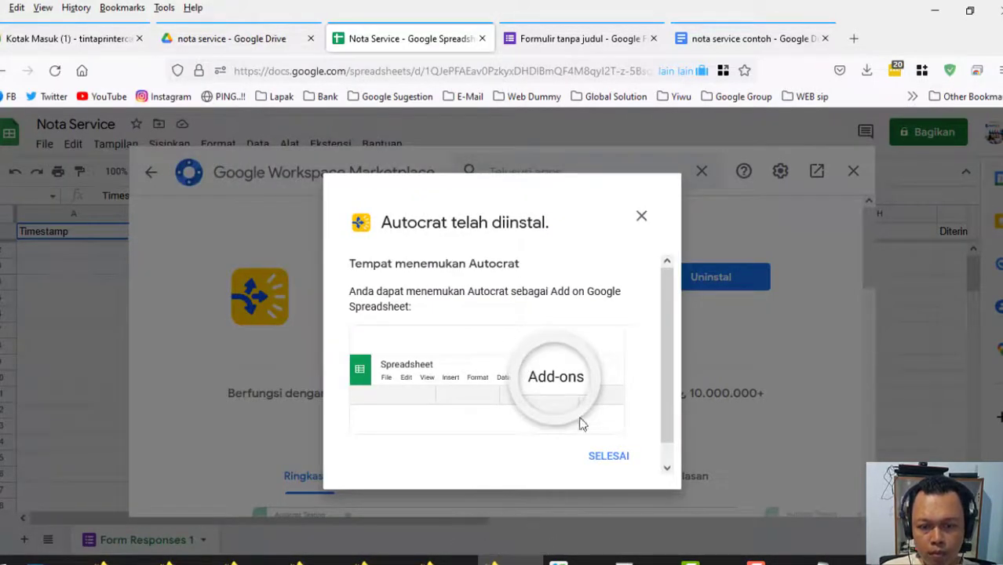
click(602, 460)
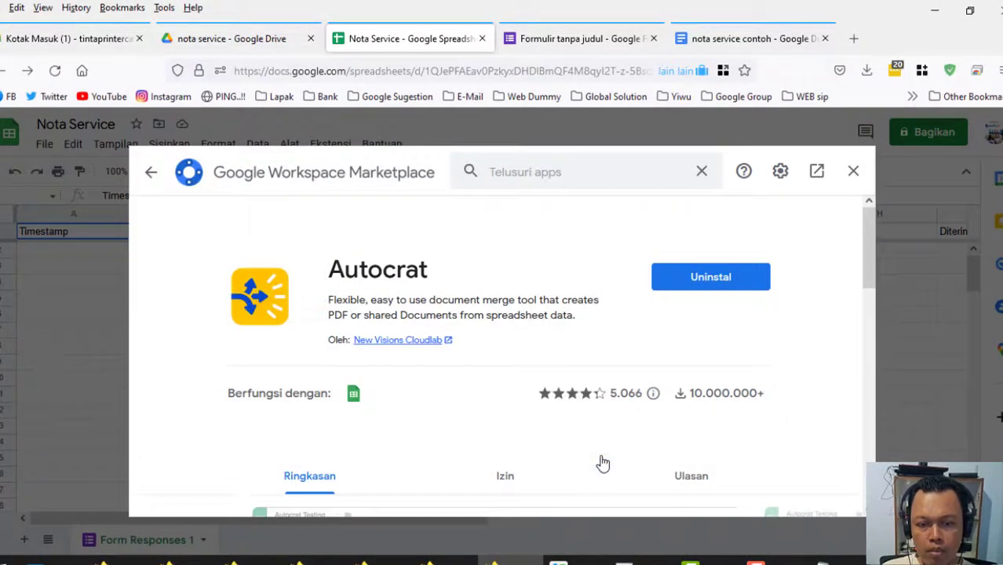
click(853, 171)
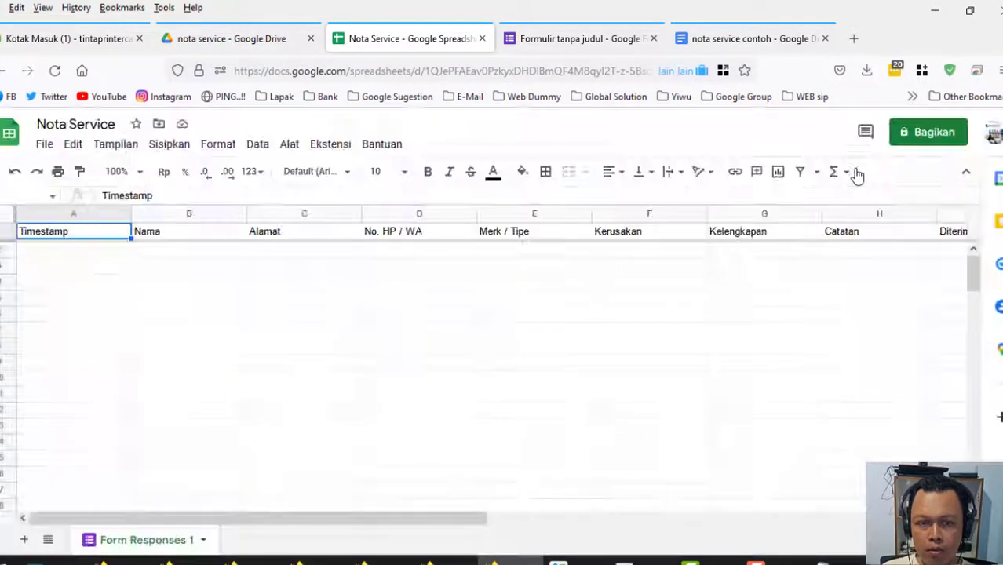
Launch Autocrat and start a new merge job named Nota Service.
click(327, 146)
mouse_move(341, 297)
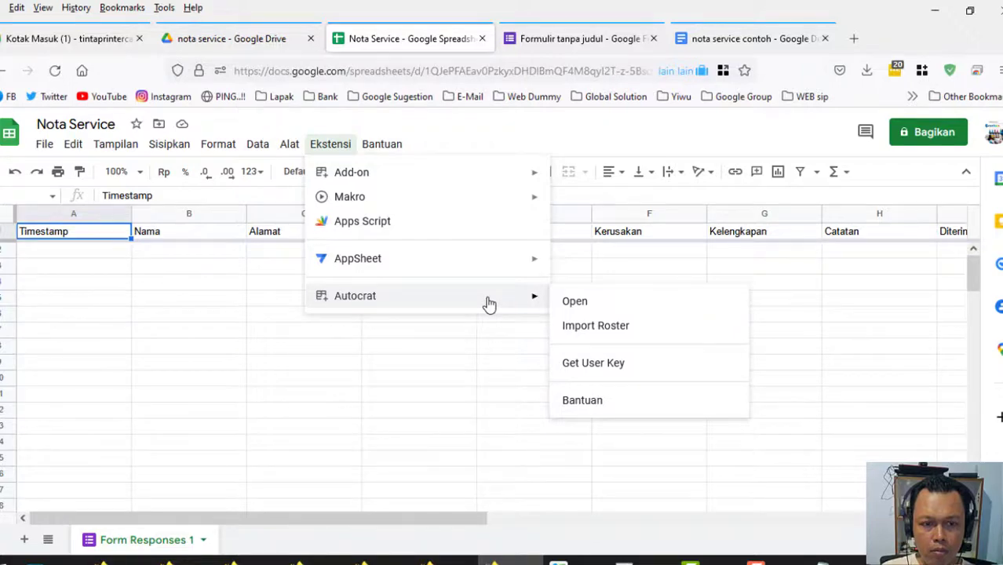
click(582, 307)
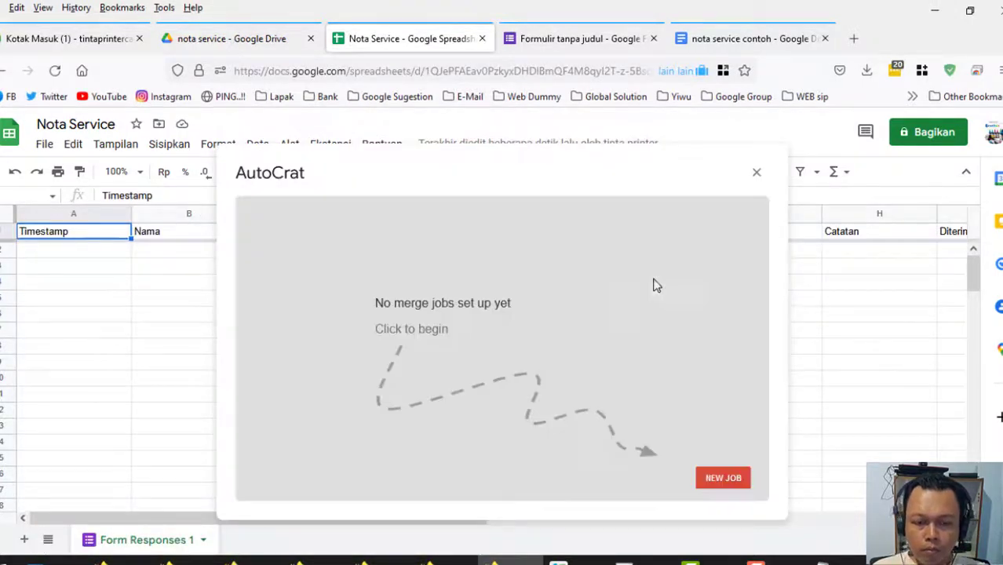
click(717, 472)
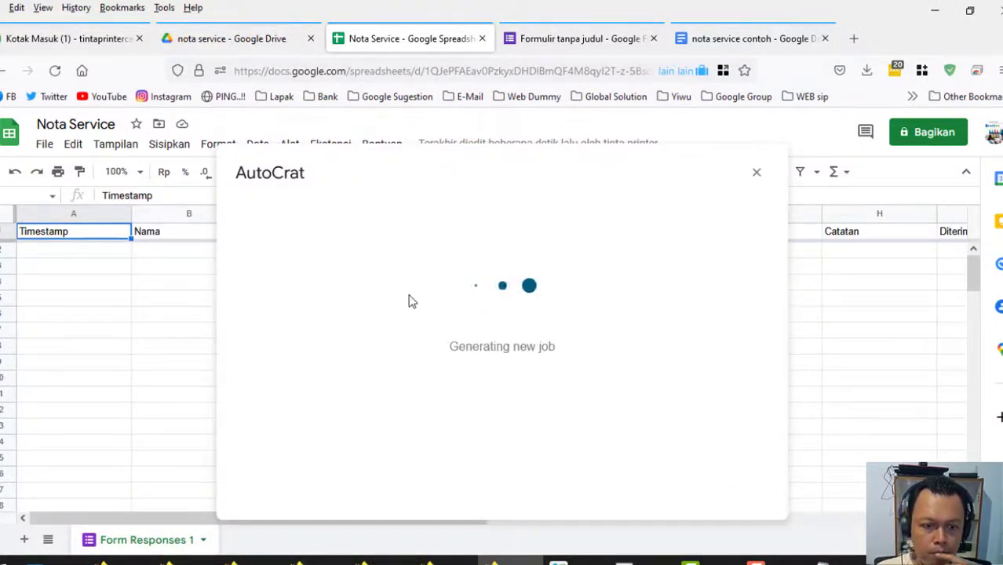
click(352, 277)
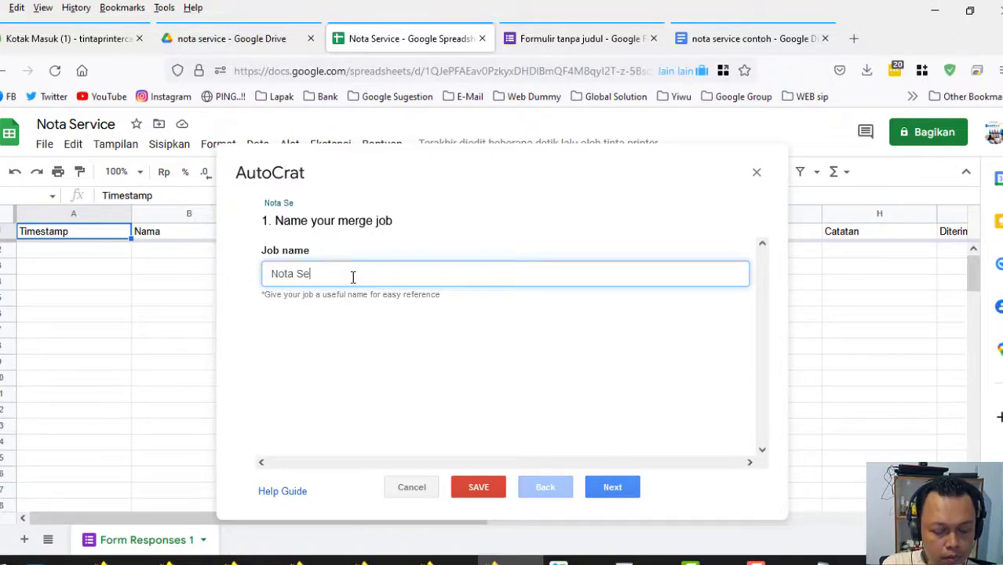
text(e)
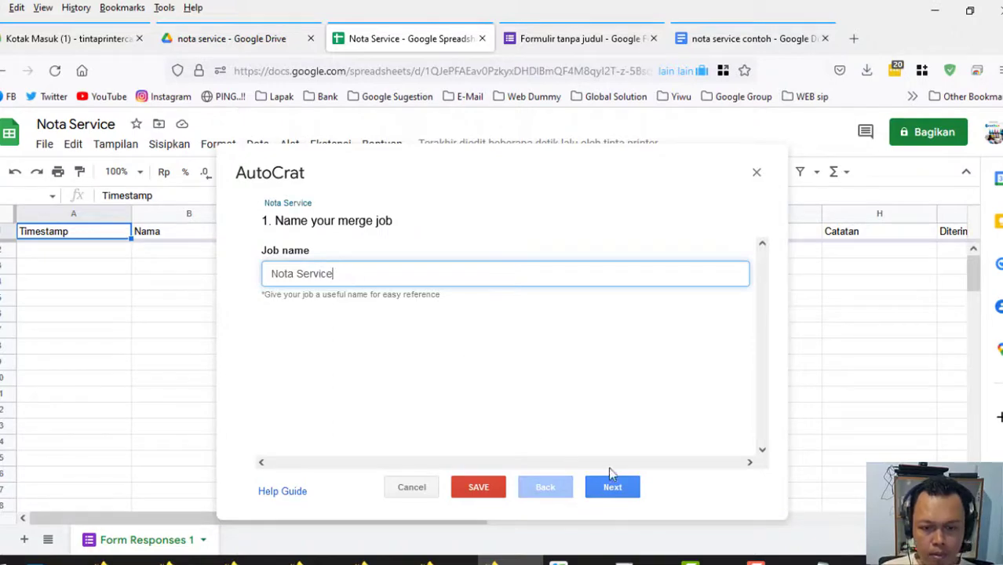
Pick the nota service contoh document from Drive as the job's template.
click(609, 486)
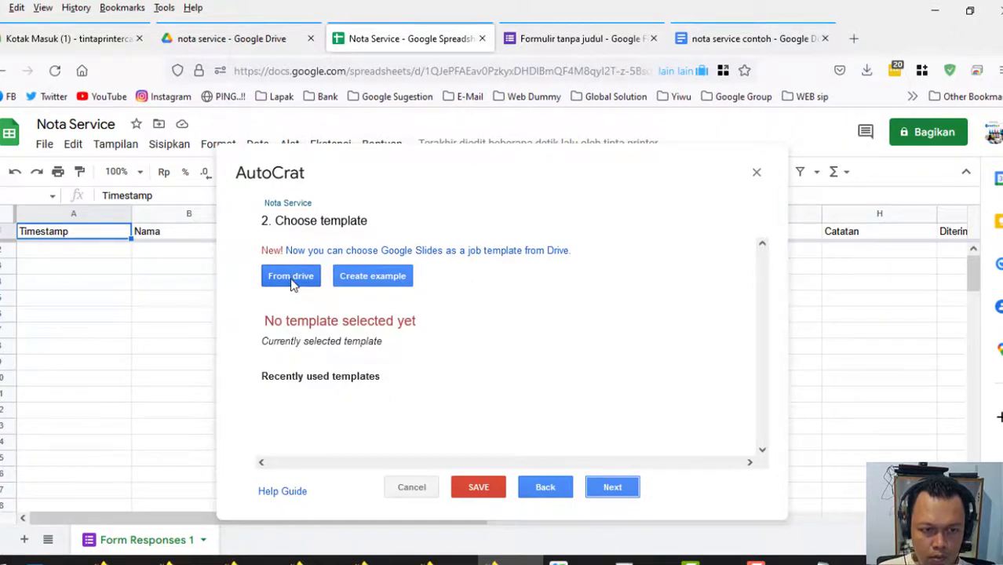
click(293, 279)
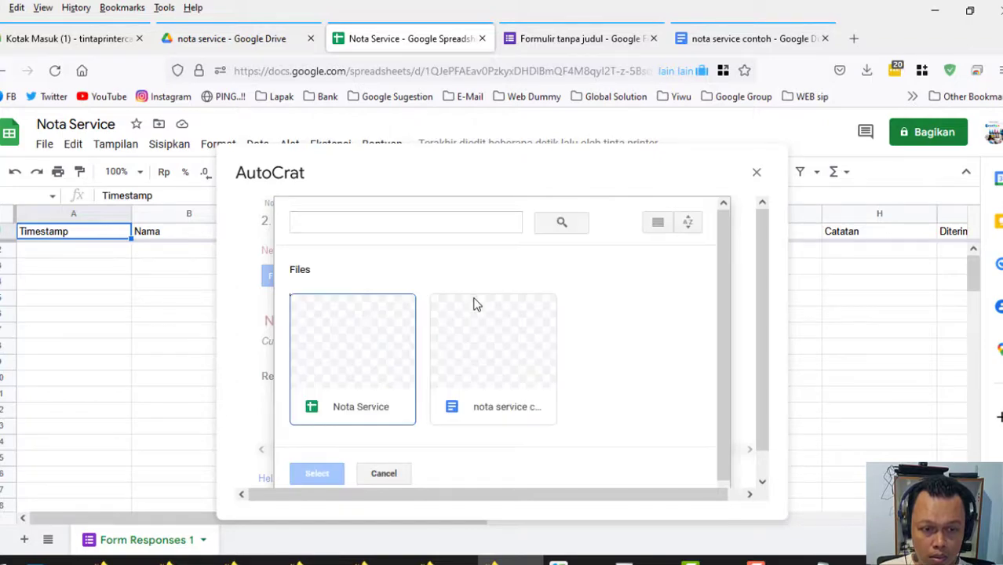
click(496, 357)
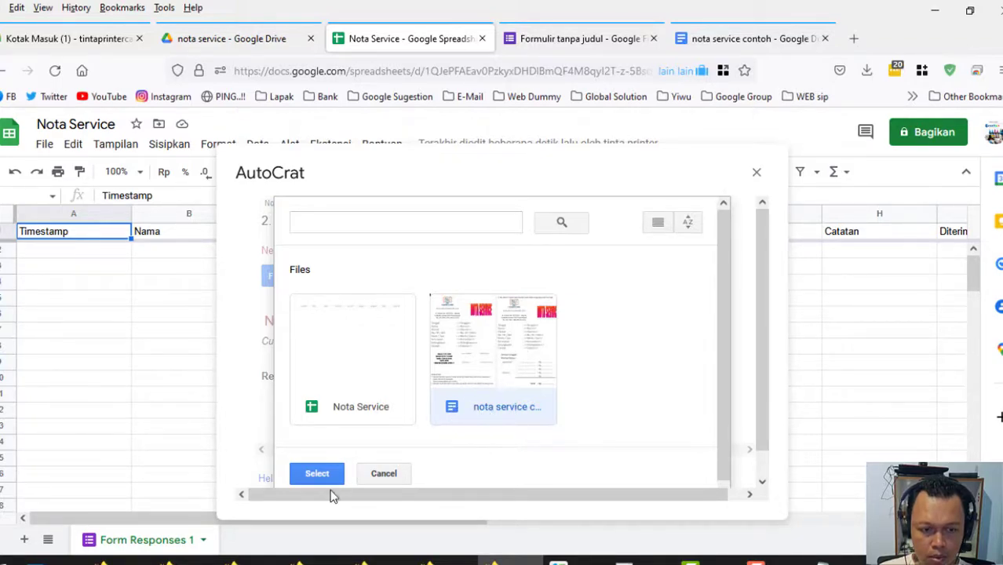
click(316, 474)
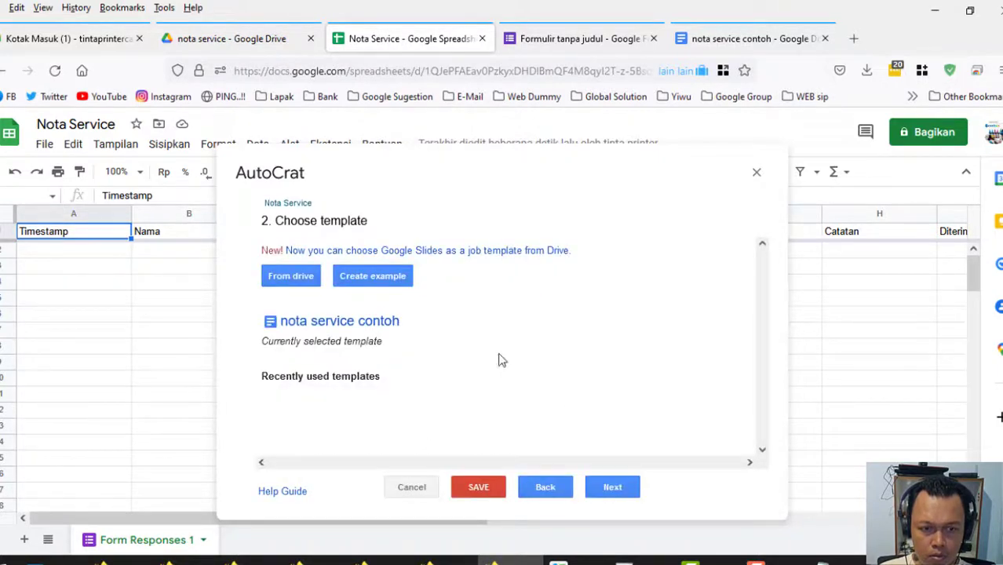
click(628, 487)
Map Tanggal to Timestamp, and Alamat and No. HP / WA to their matching columns.
mouse_move(764, 274)
mouse_down()
mouse_move(772, 405)
mouse_move(768, 269)
mouse_up()
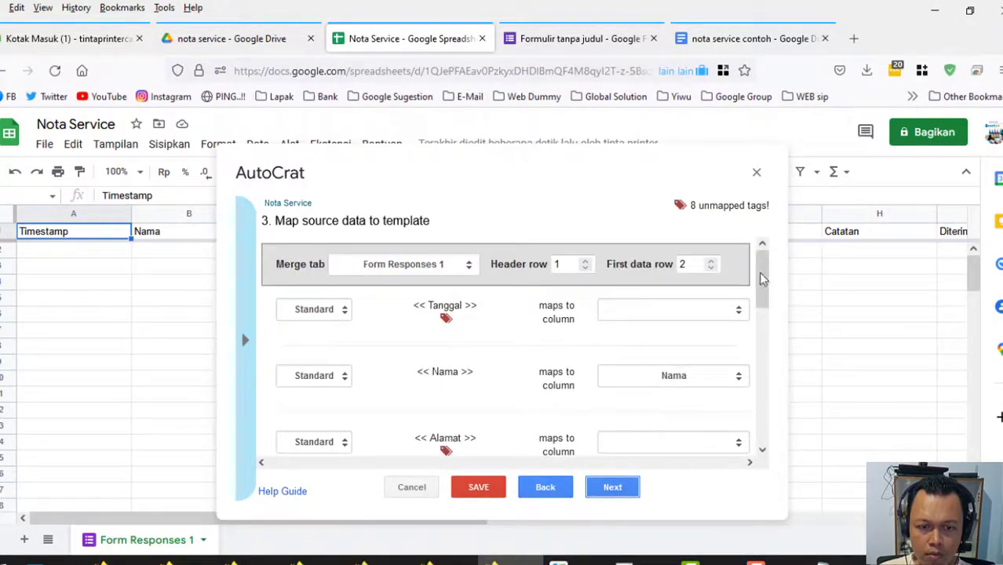
click(737, 309)
click(629, 350)
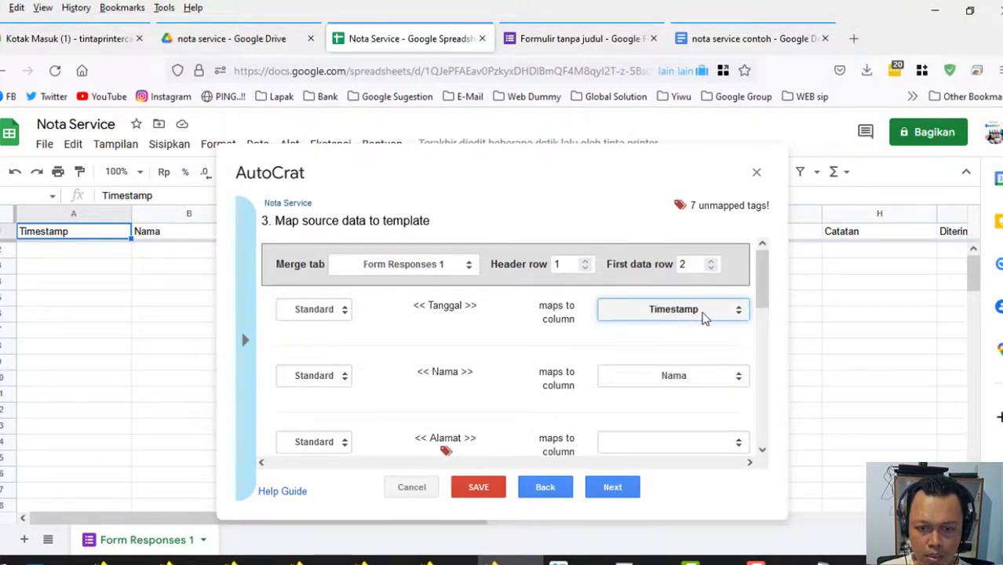
scroll(768, 322, down, 3)
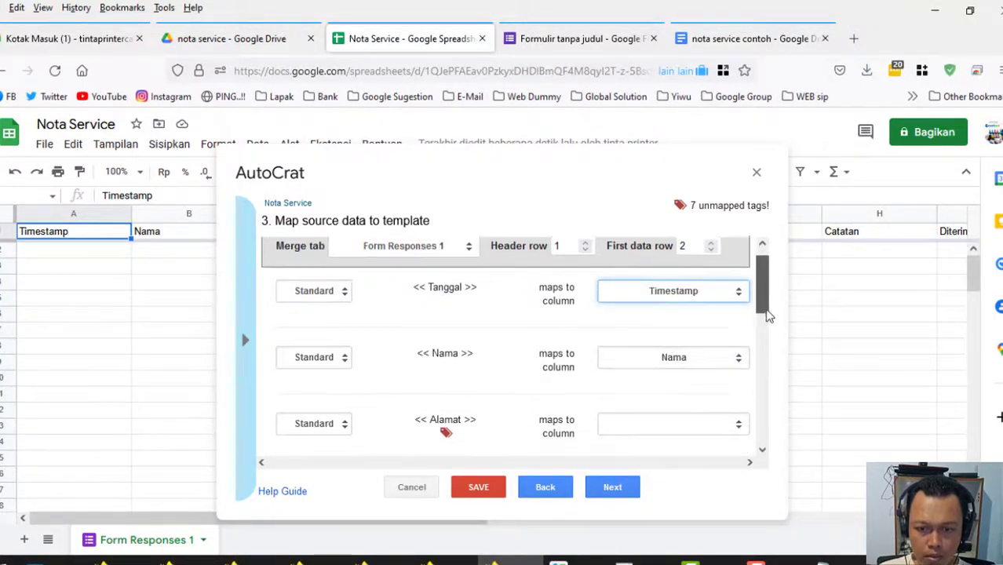
click(738, 354)
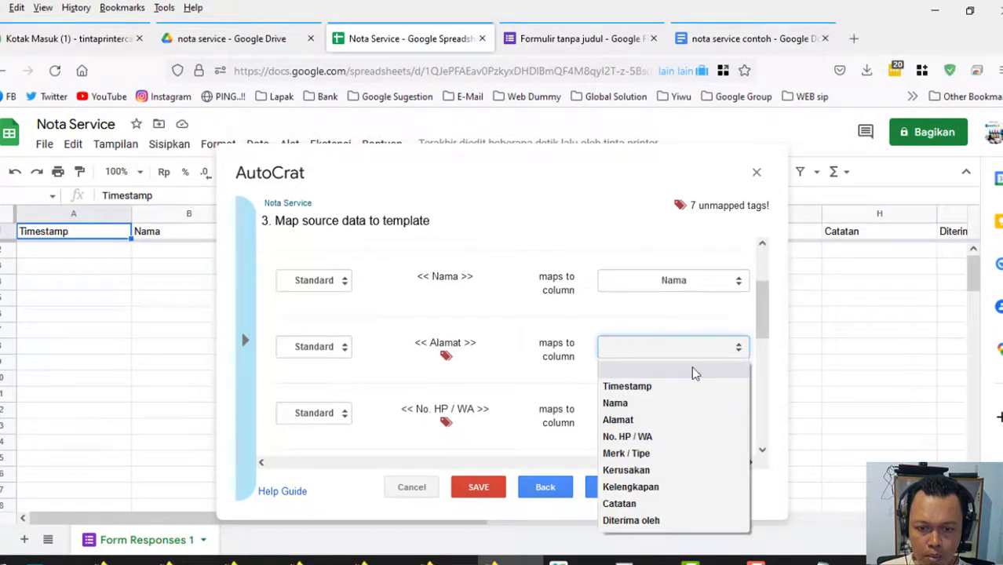
click(620, 419)
scroll(758, 323, down, 3)
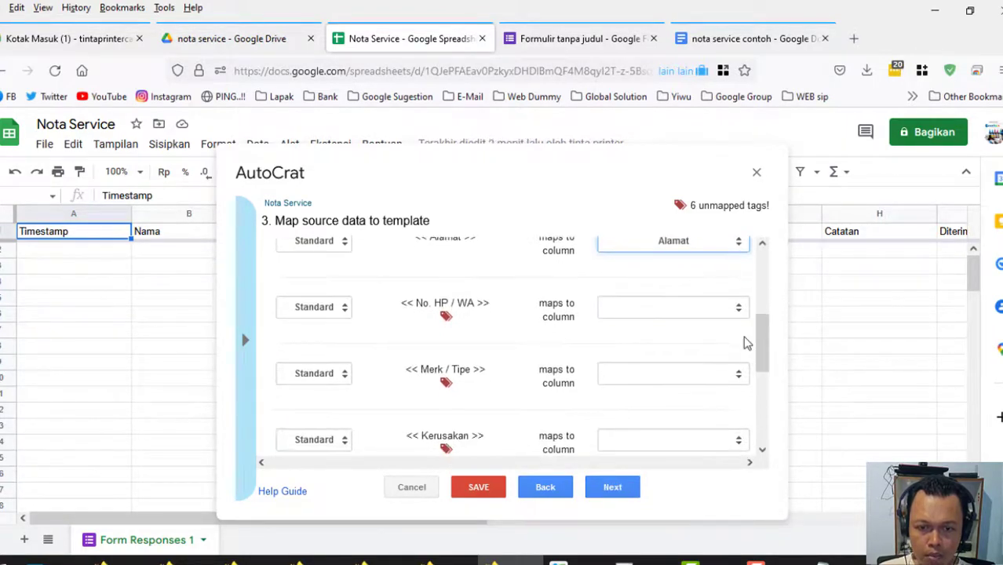
click(741, 313)
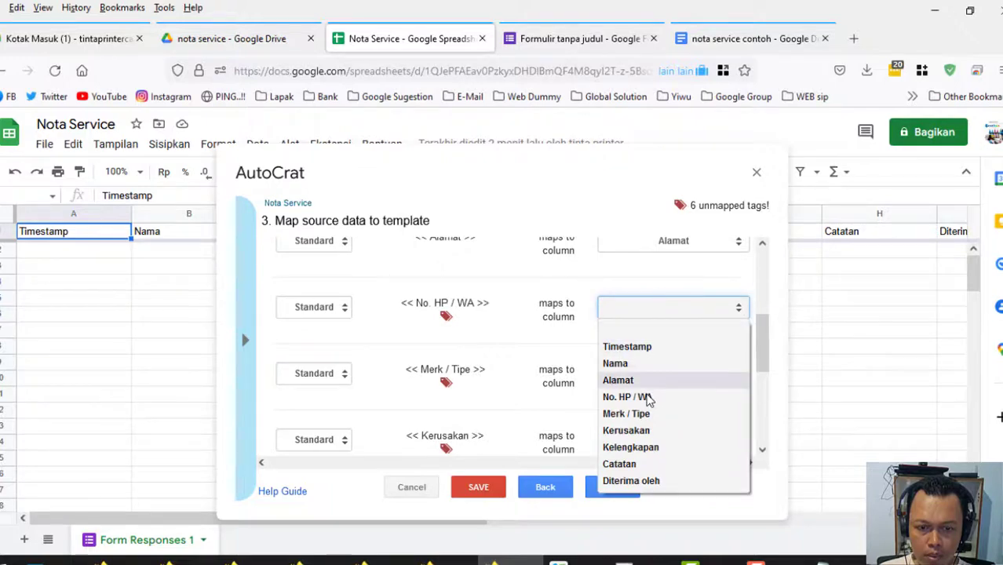
click(628, 396)
Map Merk / Tipe, Kerusakan, Kelengkapan, Catatan and Diterima oleh to their matching columns.
click(739, 376)
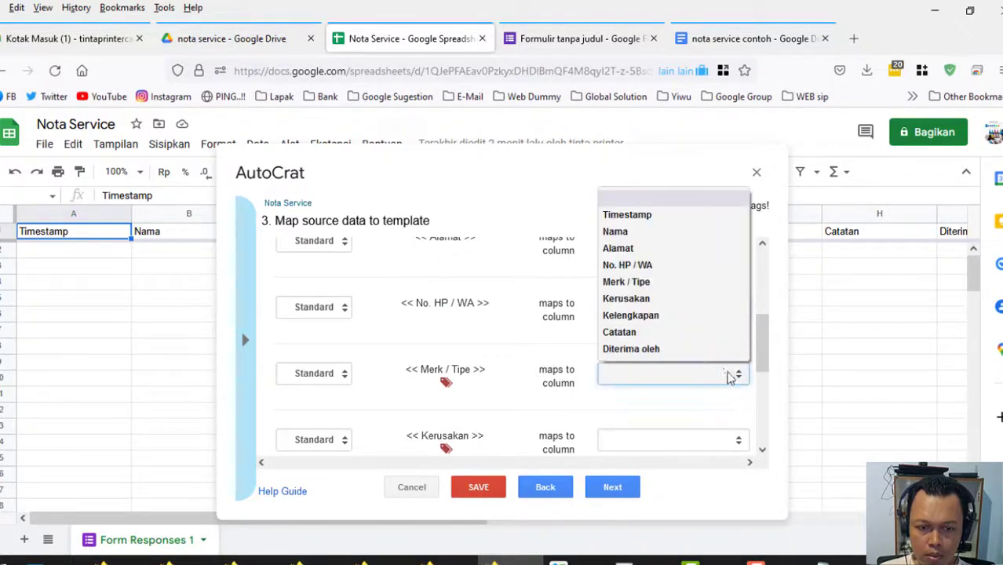
click(651, 283)
click(739, 441)
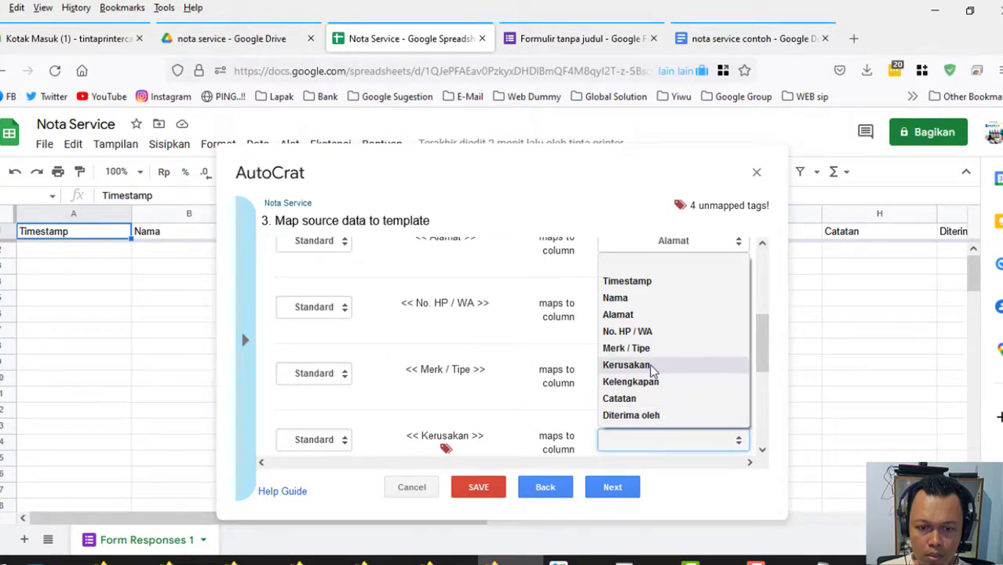
click(647, 365)
drag(762, 345, 766, 418)
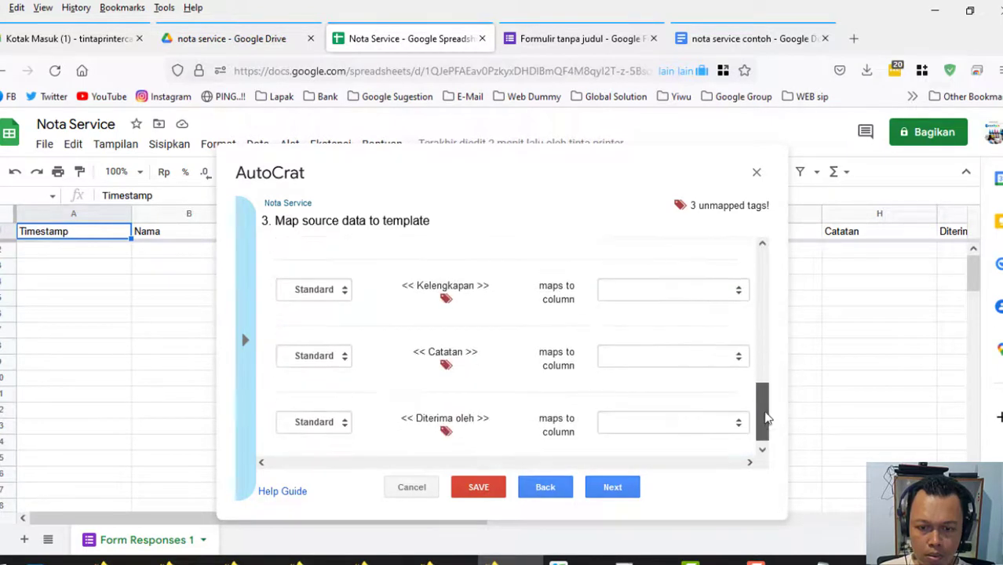
click(739, 290)
click(637, 433)
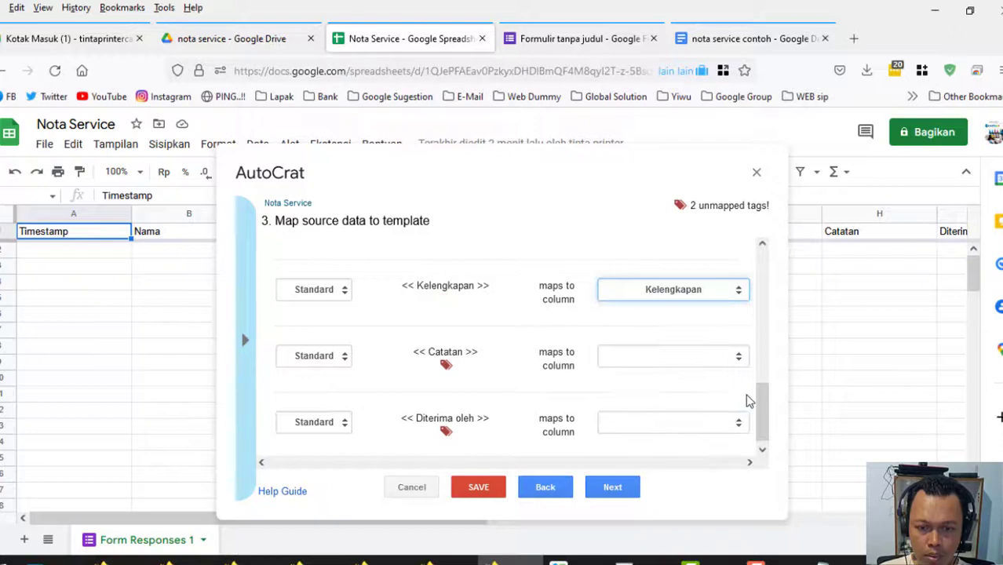
click(738, 356)
click(619, 510)
click(738, 422)
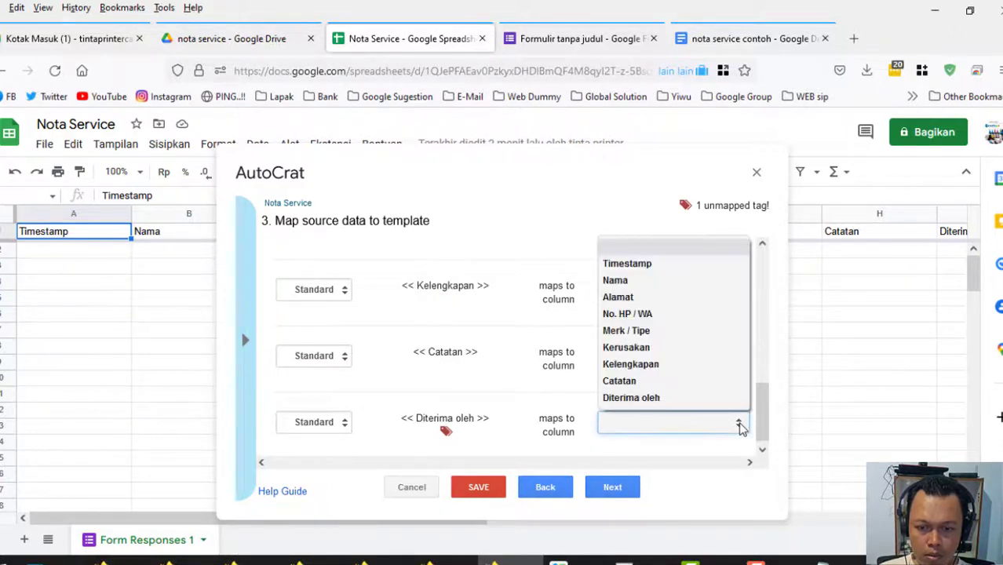
click(673, 402)
drag(762, 415, 766, 441)
Name output files 'nota service <<Nama>>' as Google Docs in Multiple output mode.
click(616, 489)
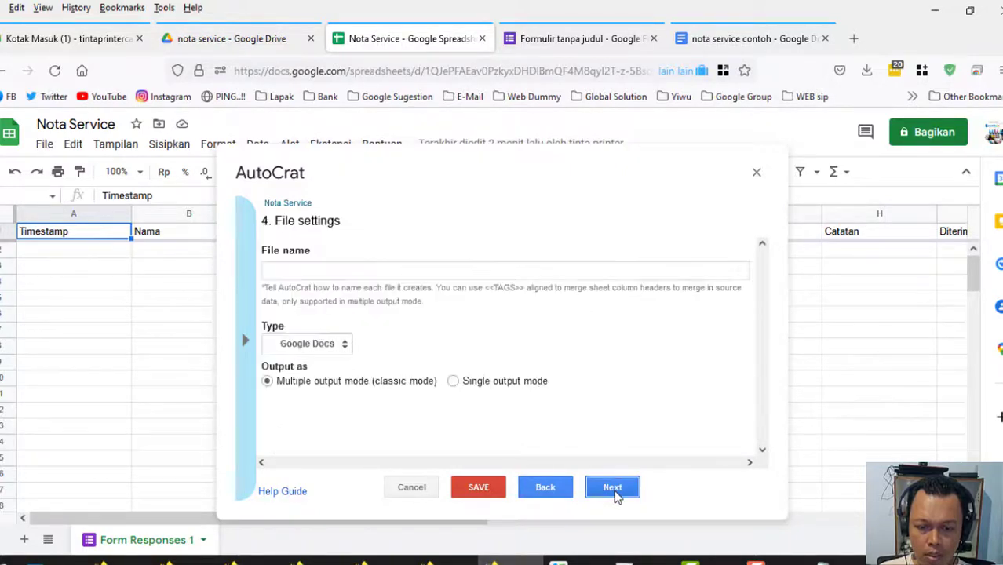
click(466, 264)
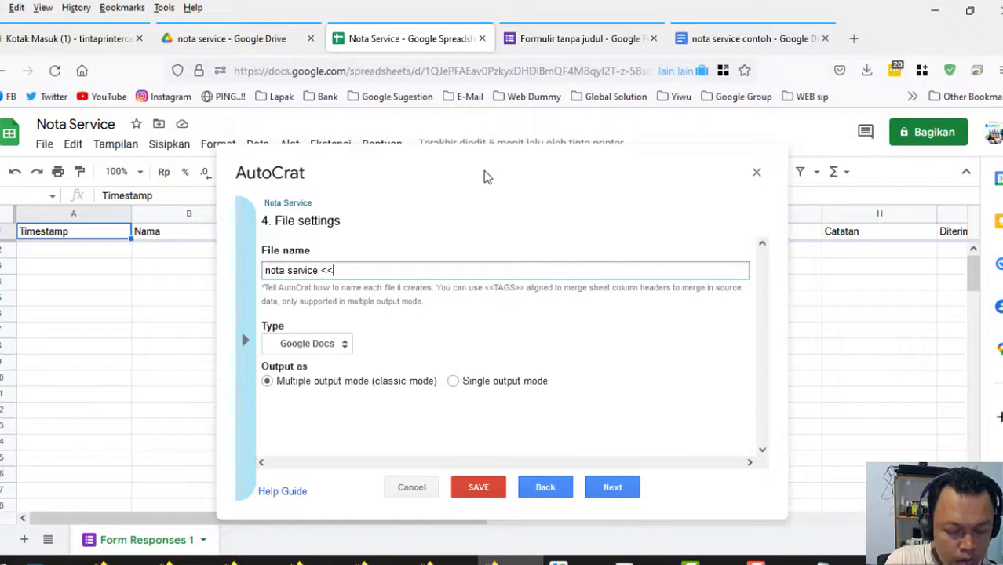
text(ama)
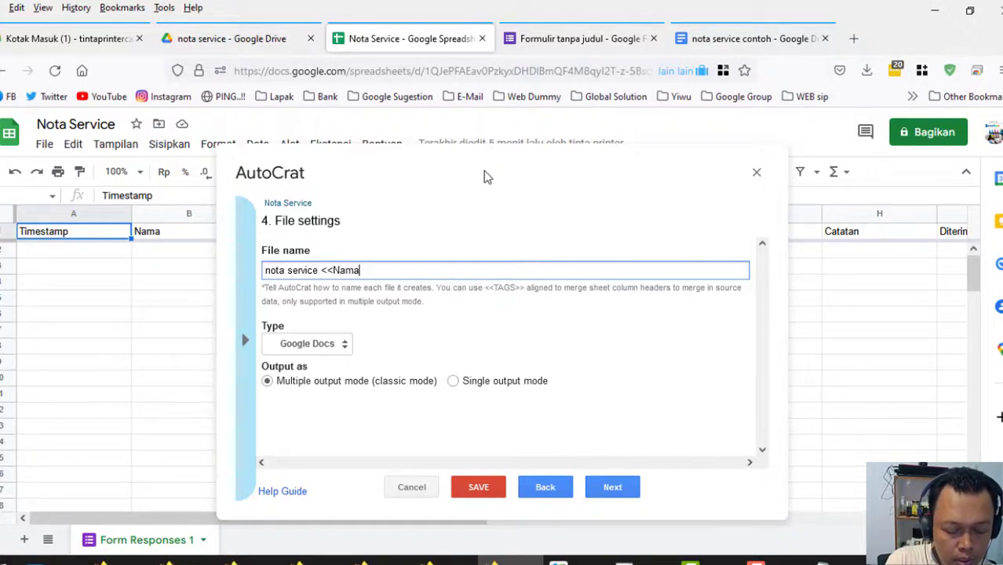
text(>>)
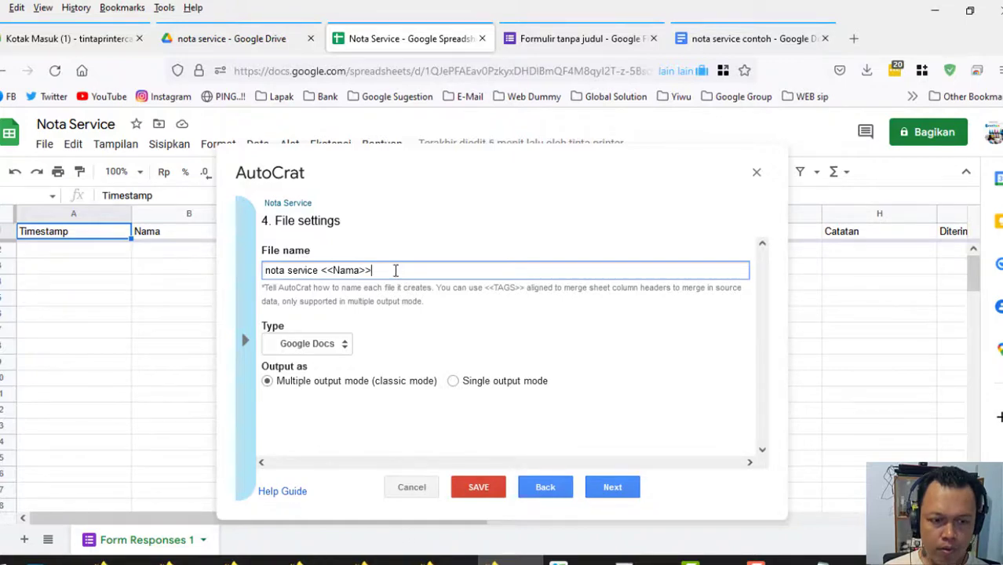
click(267, 382)
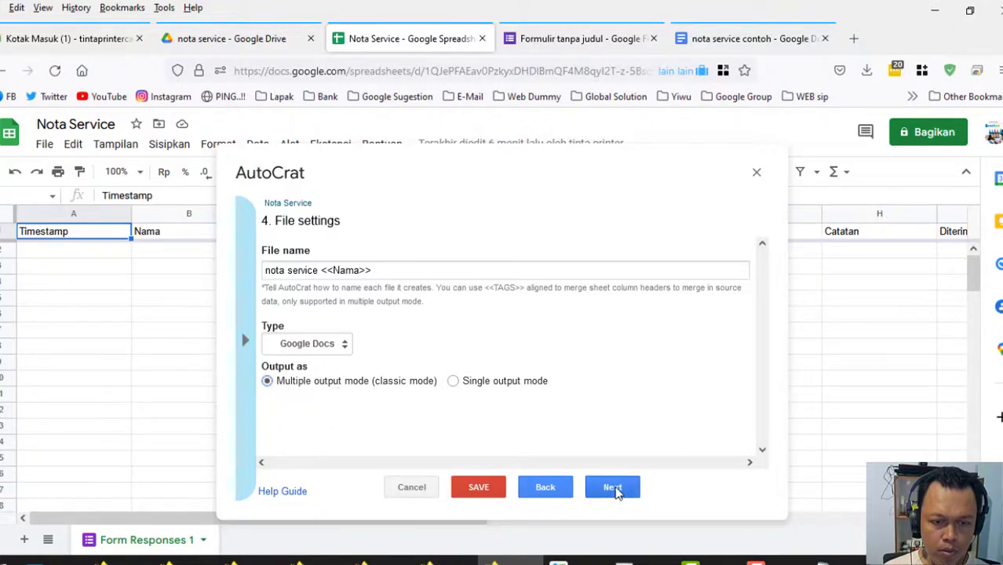
Keep the nota service destination folder and skip the merge-condition and sharing steps.
click(613, 488)
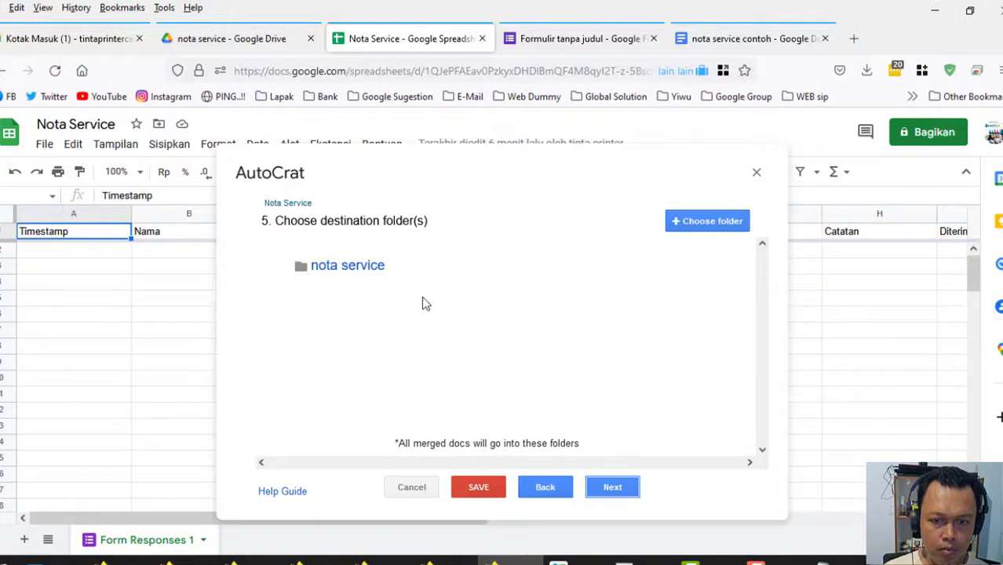
click(605, 494)
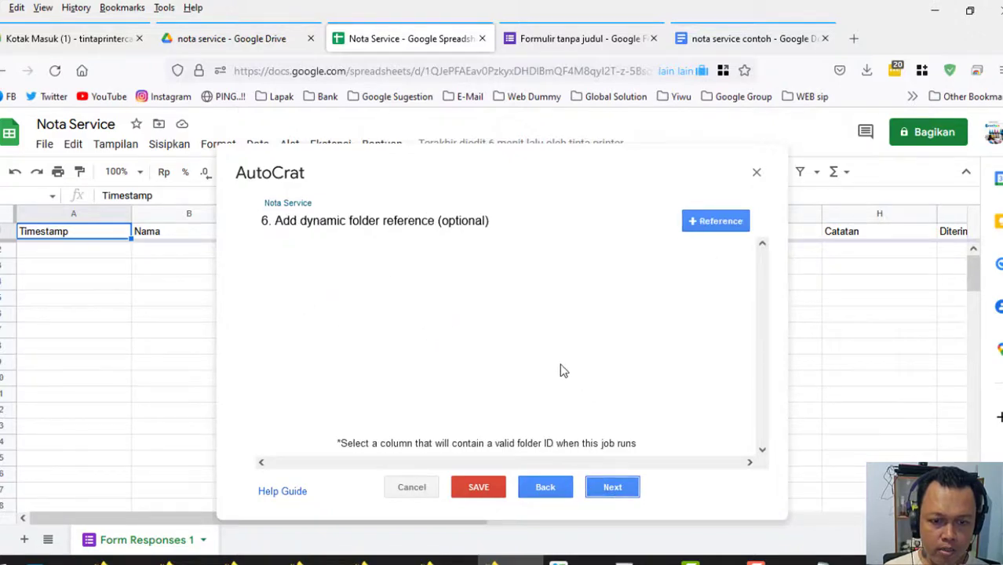
click(611, 492)
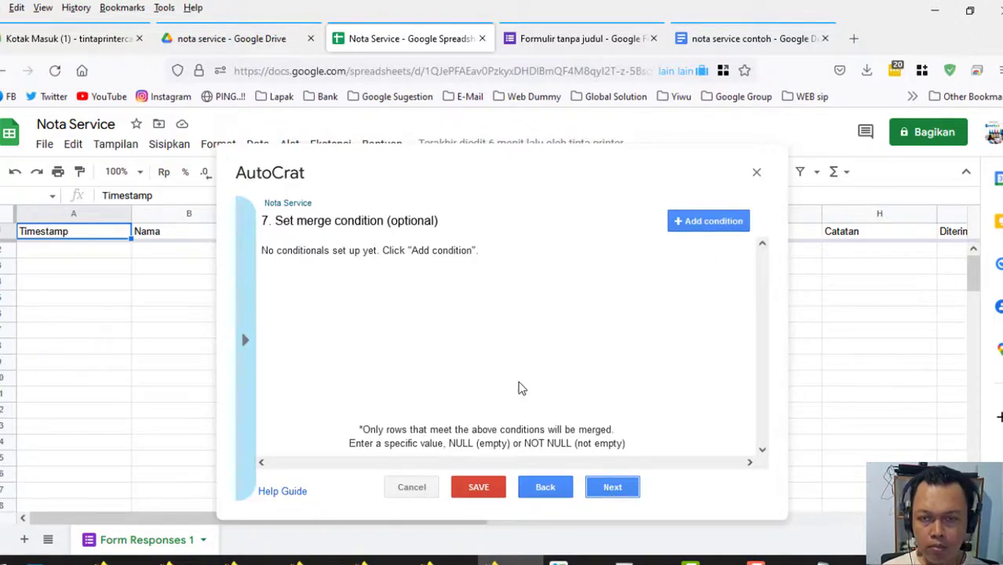
click(609, 488)
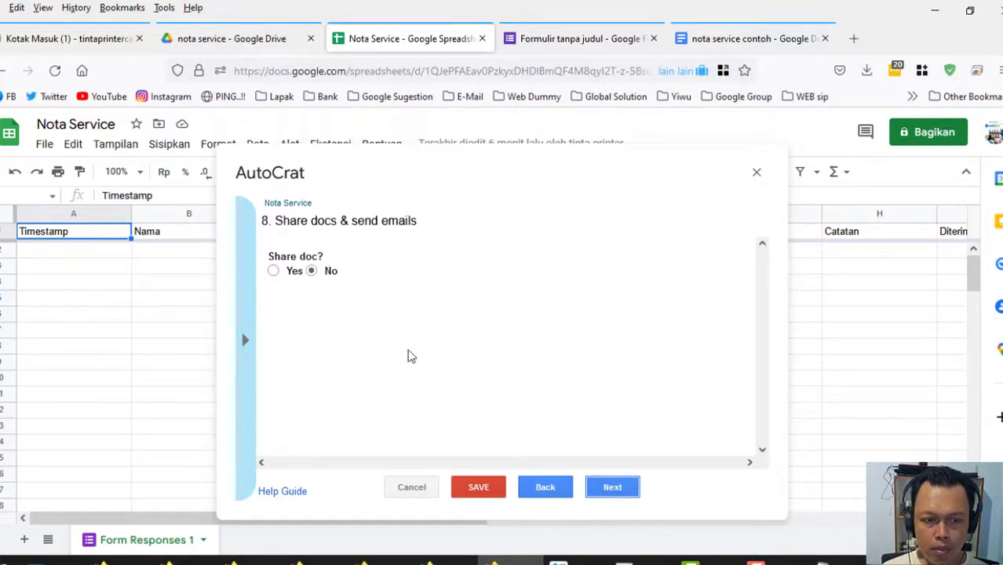
click(626, 489)
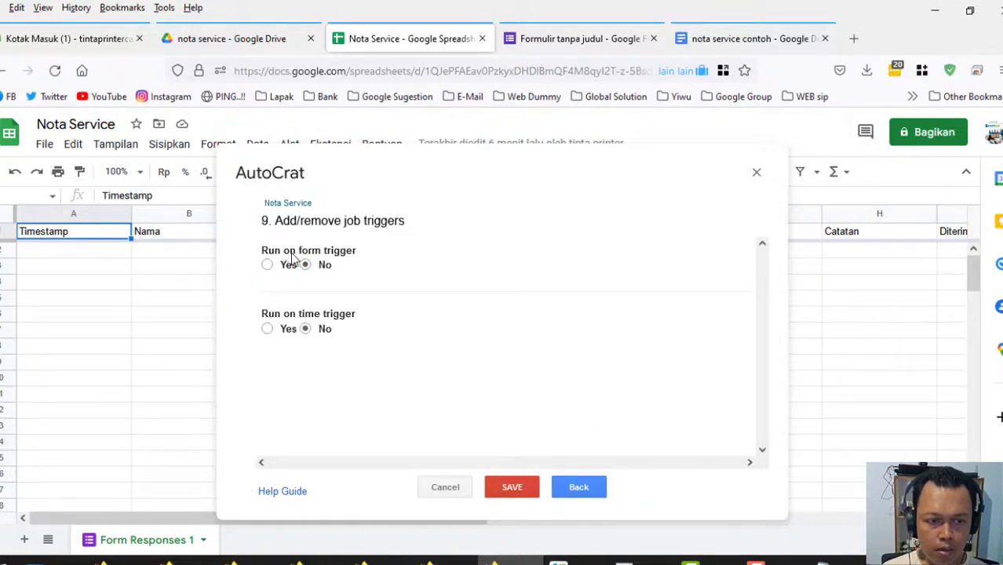
Turn on Run on form trigger, confirm it, and save the Nota Service job.
click(267, 264)
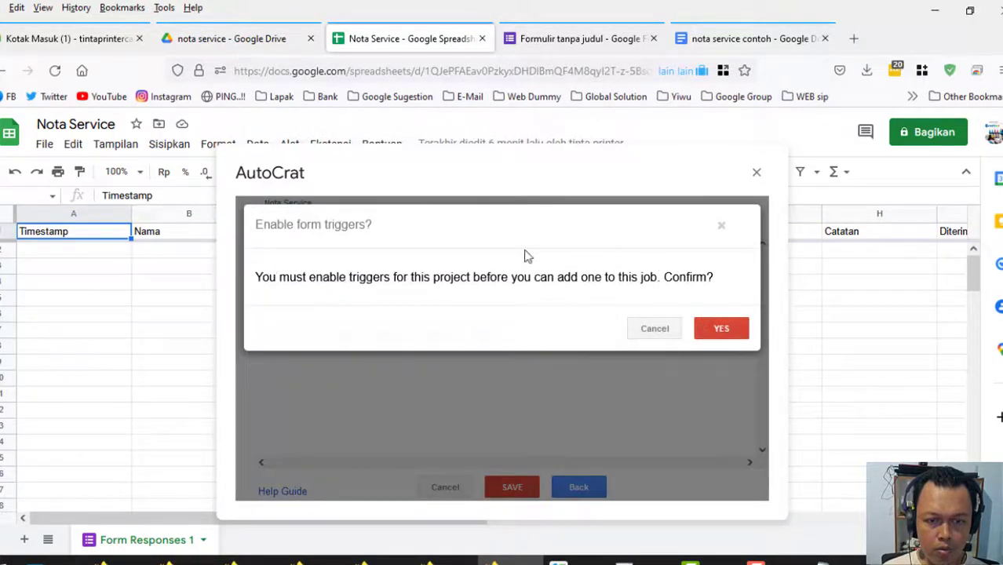
click(722, 330)
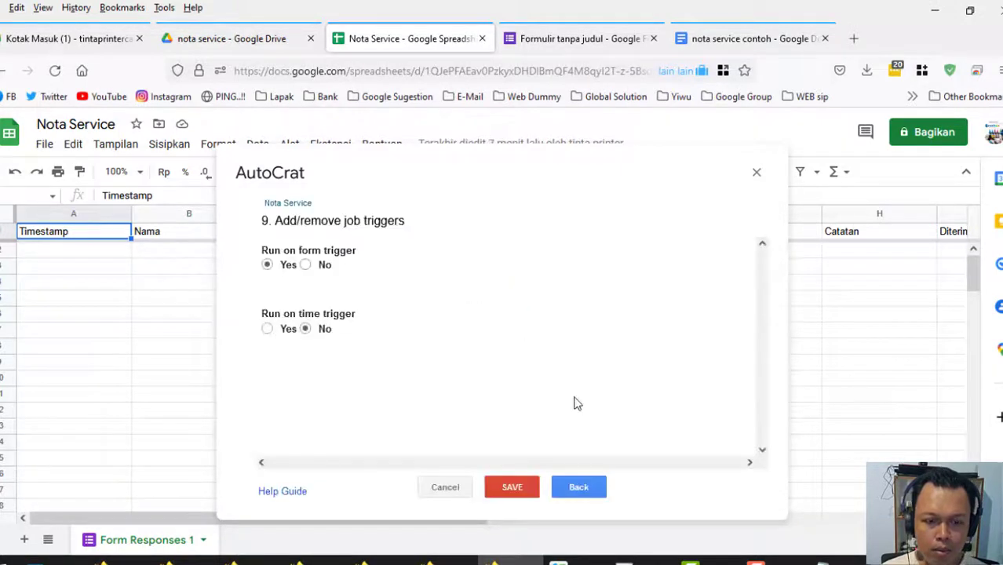
click(512, 487)
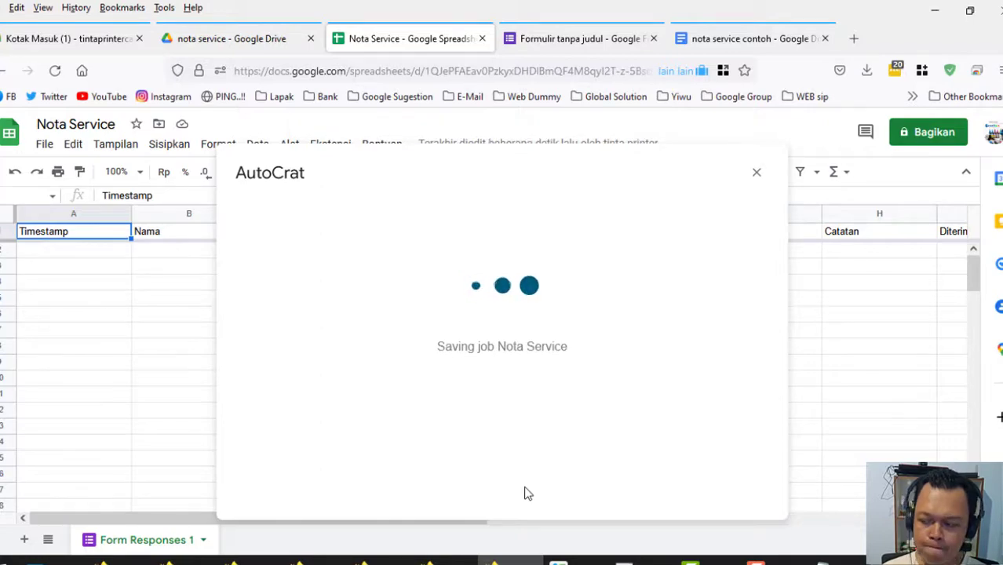
Close the AutoCrat job list and glance at the form's responses page before returning.
click(757, 174)
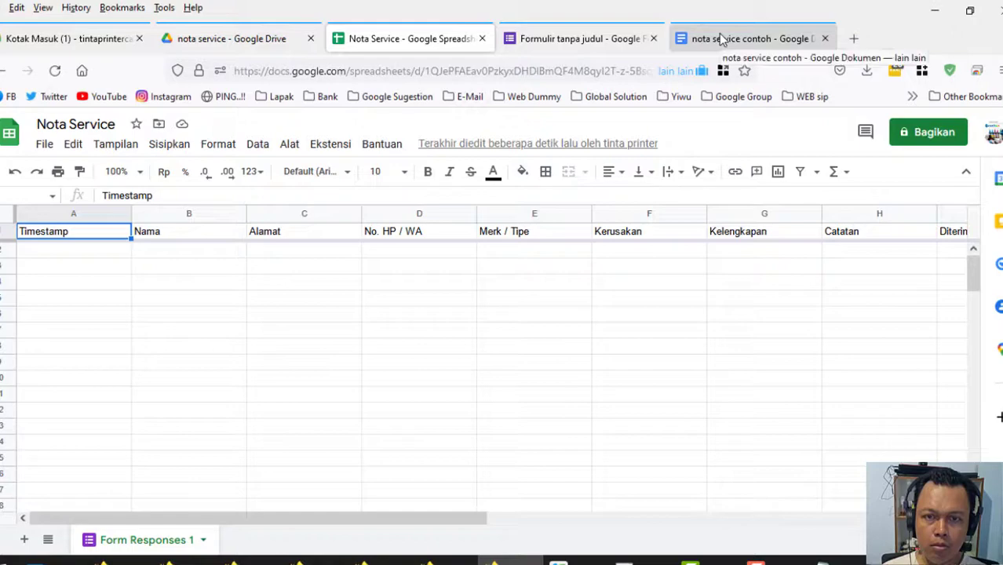
click(567, 42)
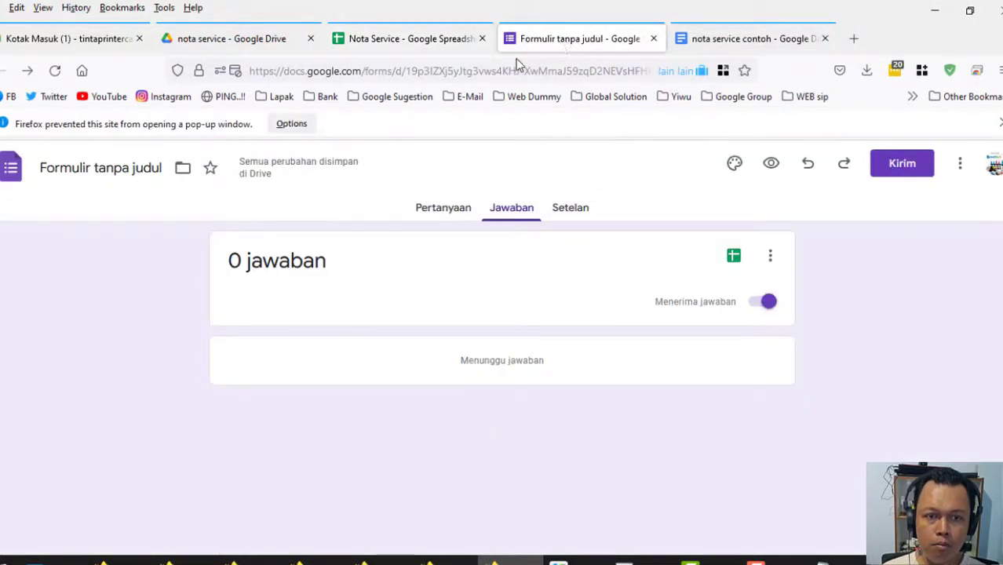
click(423, 41)
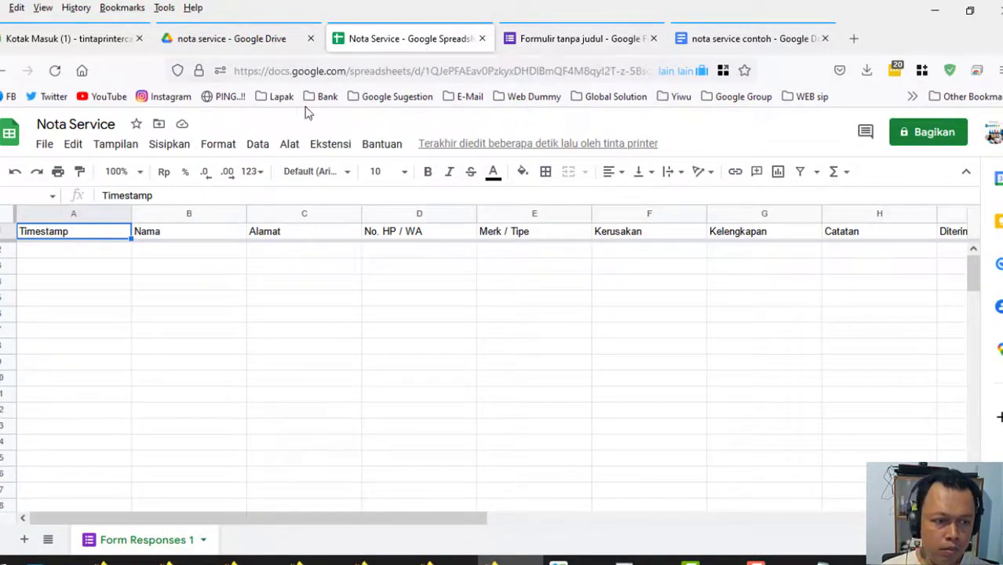
Narrow columns B through I to fit their headers, Nama through Diterima oleh.
drag(246, 213, 204, 213)
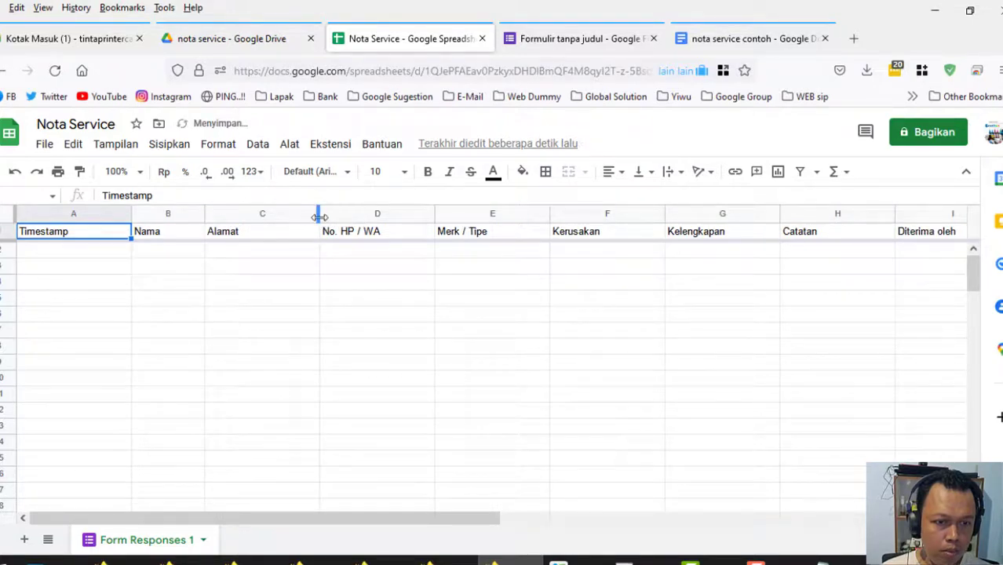
drag(319, 215, 291, 215)
drag(406, 217, 373, 215)
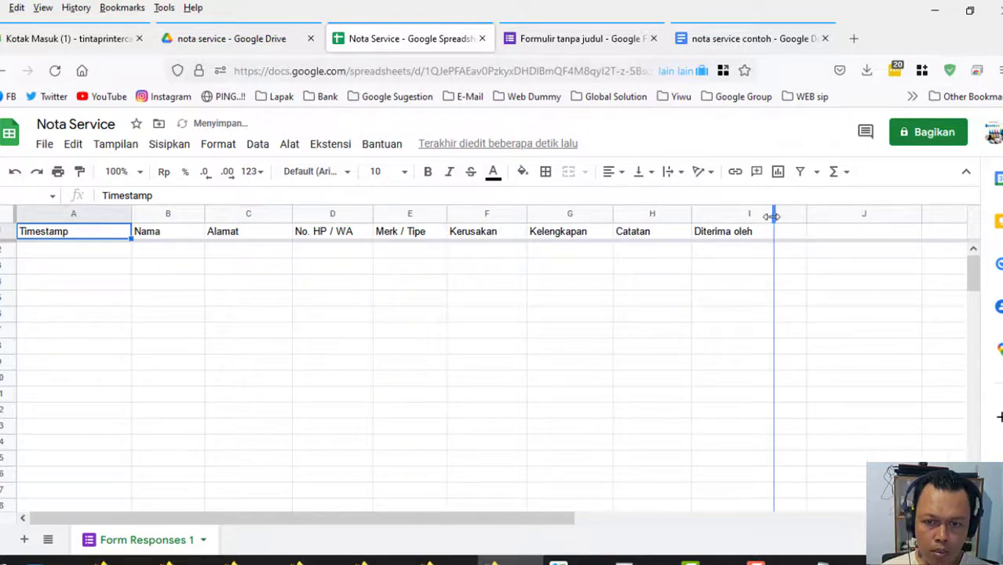
drag(772, 217, 772, 216)
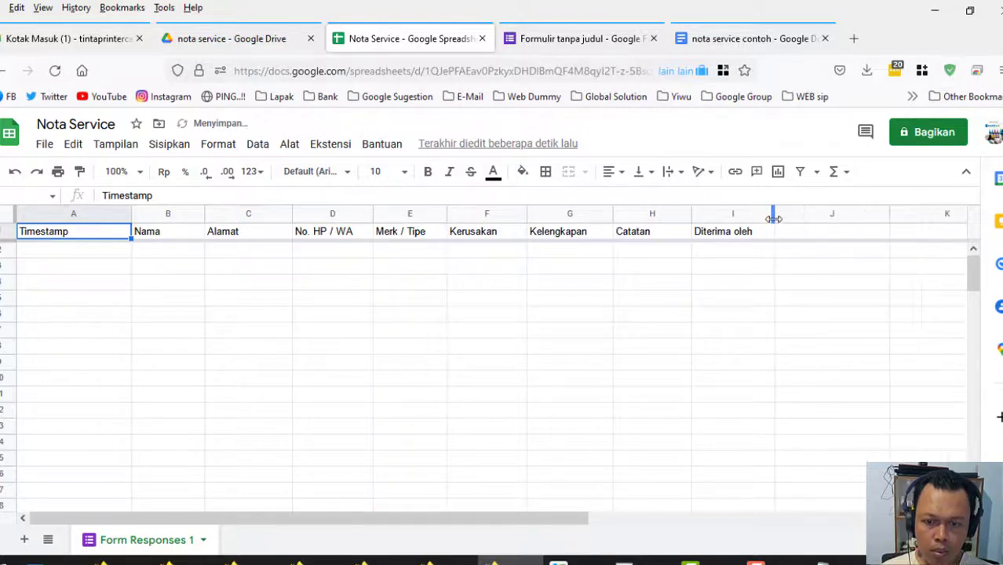
click(833, 560)
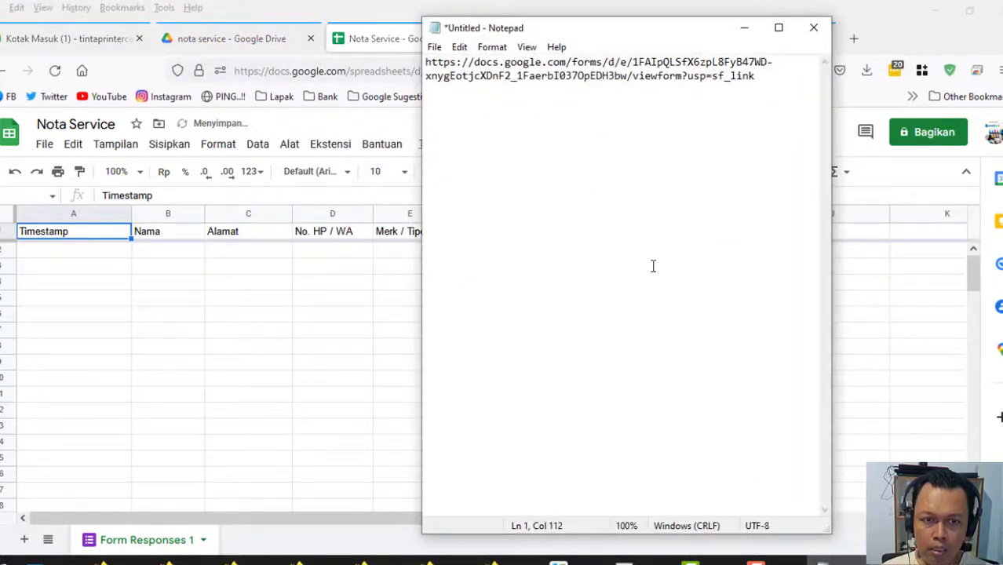
Copy the whole Nota Service form link from Notepad, then minimize Notepad.
click(742, 30)
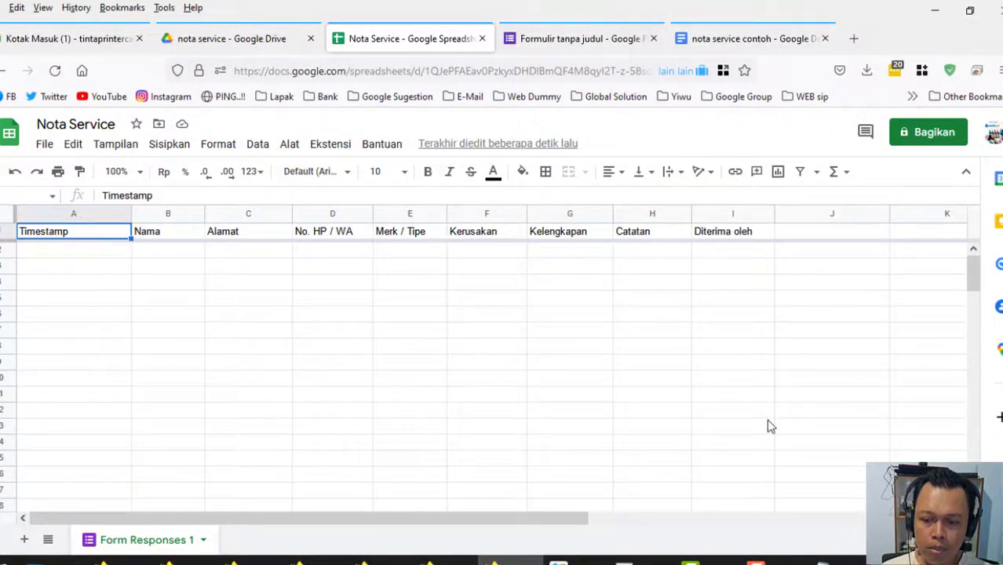
click(833, 560)
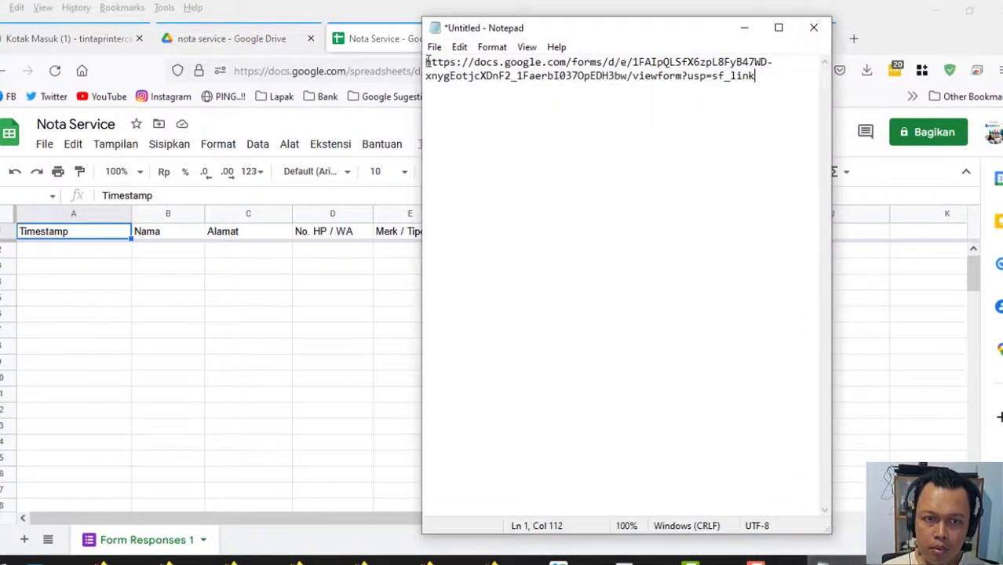
drag(428, 63, 755, 77)
right_click(739, 76)
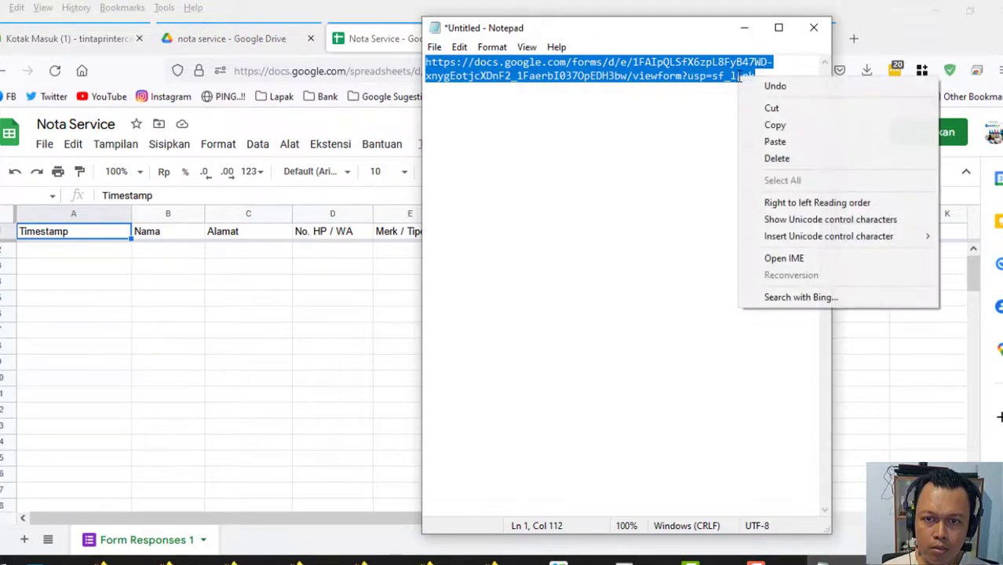
click(773, 125)
click(744, 28)
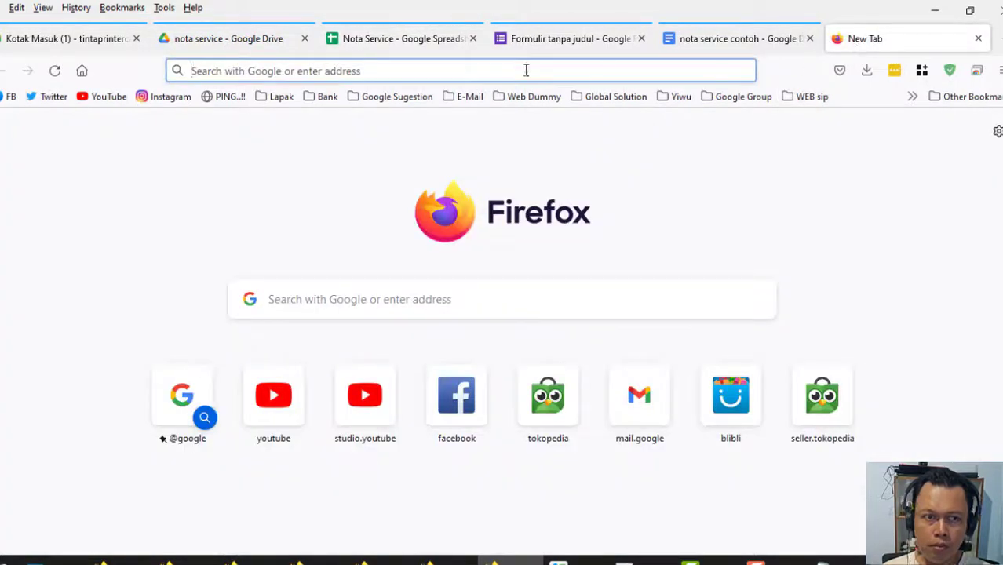
Paste the copied form link into the new tab's address bar and load it.
right_click(468, 73)
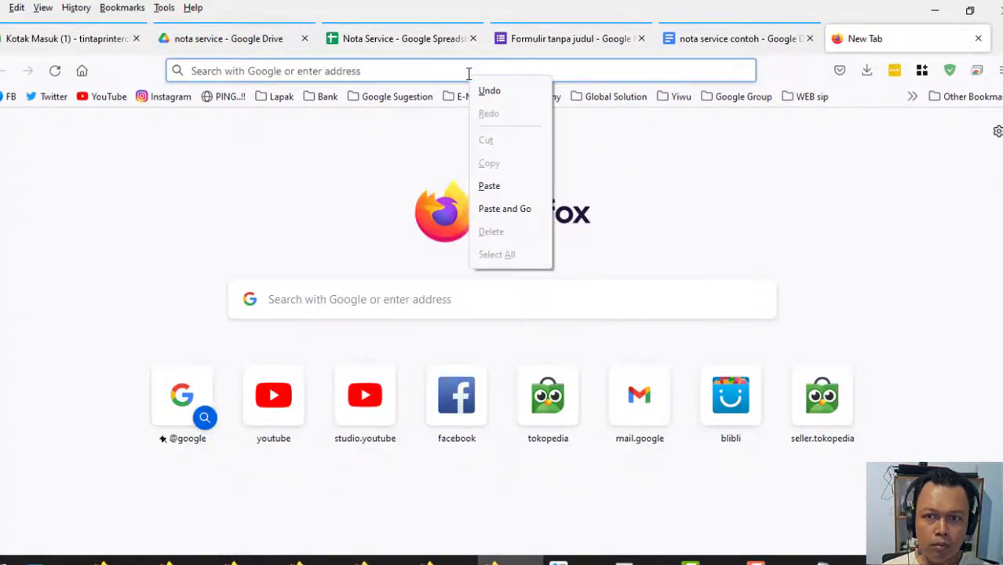
click(501, 210)
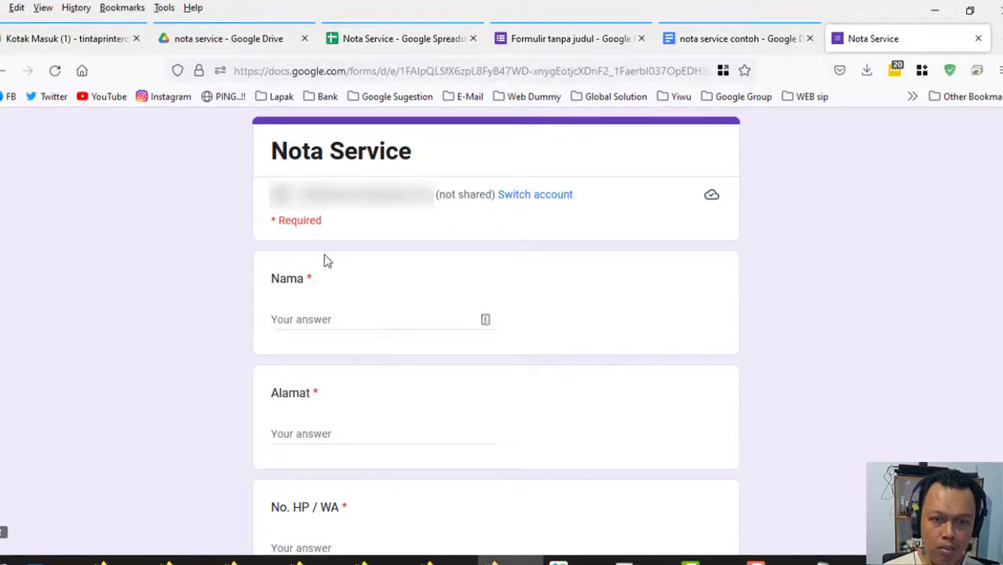
Check the Gmail inbox's autoCrat access notice, then go back to the Nota Service form.
click(76, 47)
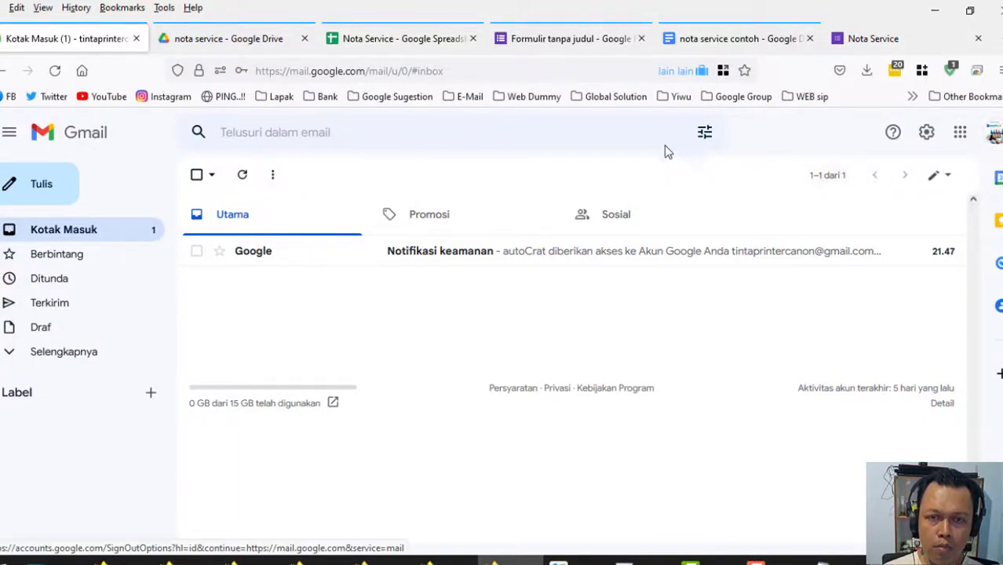
click(881, 47)
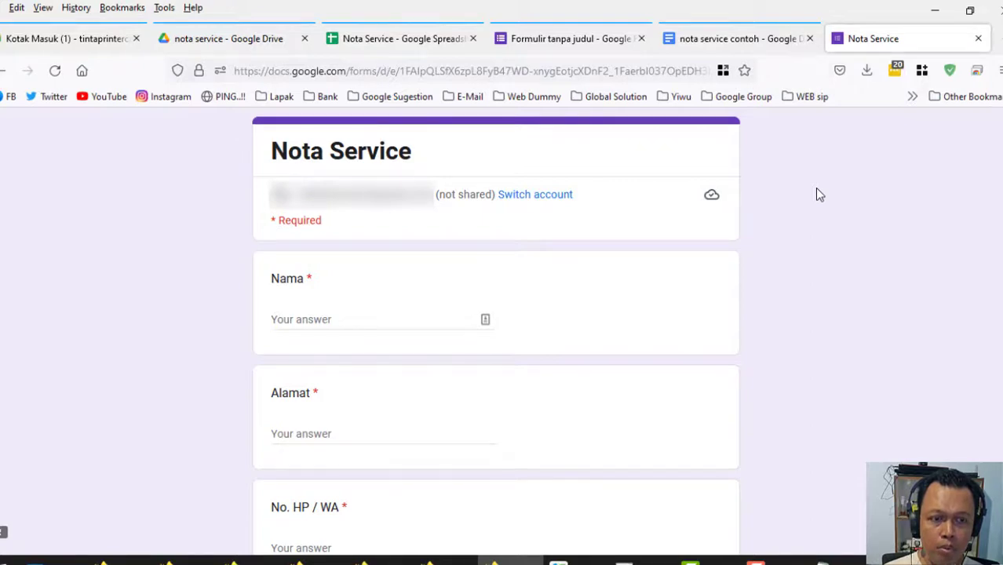
Fill in the customer's name, address and phone number, correcting the invalid phone entry.
click(336, 320)
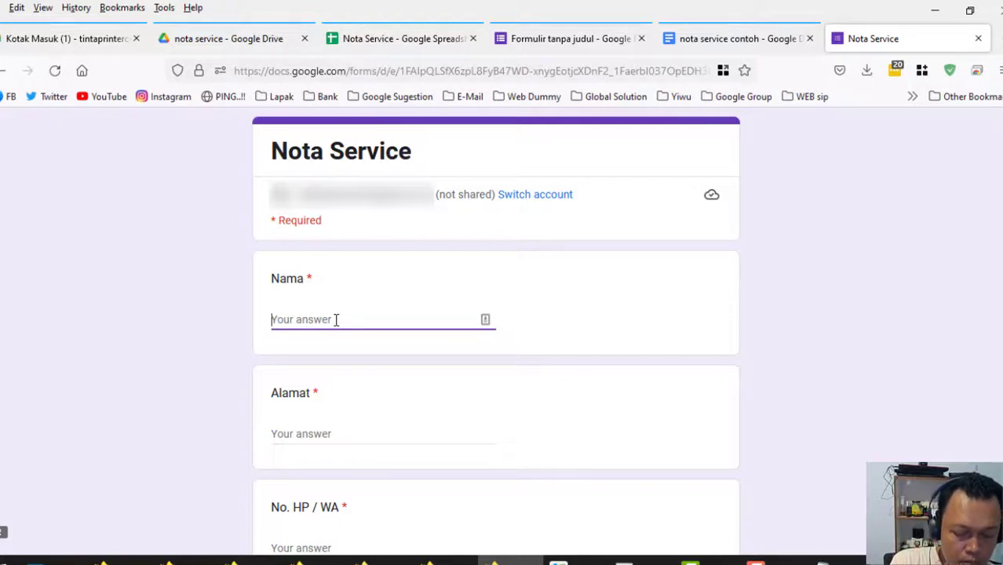
text(ba)
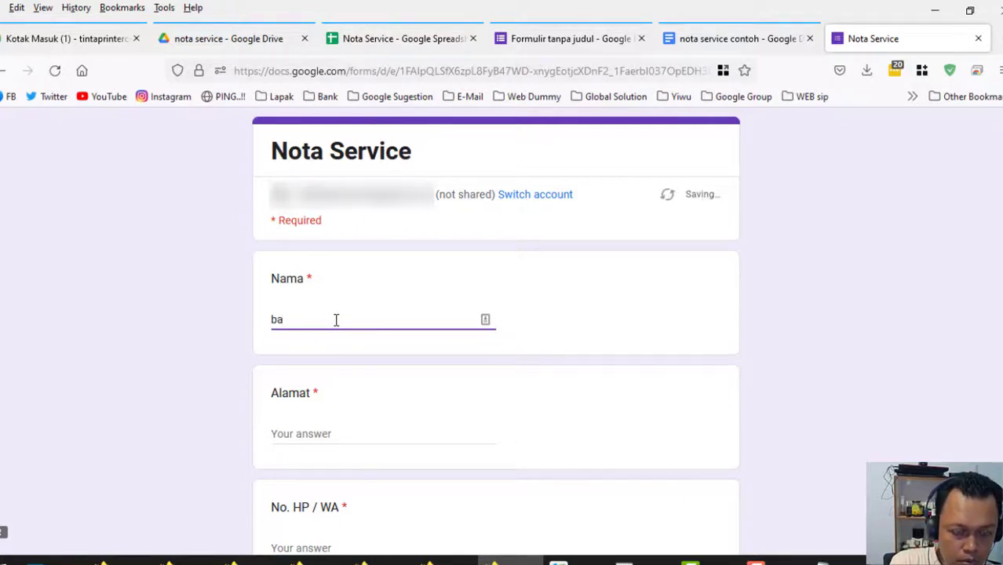
text(mbang)
click(286, 432)
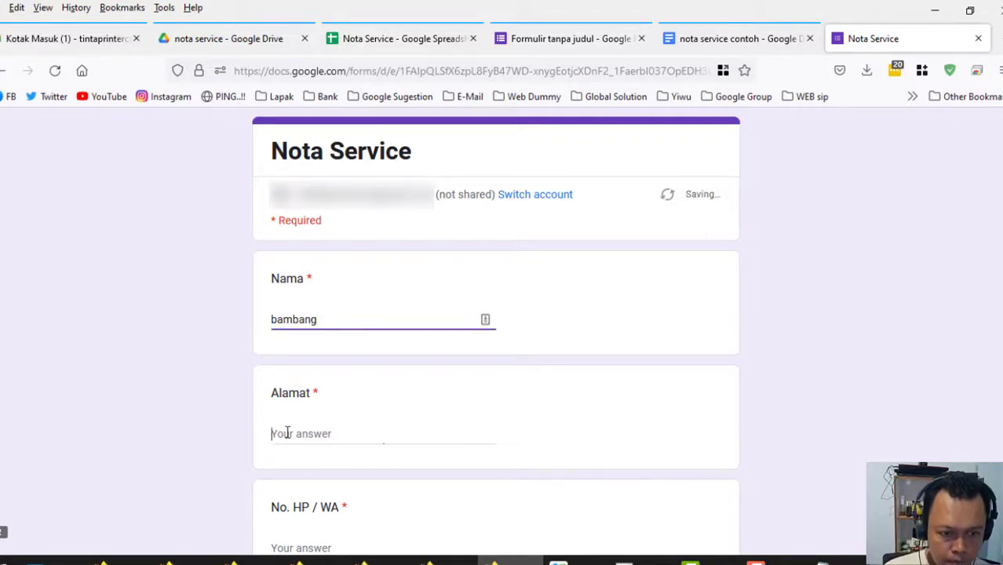
text(n)
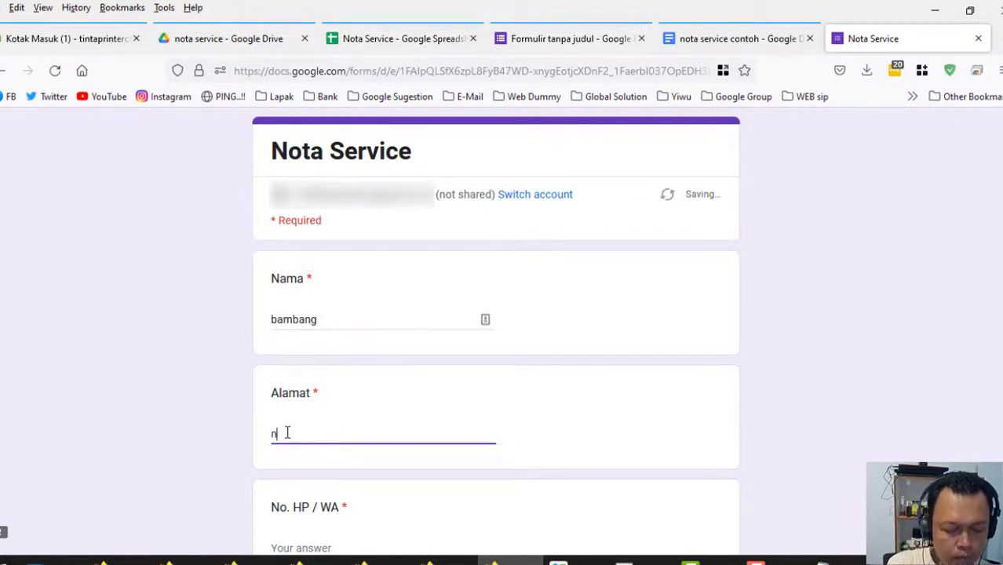
text(gantru)
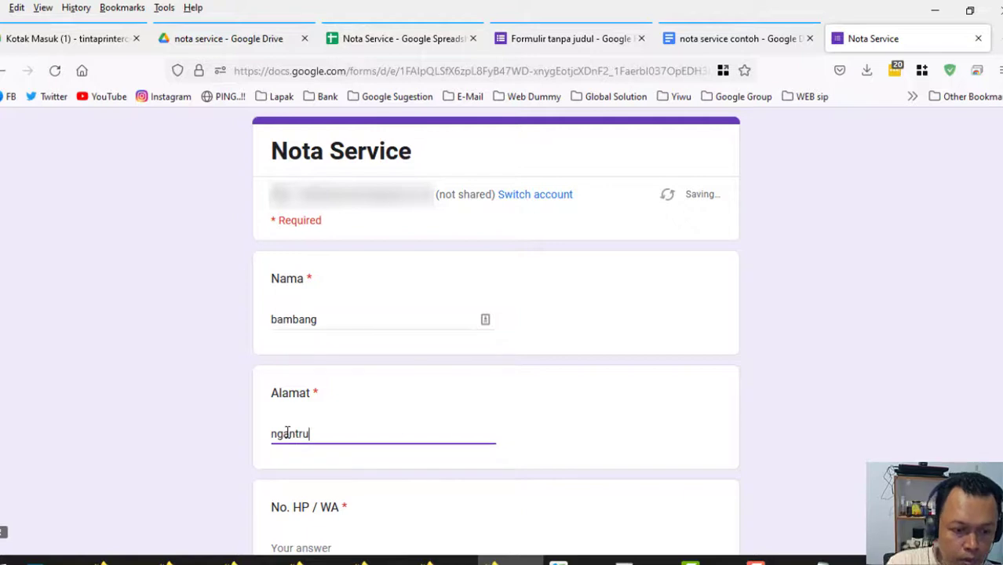
scroll(430, 399, down, 2)
click(341, 393)
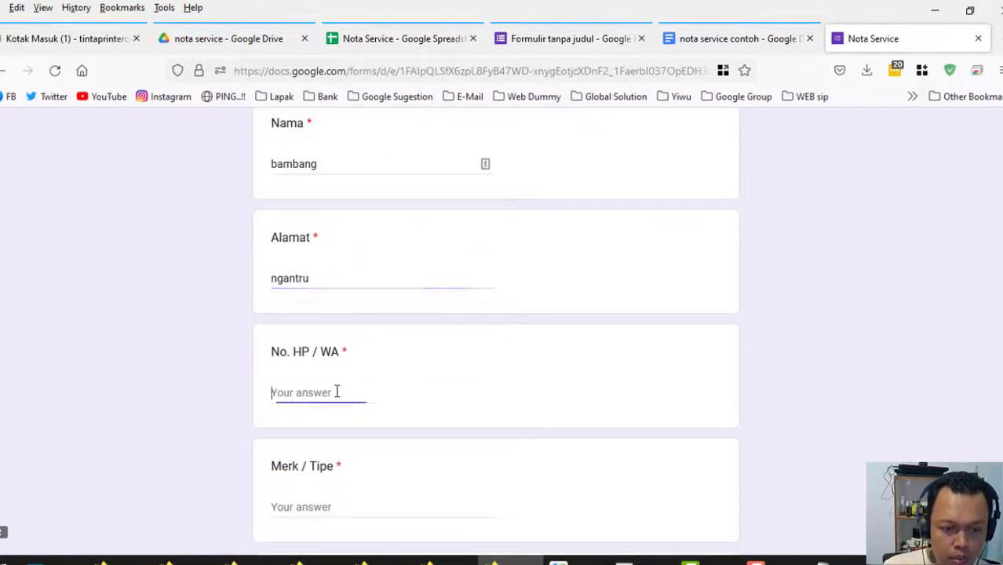
text(099)
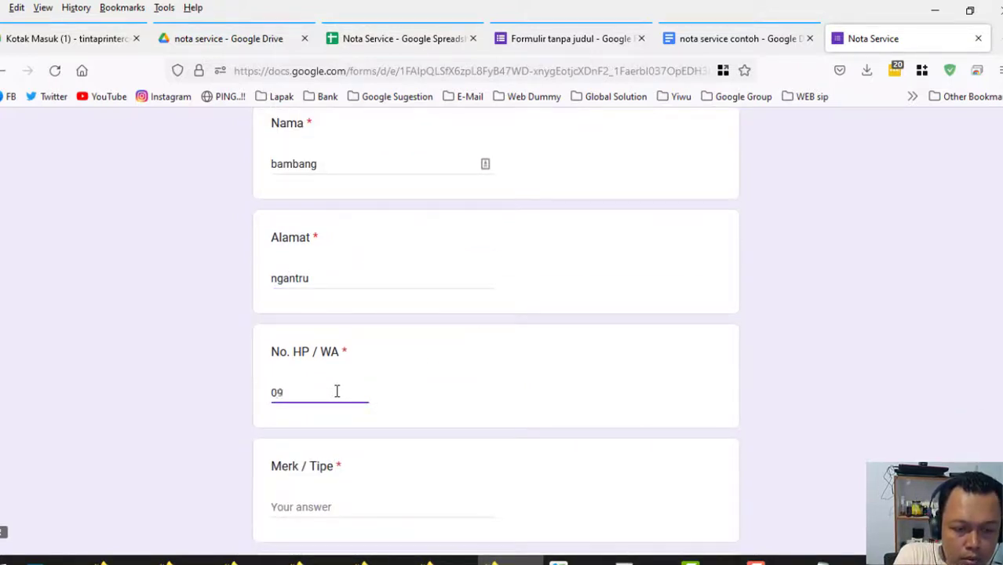
key(BackSpace)
key(BackSpace)
key(BackSpace)
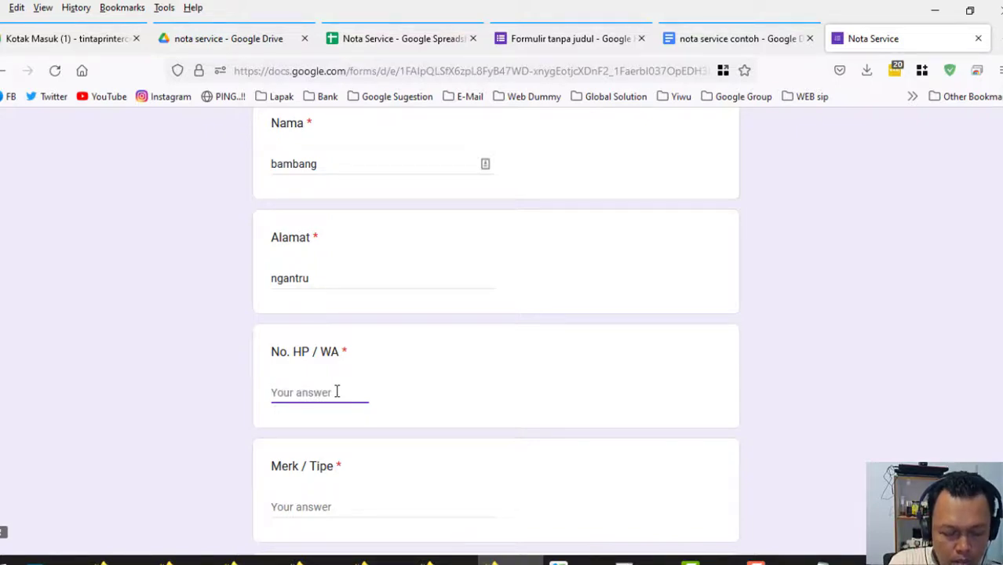
text(sddfr)
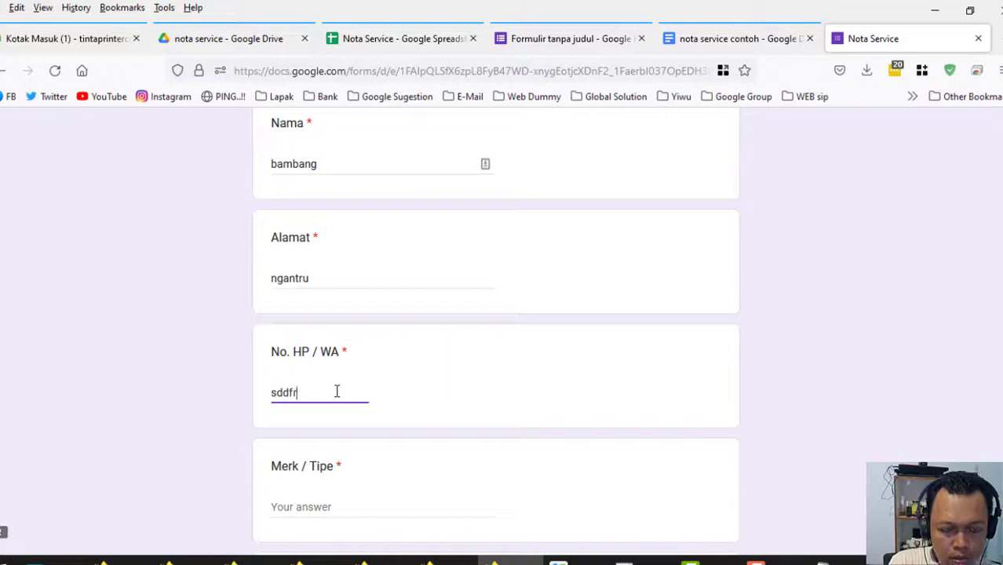
text(s)
click(327, 508)
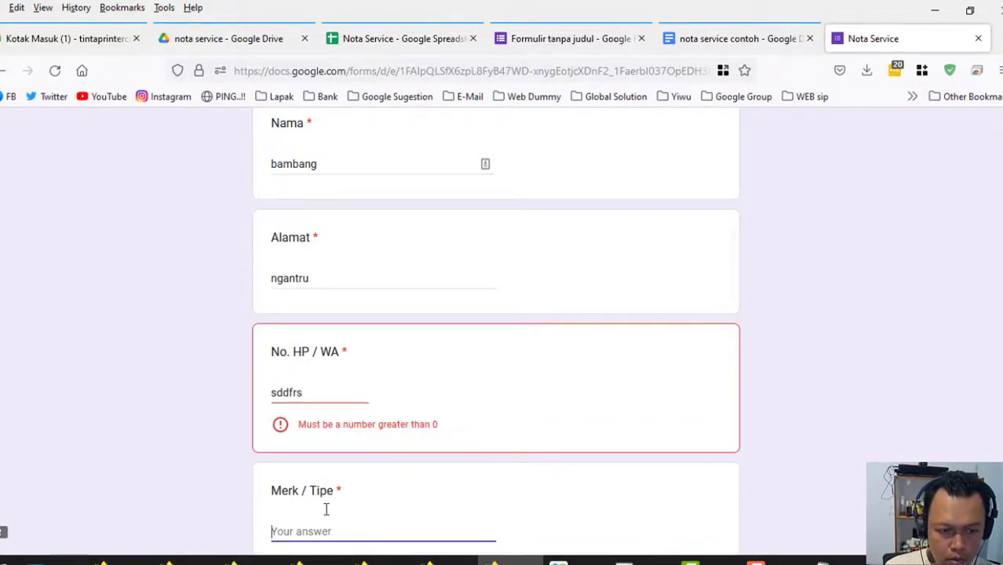
drag(316, 395, 264, 393)
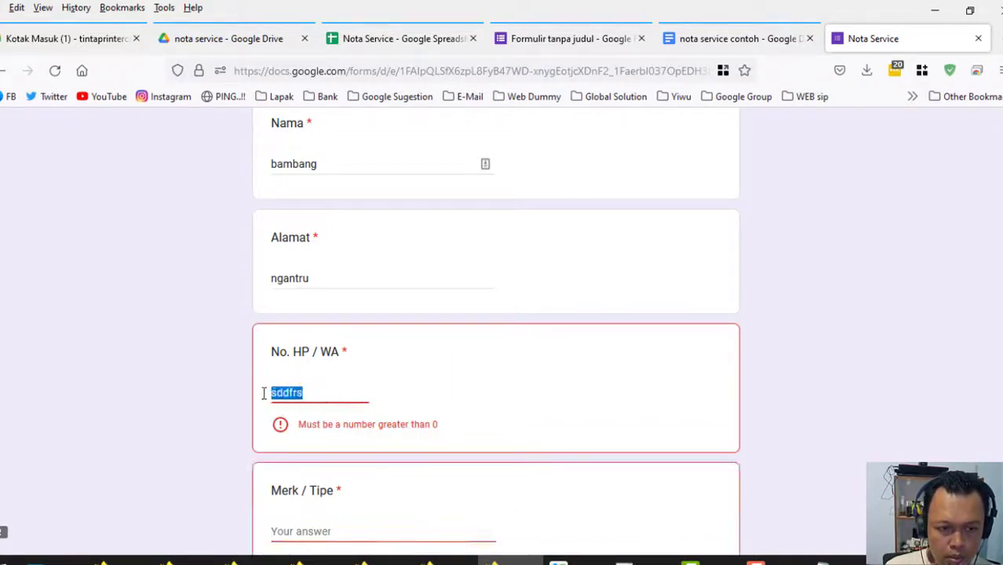
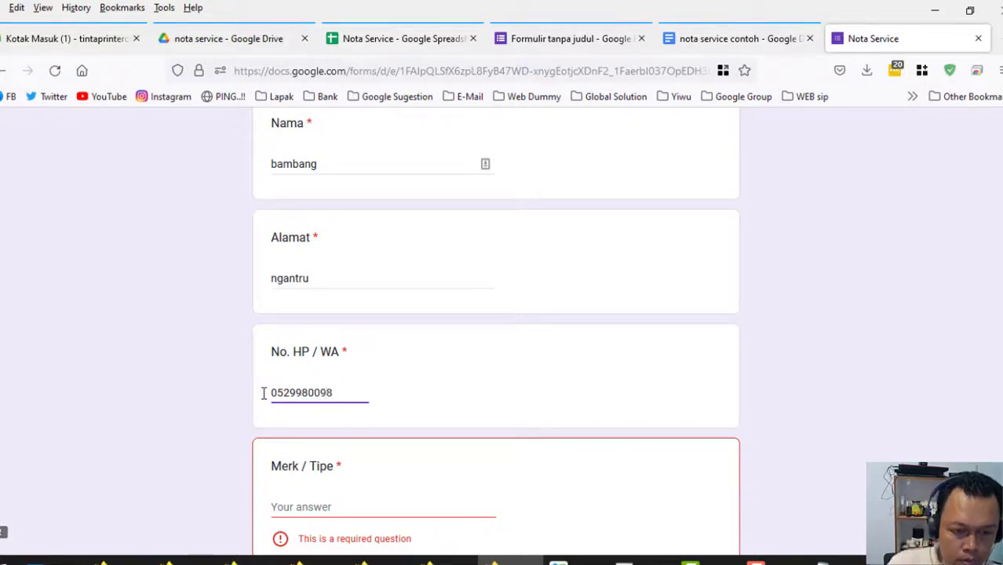
Enter Merk / Tipe Epson L3210, choose Blinking, fill the receiver's name, submit, then view the sheet.
scroll(157, 443, down, 3)
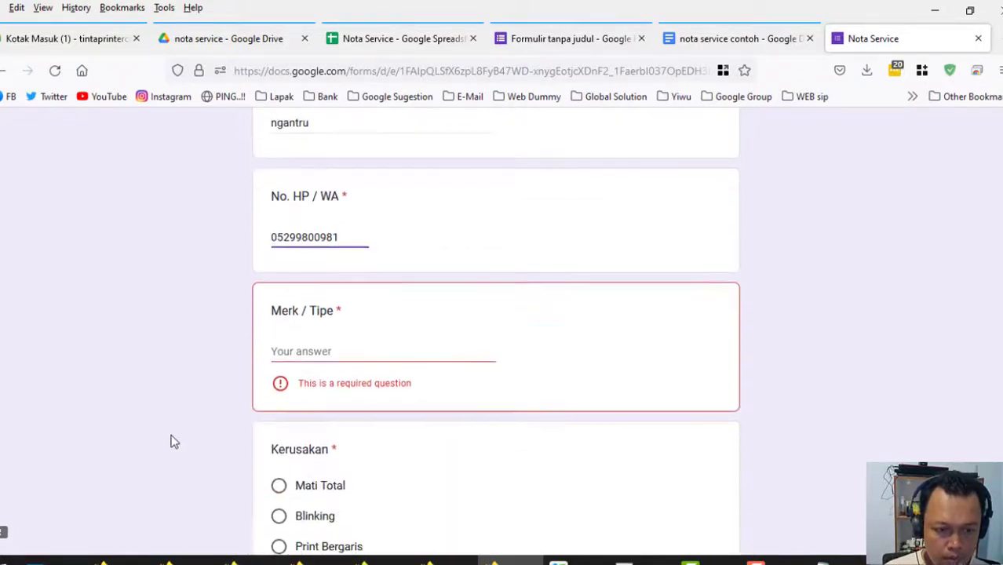
click(304, 353)
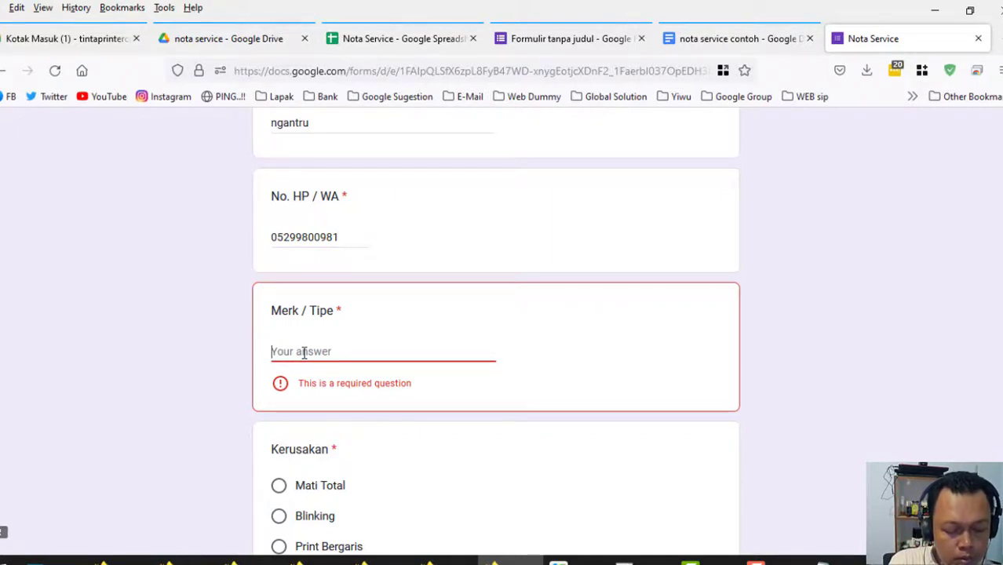
text(Epson)
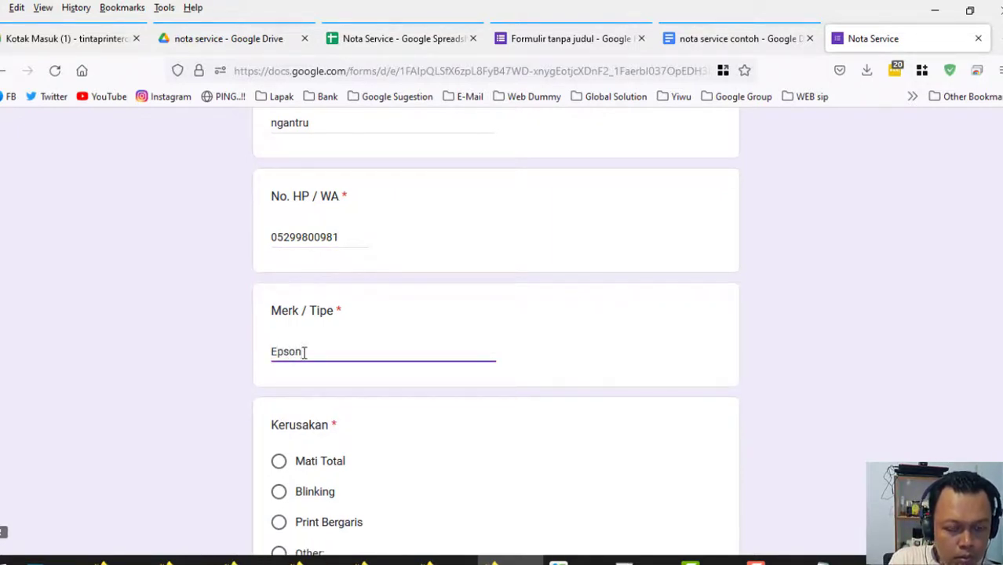
text( L3210)
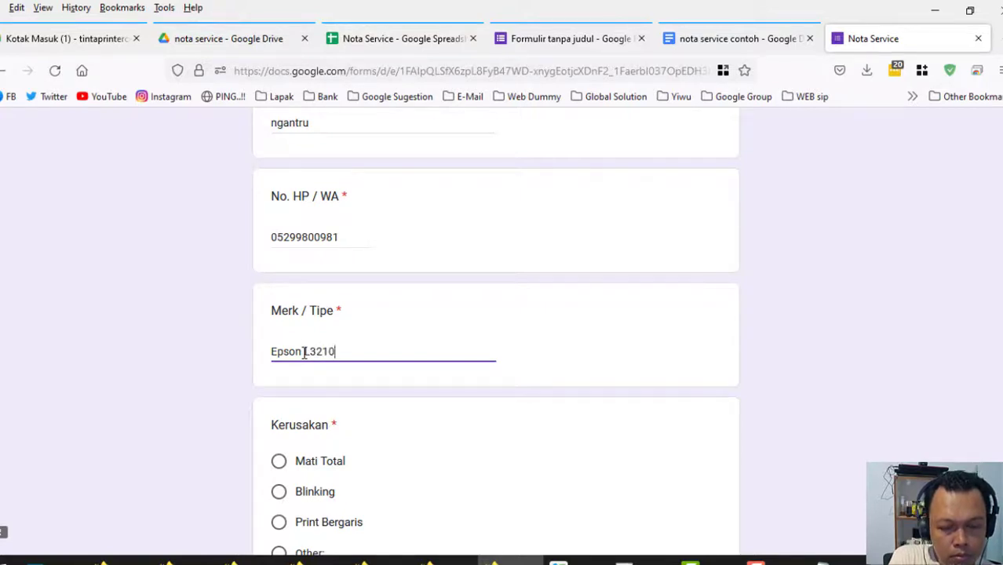
scroll(208, 417, down, 2)
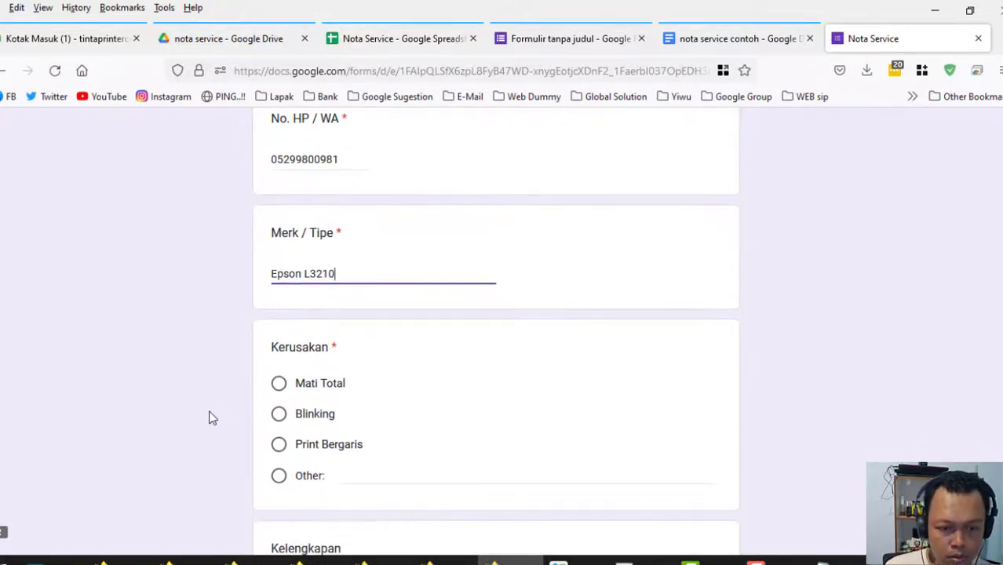
click(280, 420)
scroll(161, 422, down, 7)
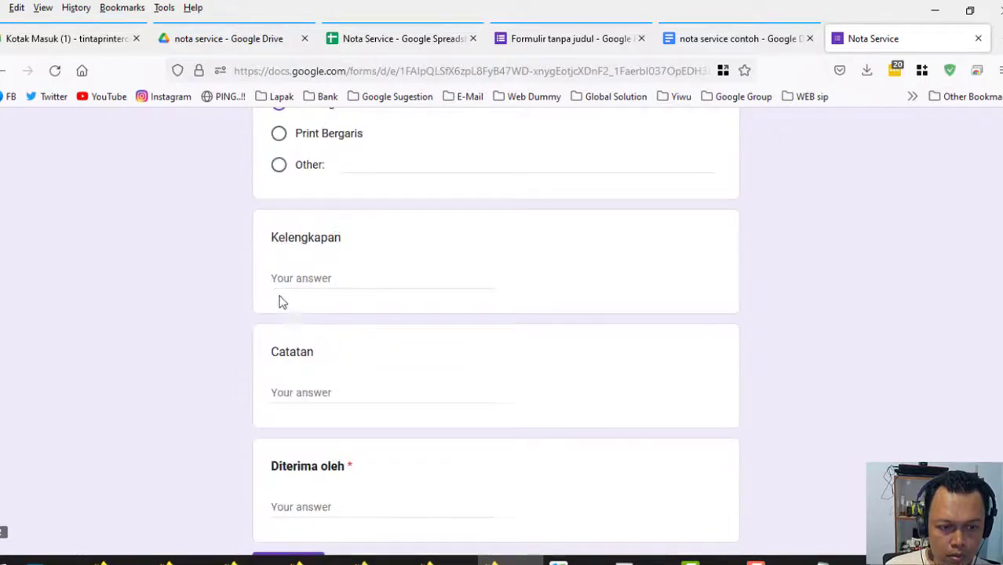
click(279, 287)
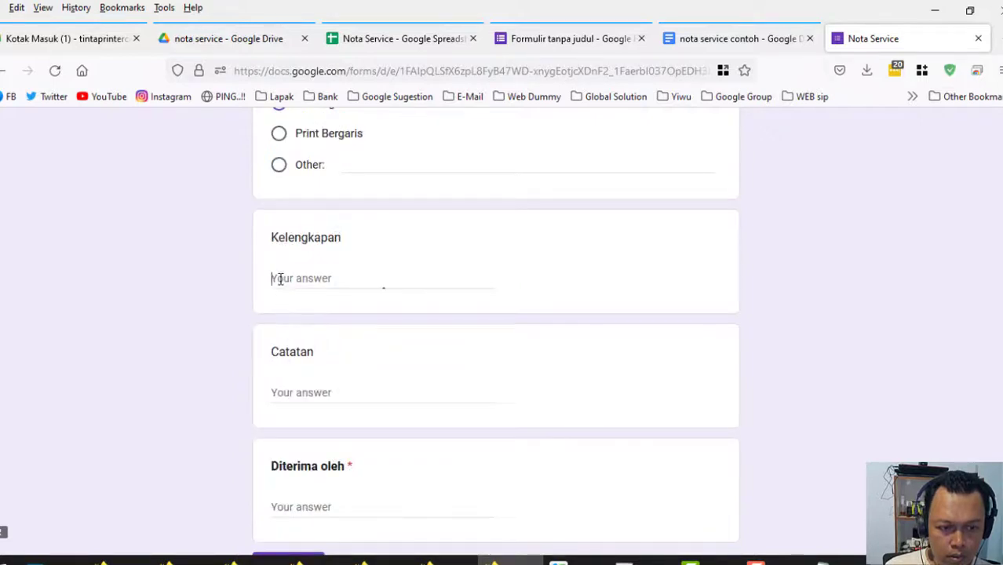
click(280, 393)
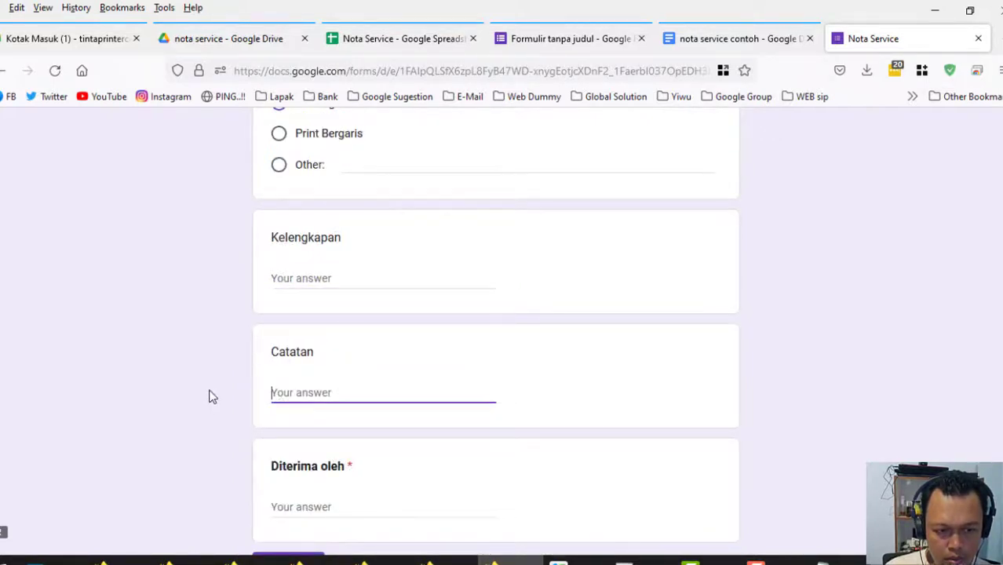
scroll(208, 397, down, 3)
click(275, 373)
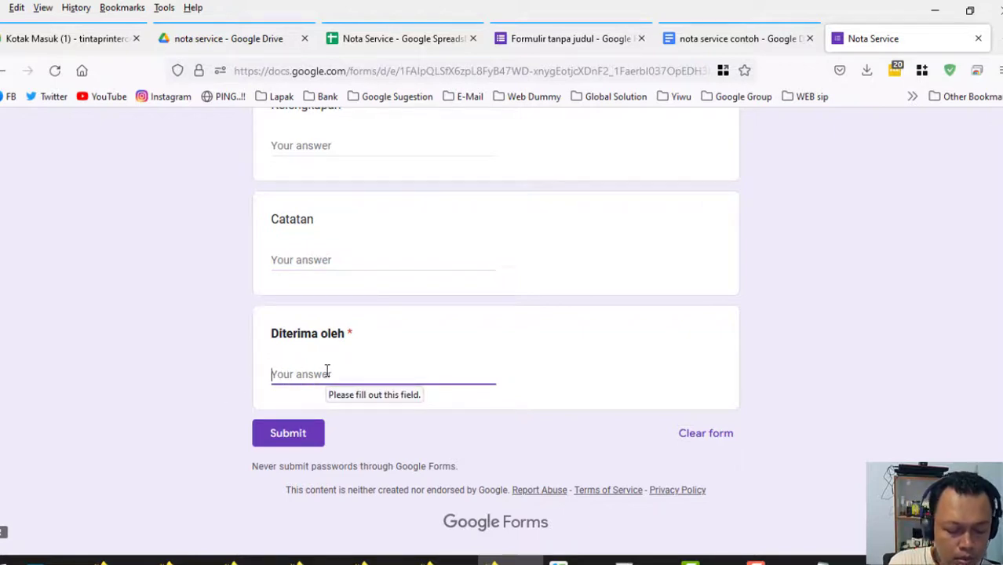
text(Bu)
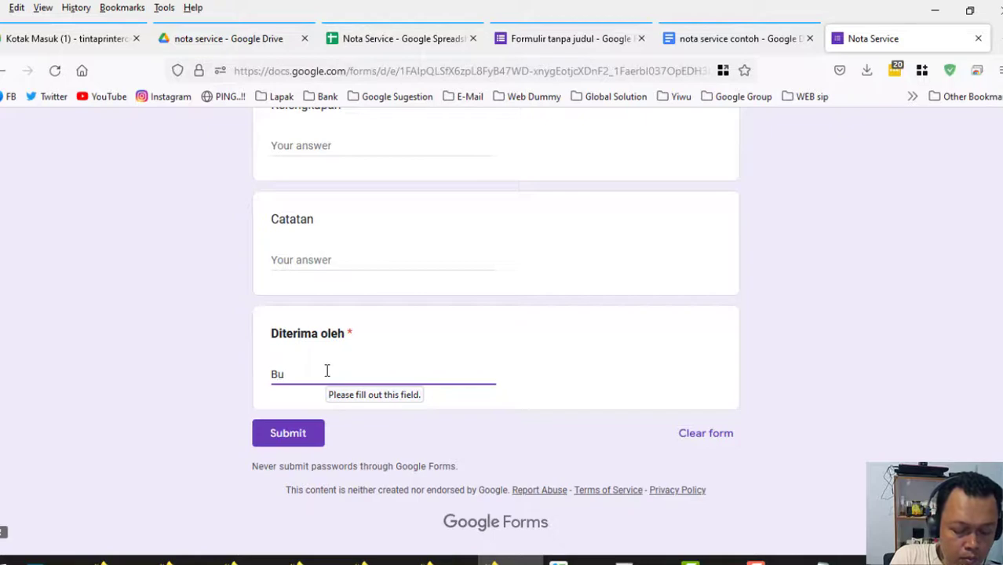
text(di)
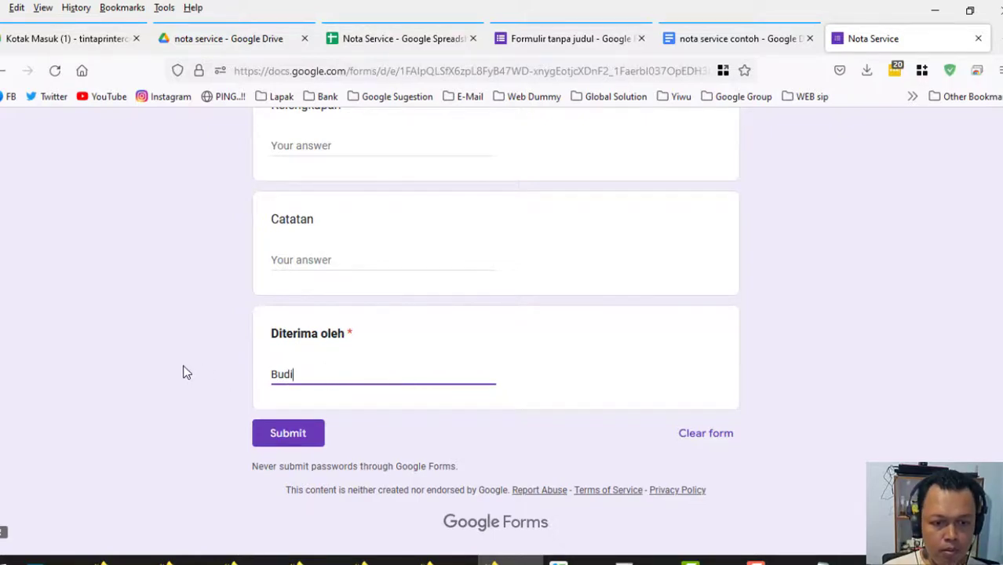
click(284, 439)
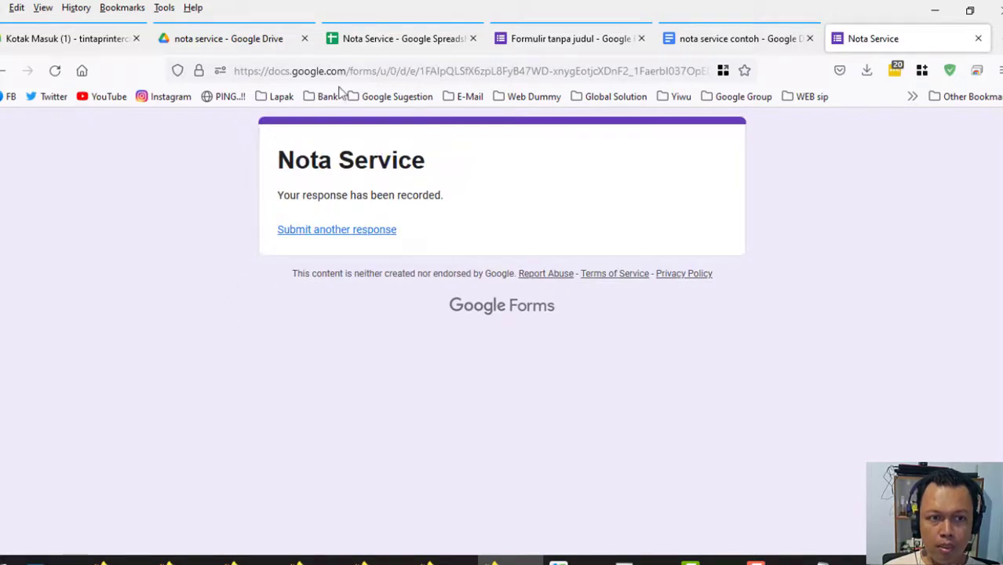
click(376, 46)
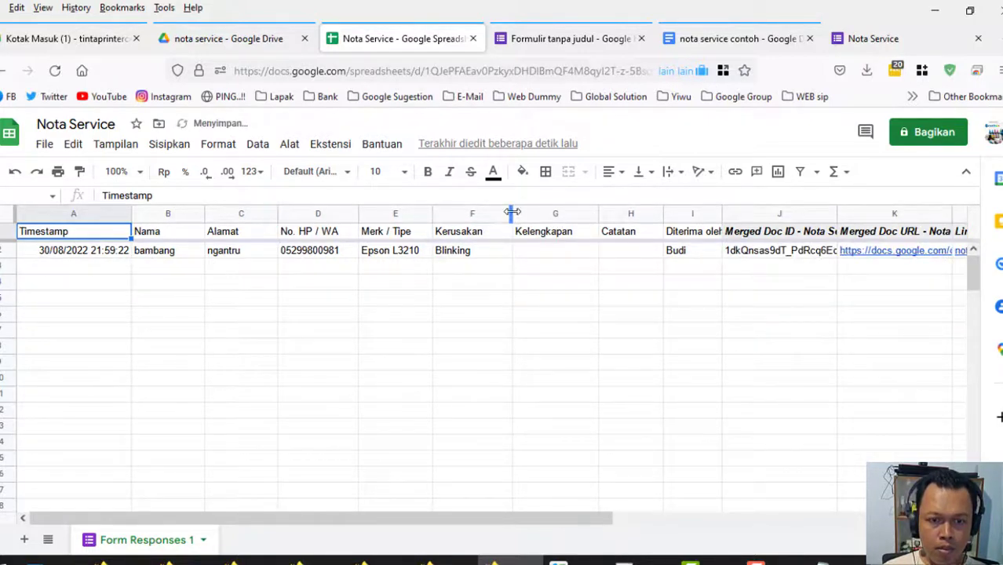
Narrow the Kerusakan column slightly and copy the form link from the note.
drag(512, 215, 507, 226)
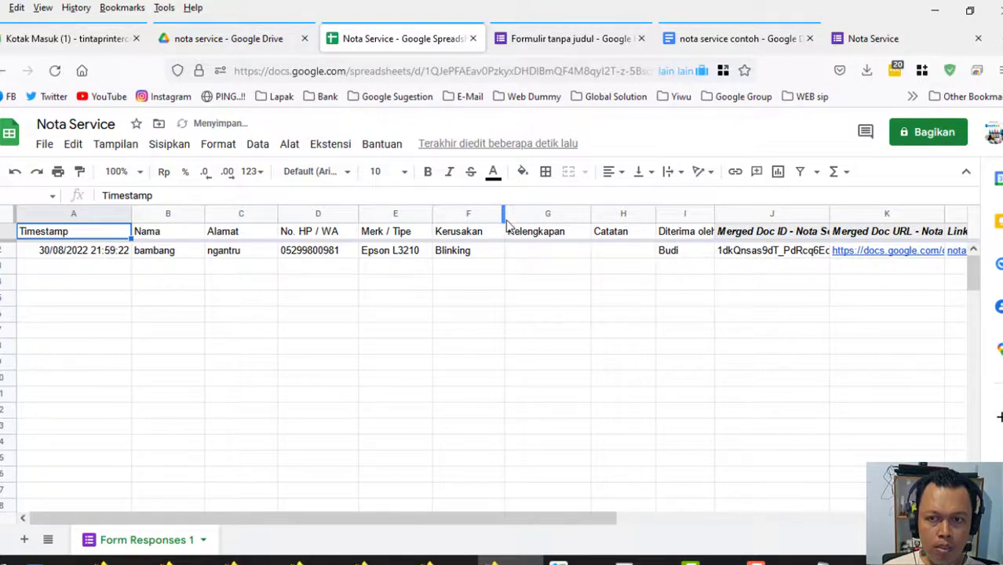
click(822, 561)
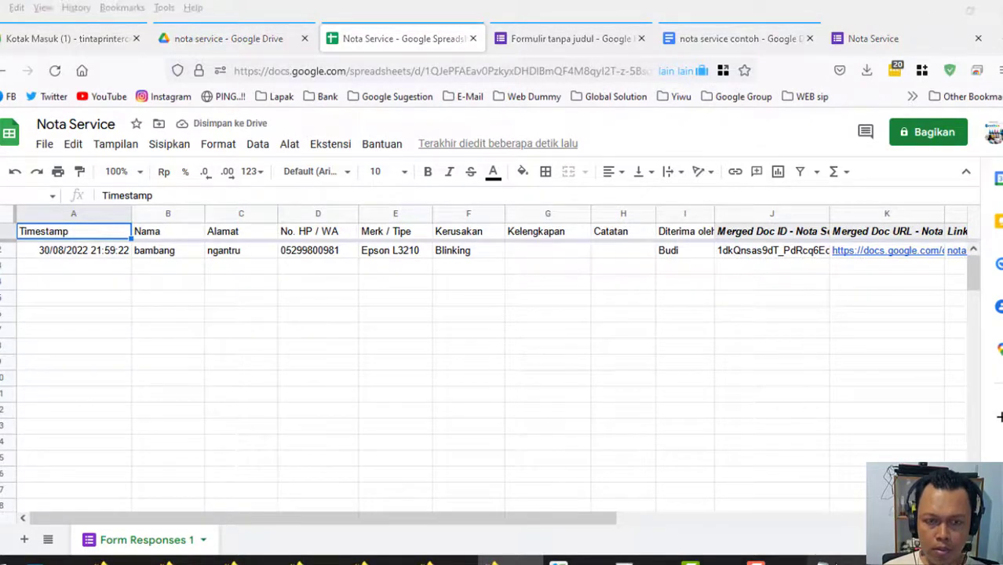
right_click(463, 62)
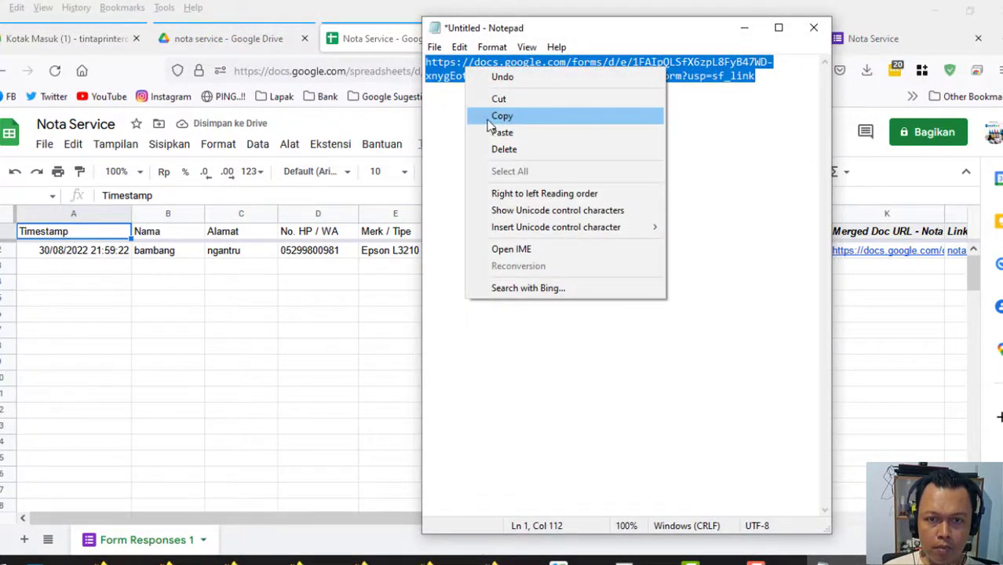
click(488, 118)
click(742, 31)
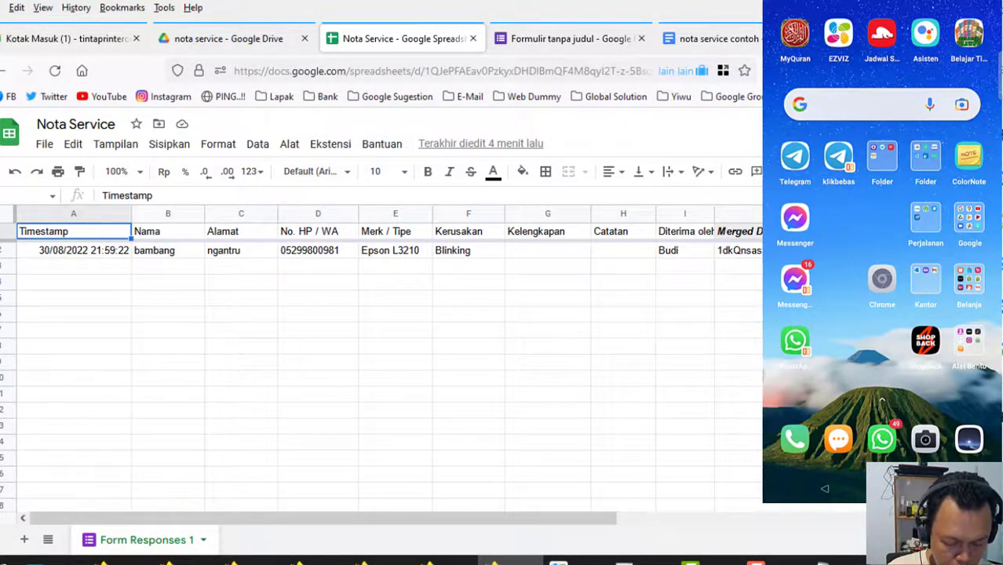
Load the Nota Service form in the phone's Chrome by pasting the copied link.
click(882, 280)
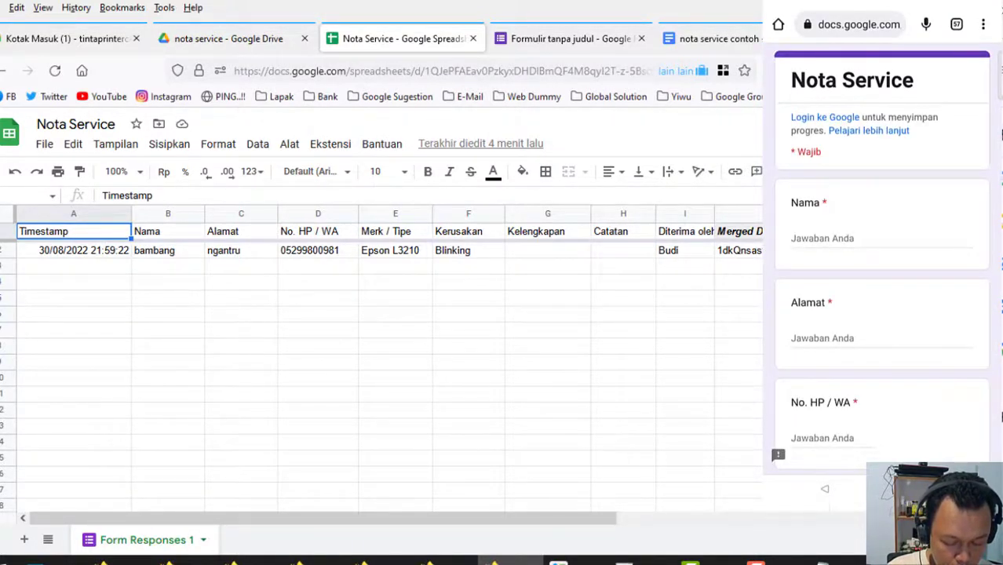
click(858, 25)
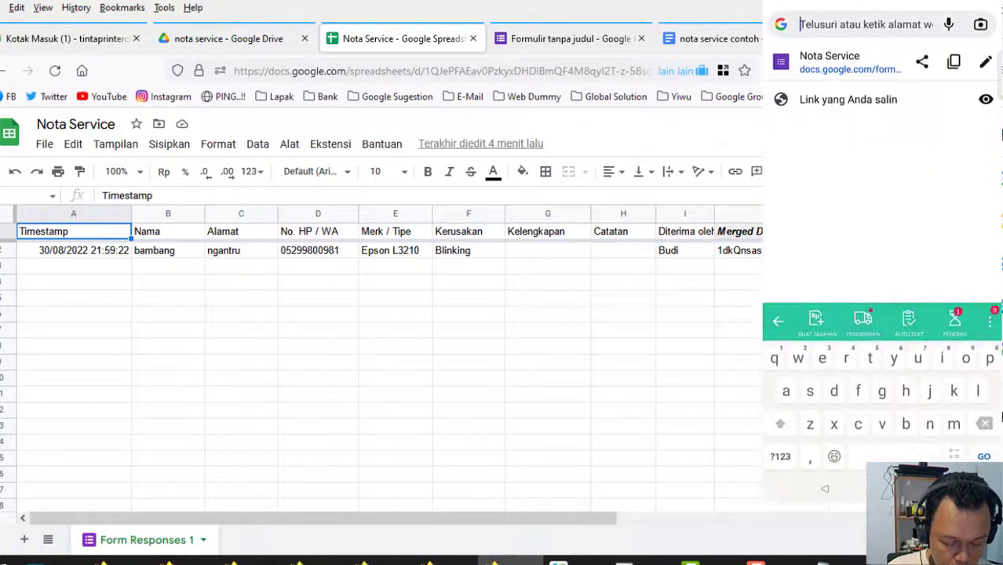
click(863, 26)
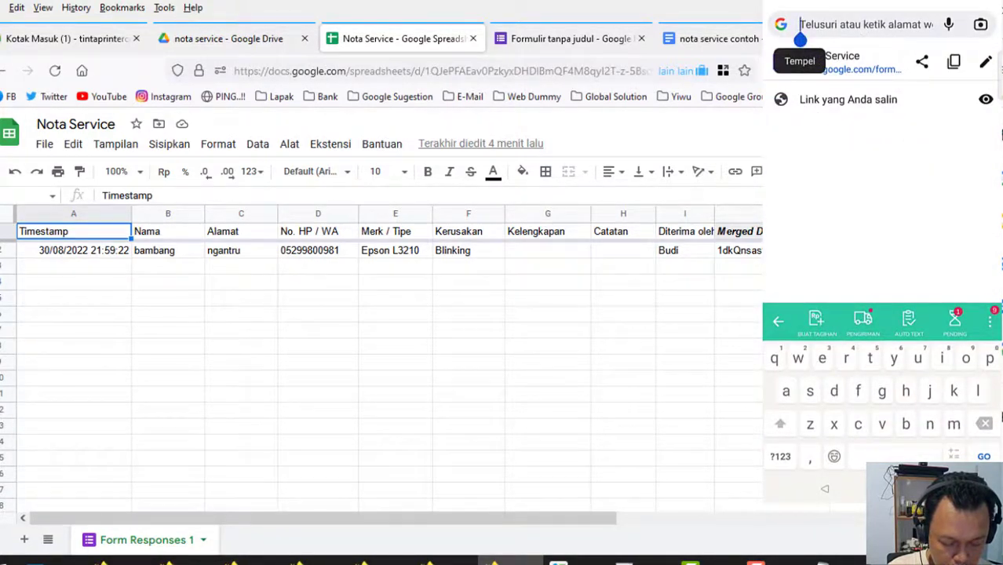
click(794, 60)
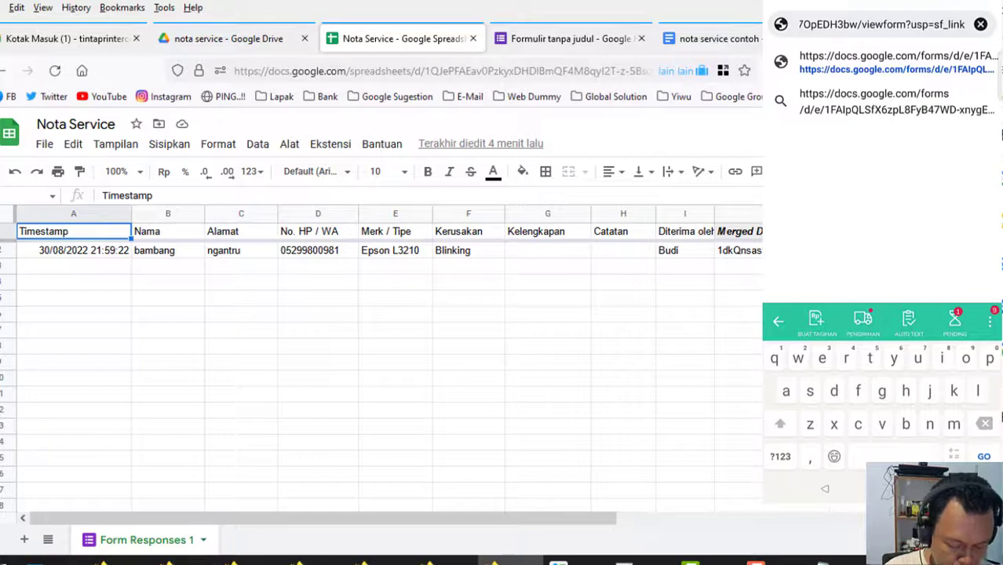
key(Return)
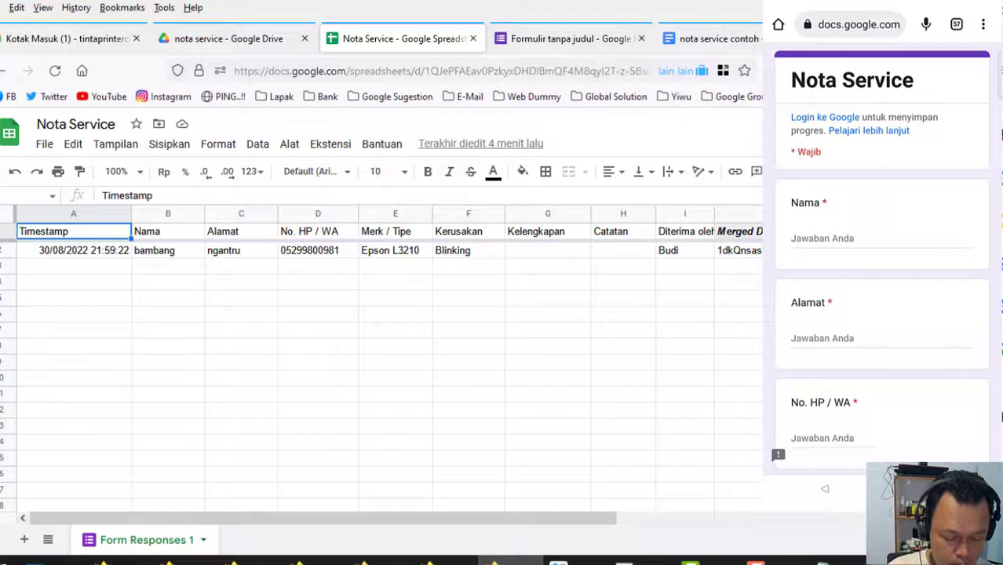
Enter the customer's name, address and phone number, and Merk / Tipe Canon G1010.
click(797, 239)
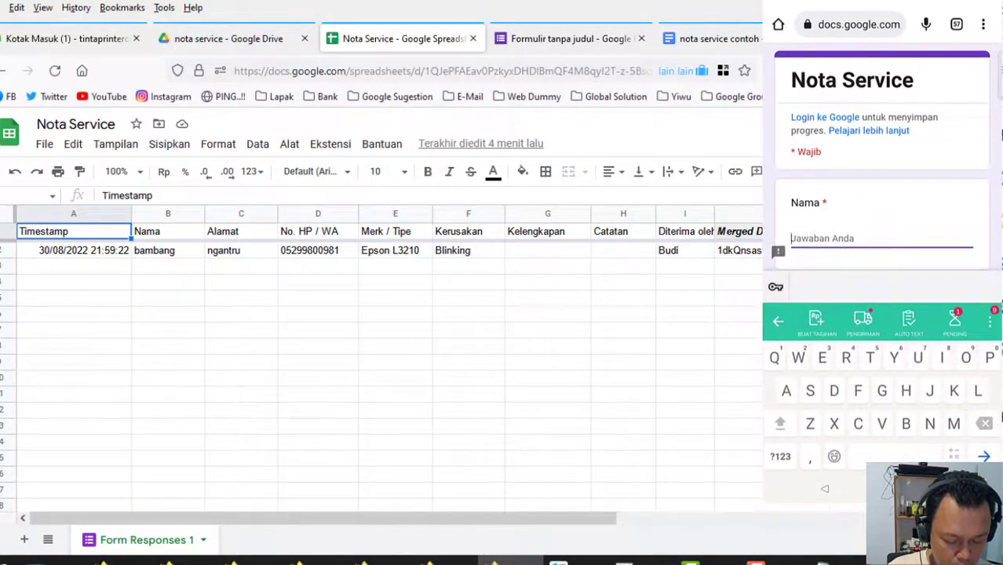
text(Galang)
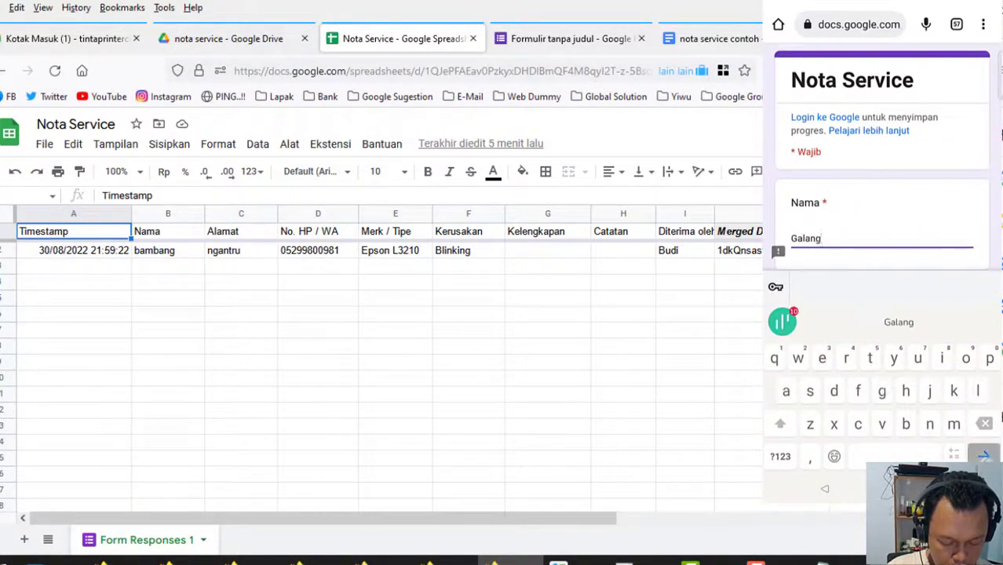
key(Return)
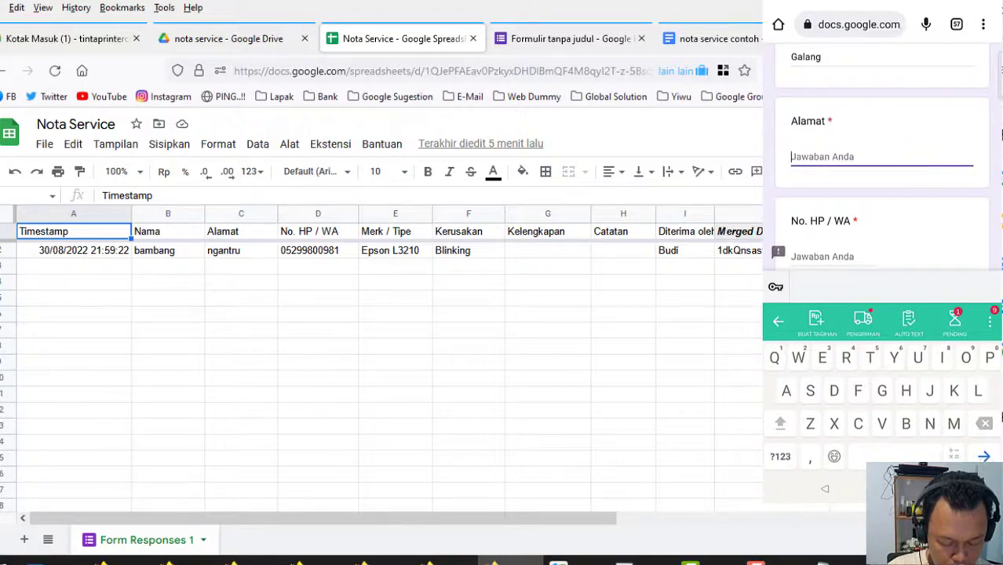
text(Kedungwaru)
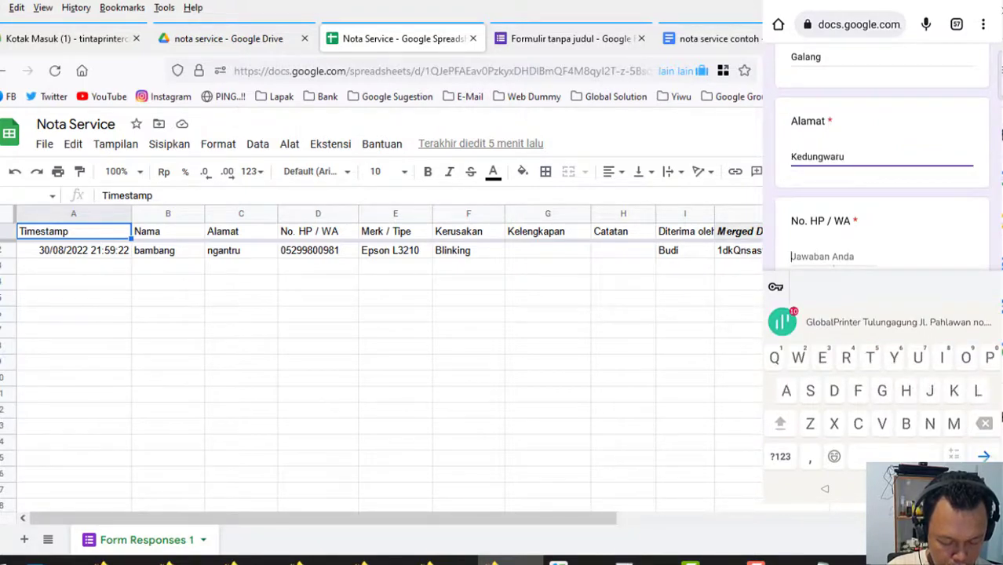
key(Return)
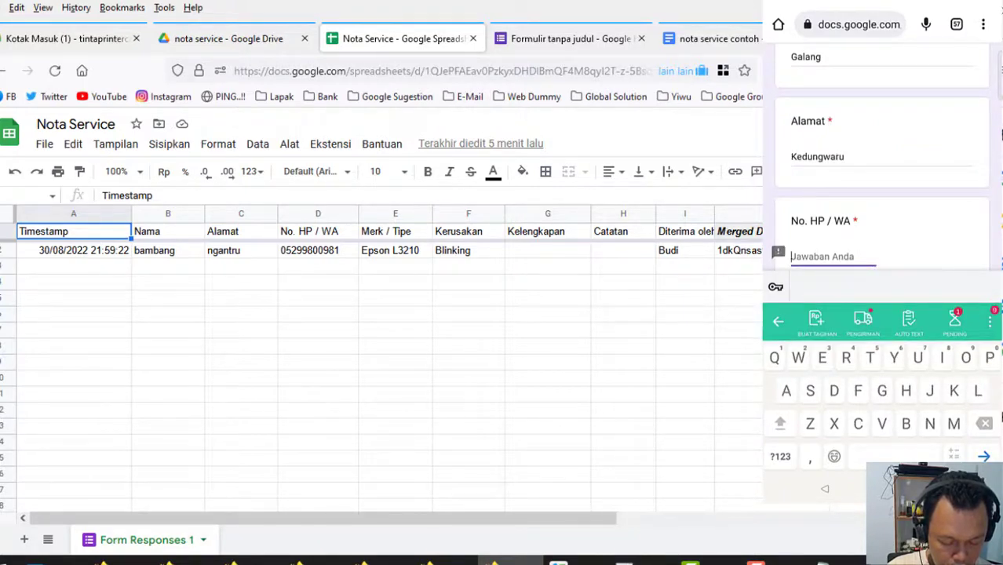
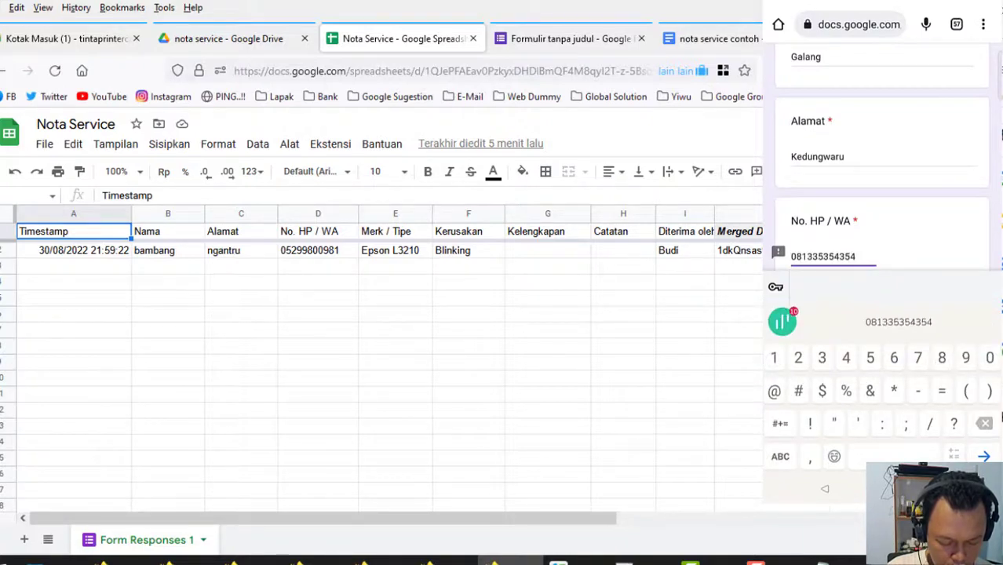
key(Return)
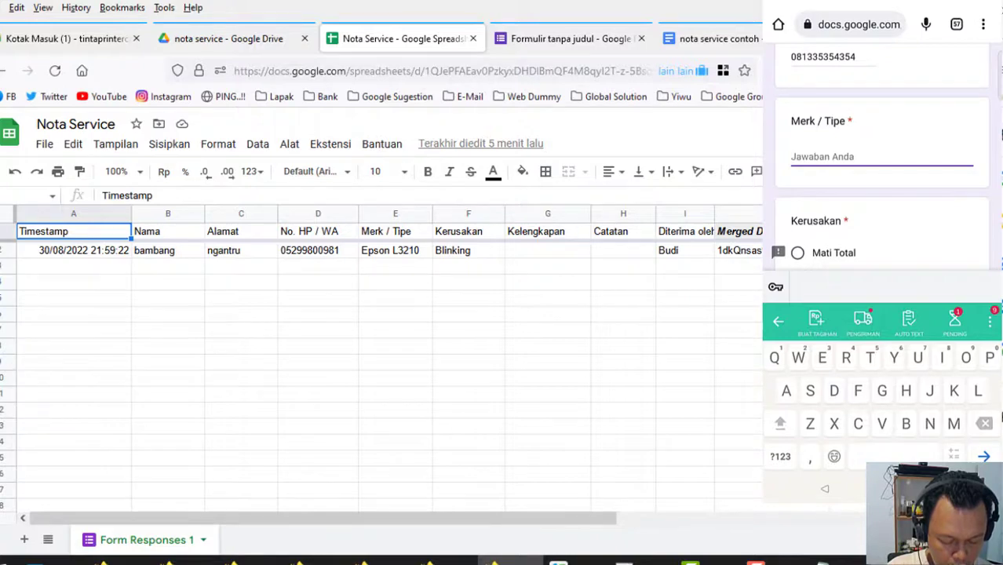
text(Canon G)
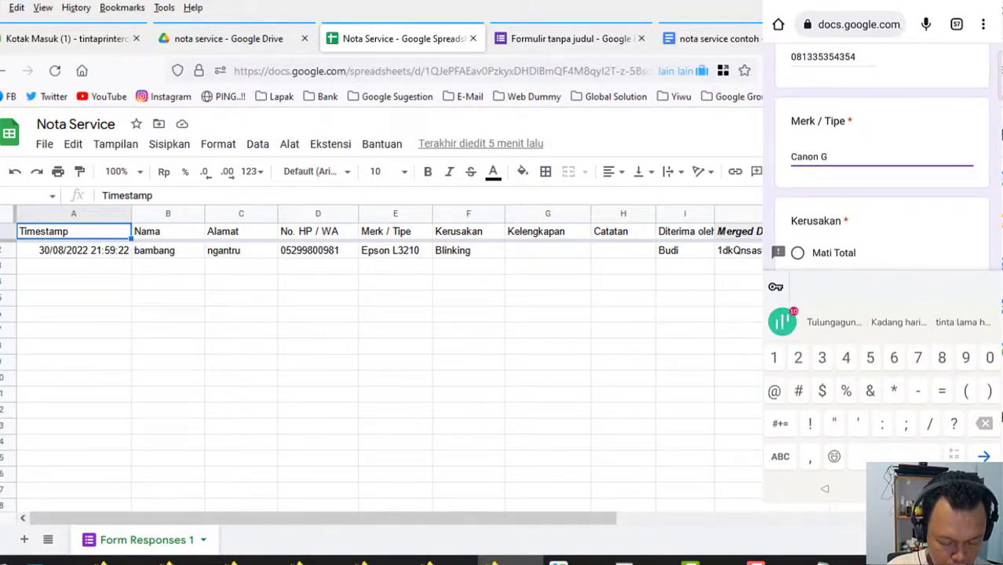
text(1010)
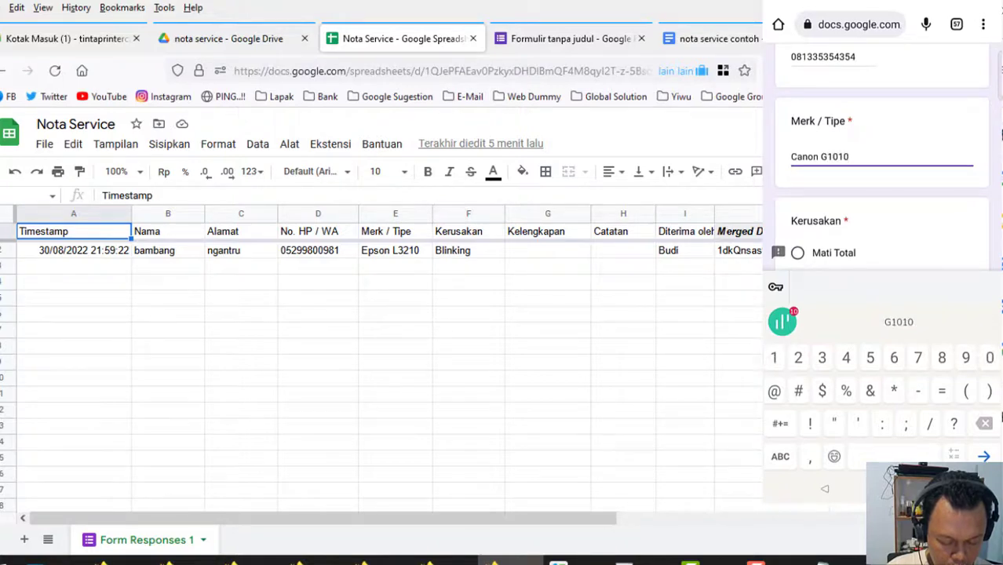
key(Return)
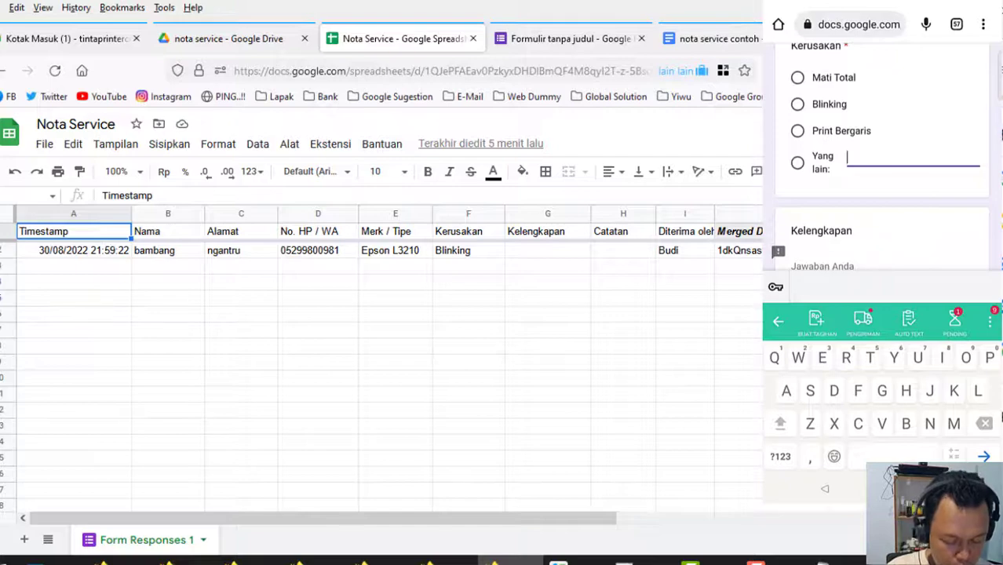
Set a custom Kerusakan of 'Pasang pembuangan', fill the receiver's name, and submit the form.
click(797, 163)
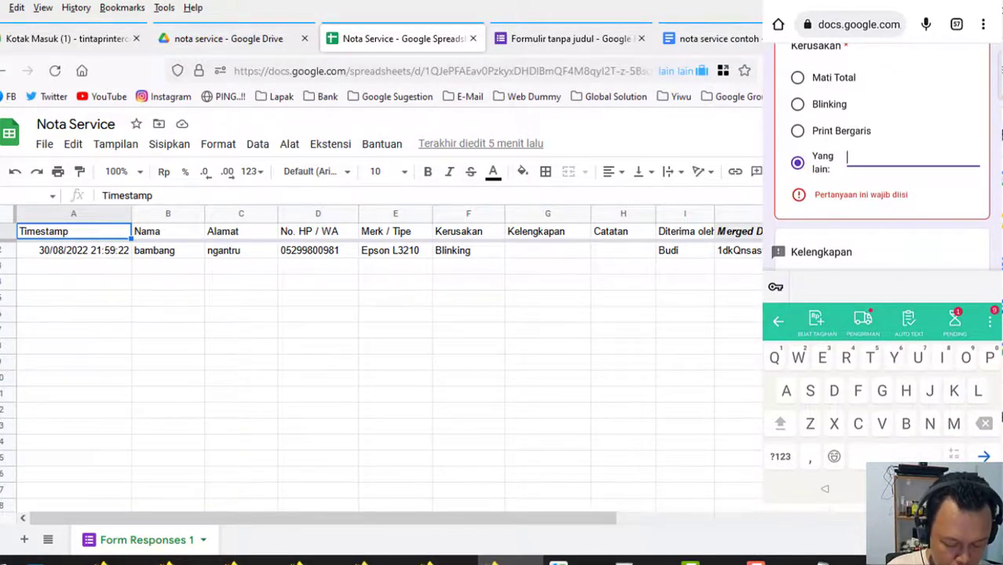
text(Pasang pe.buang)
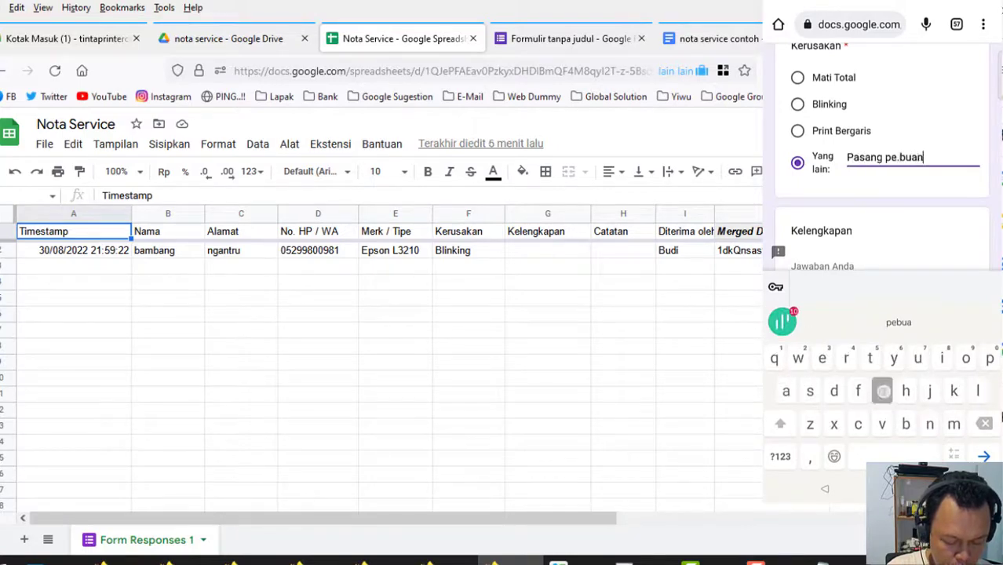
key(BackSpace)
key(BackSpace)
key(BackSpace)
key(BackSpace)
key(BackSpace)
key(BackSpace)
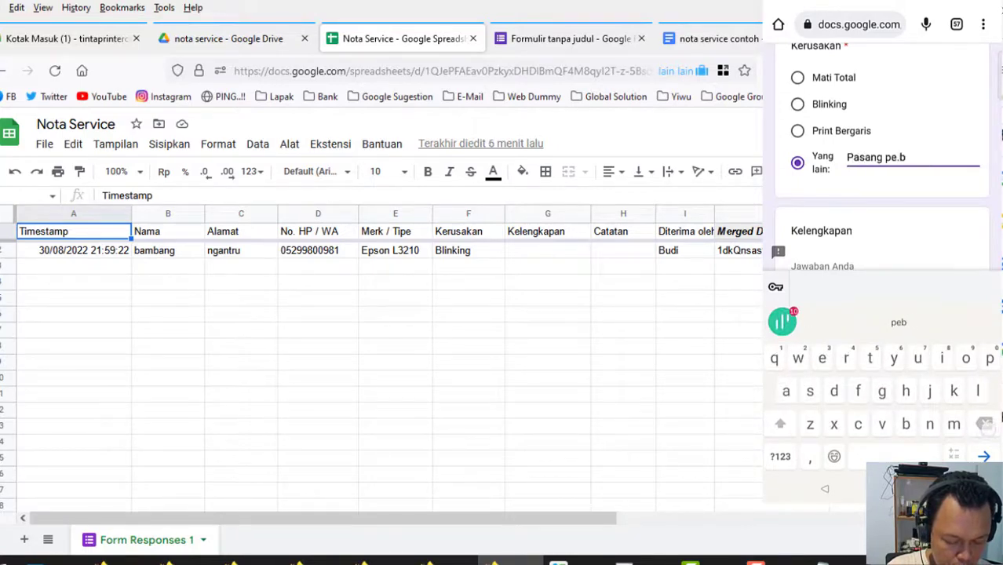
text(mbuangan)
key(Tab)
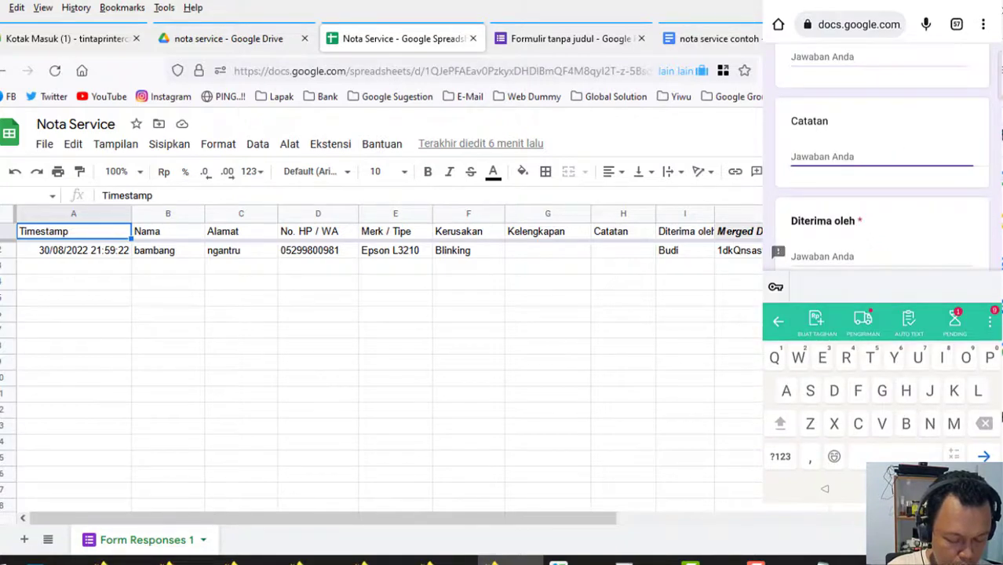
key(Tab)
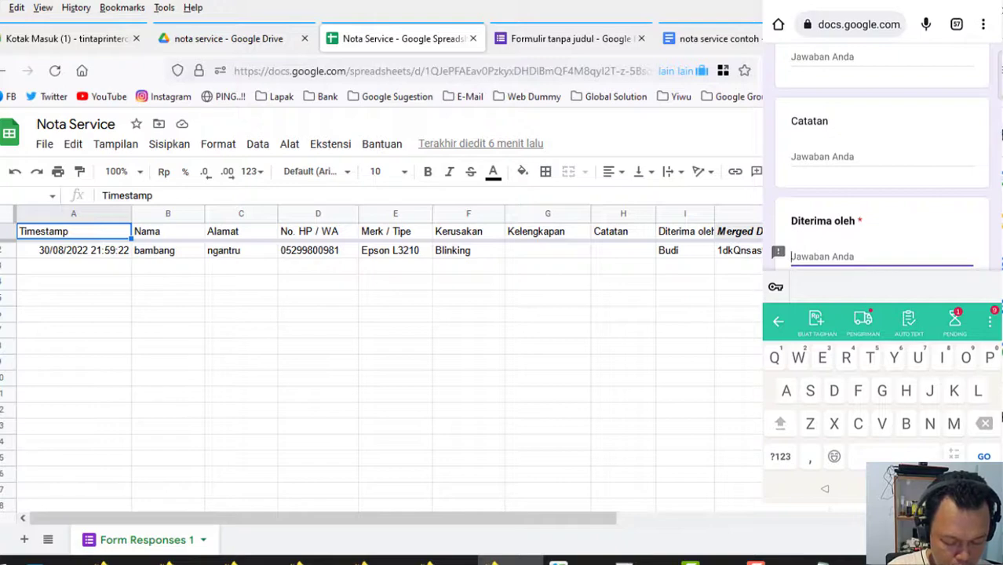
text(Nico)
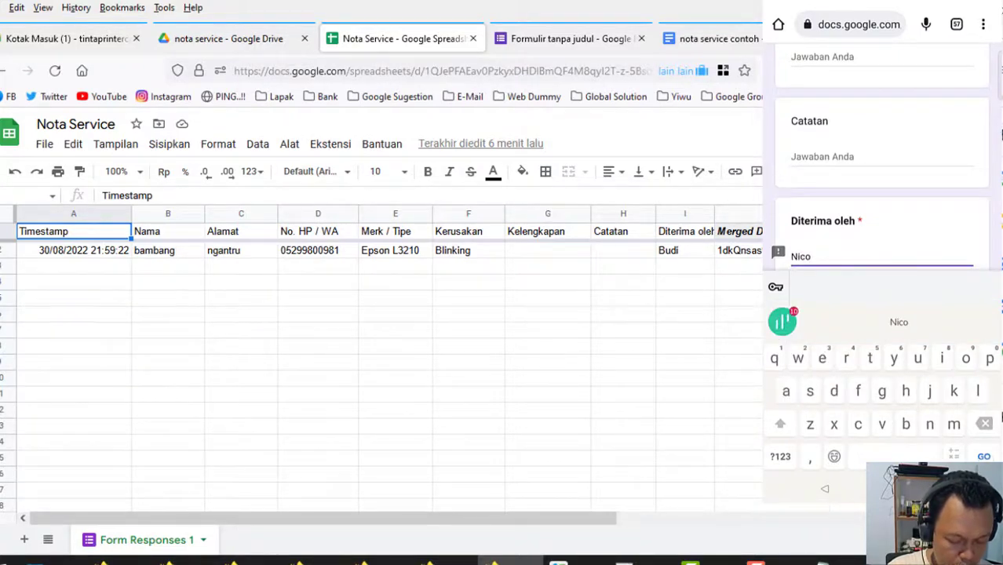
click(824, 489)
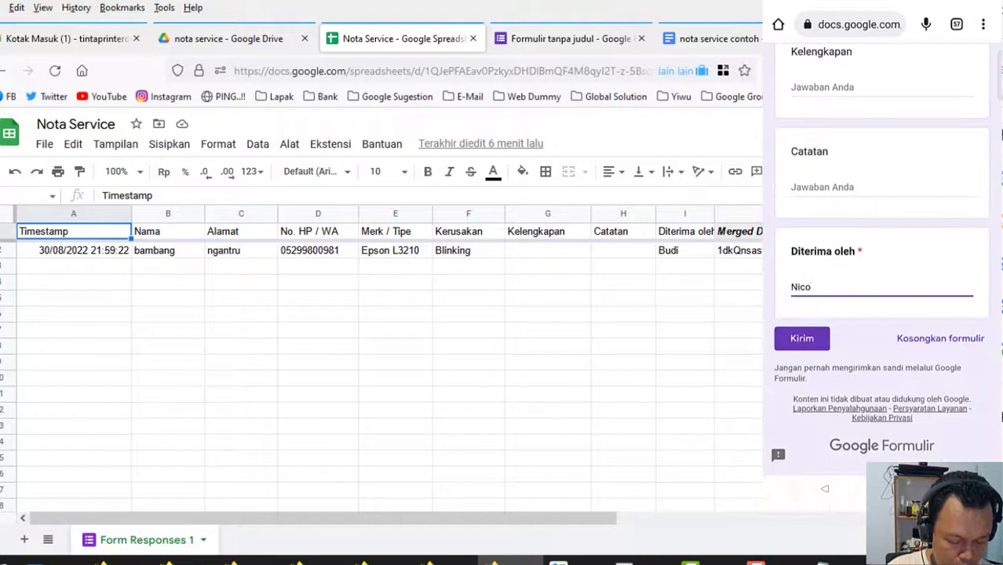
click(801, 338)
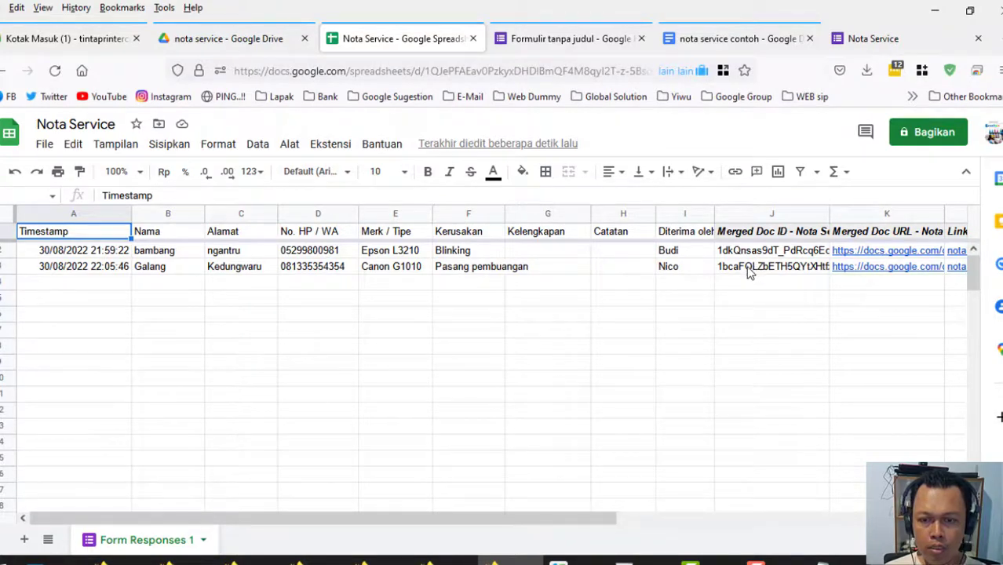
Show the preview card for row 3's Merged Doc URL link.
mouse_move(866, 269)
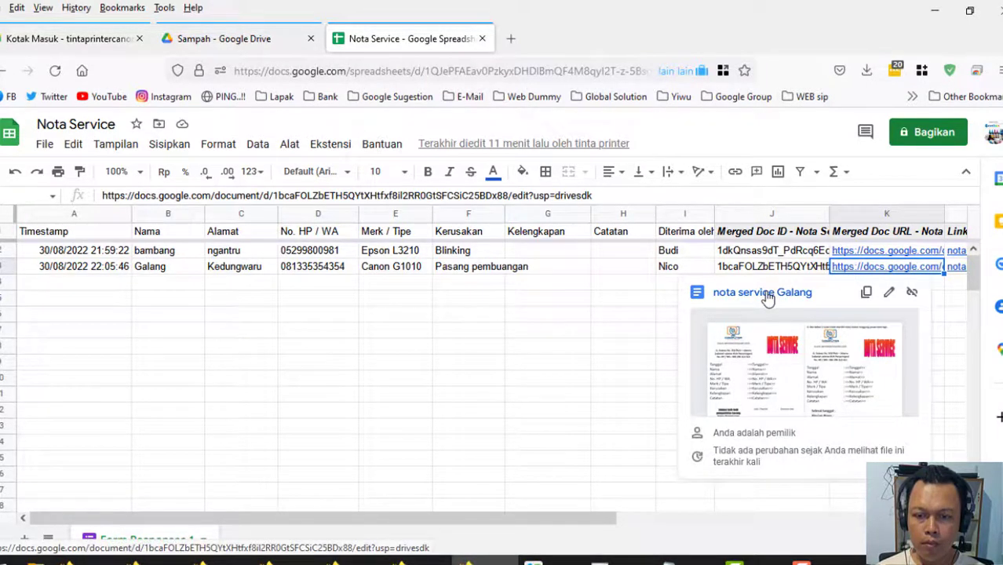
Open the merged Canon G1010 receipt in Google Docs, review the page, and print it.
click(761, 292)
scroll(256, 455, down, 2)
scroll(255, 455, up, 2)
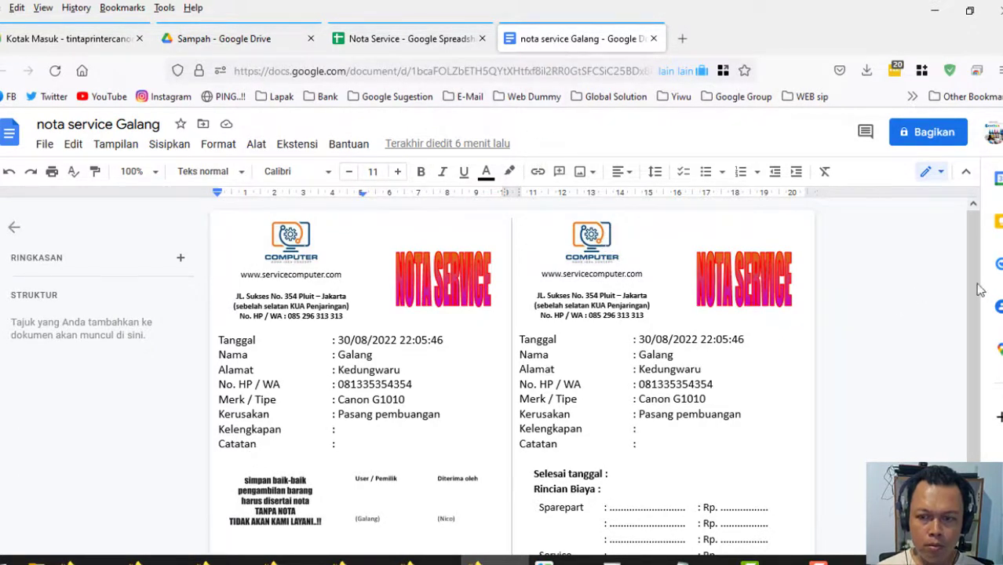
scroll(976, 260, down, 3)
scroll(971, 247, up, 3)
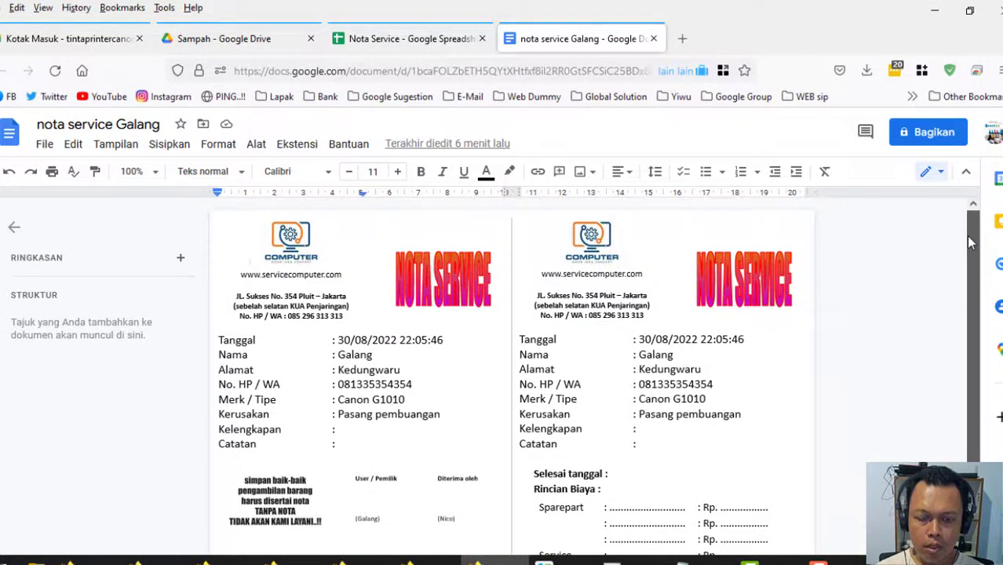
scroll(966, 235, down, 2)
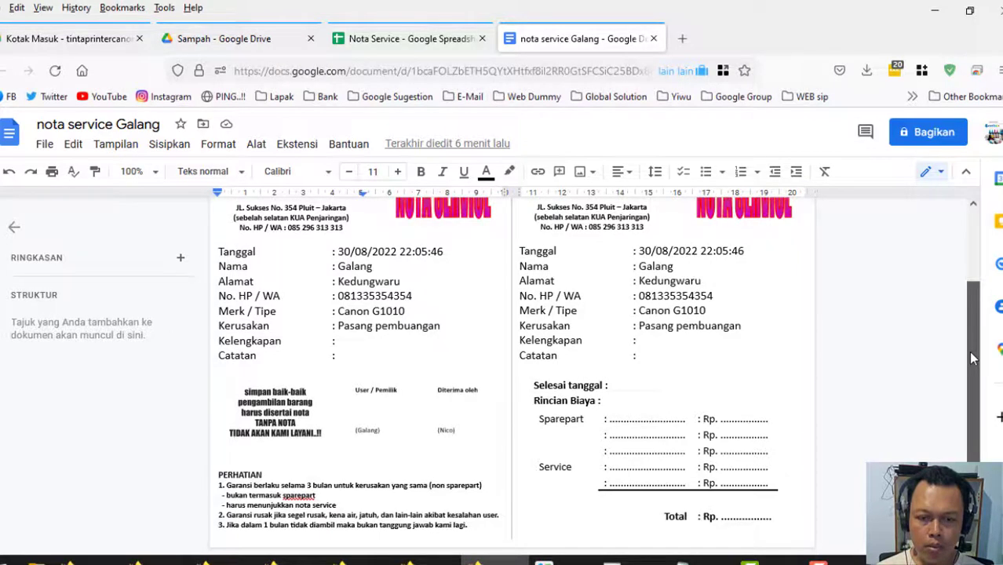
scroll(970, 357, up, 2)
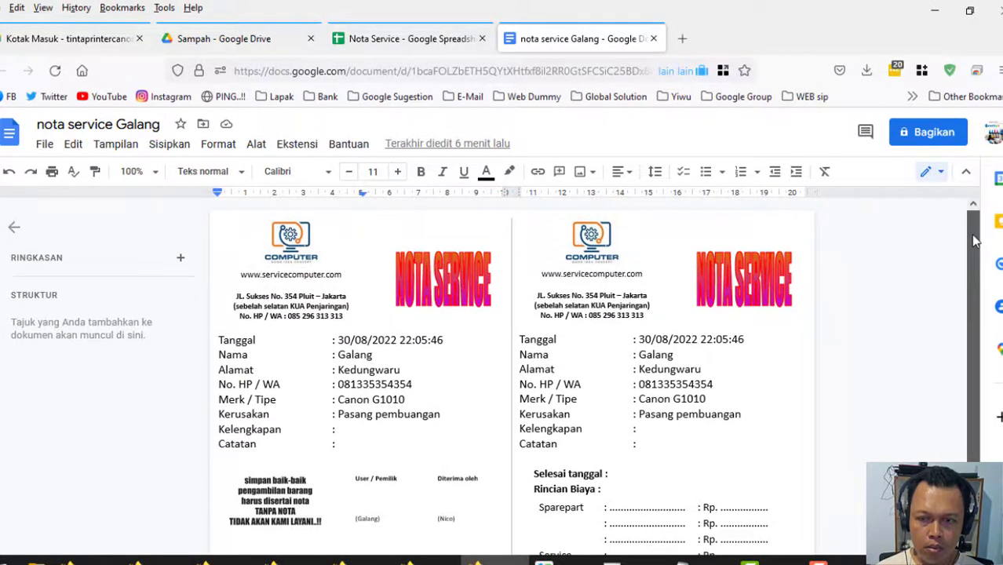
scroll(973, 243, down, 2)
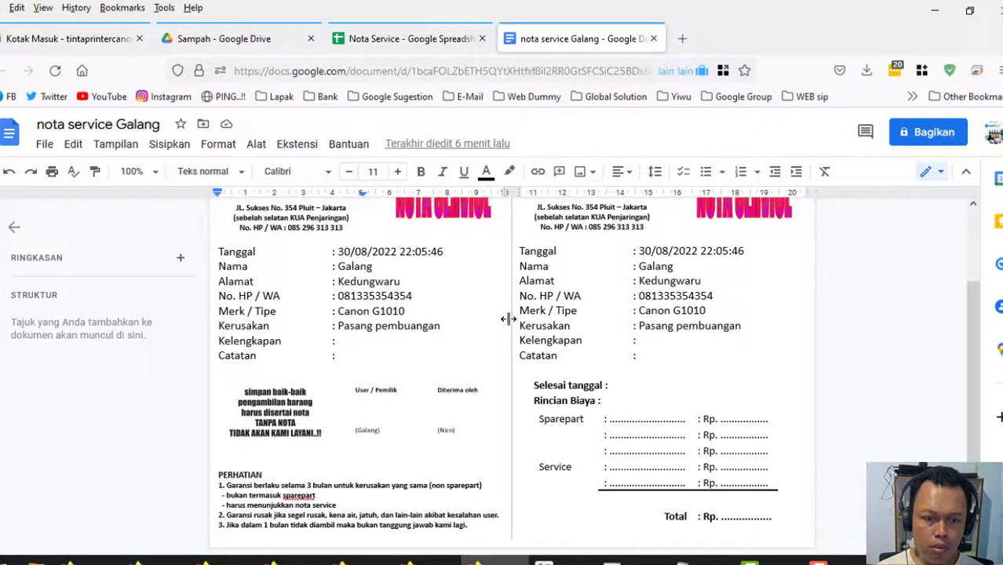
click(51, 171)
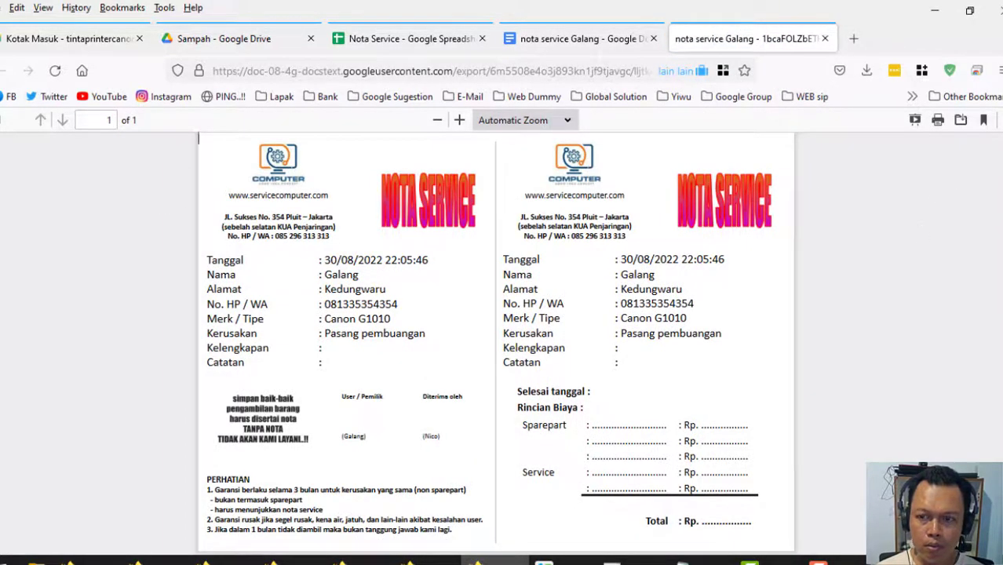
Open the receipt's print settings with EPSON L300 Series (Copy 1) as the destination.
click(939, 124)
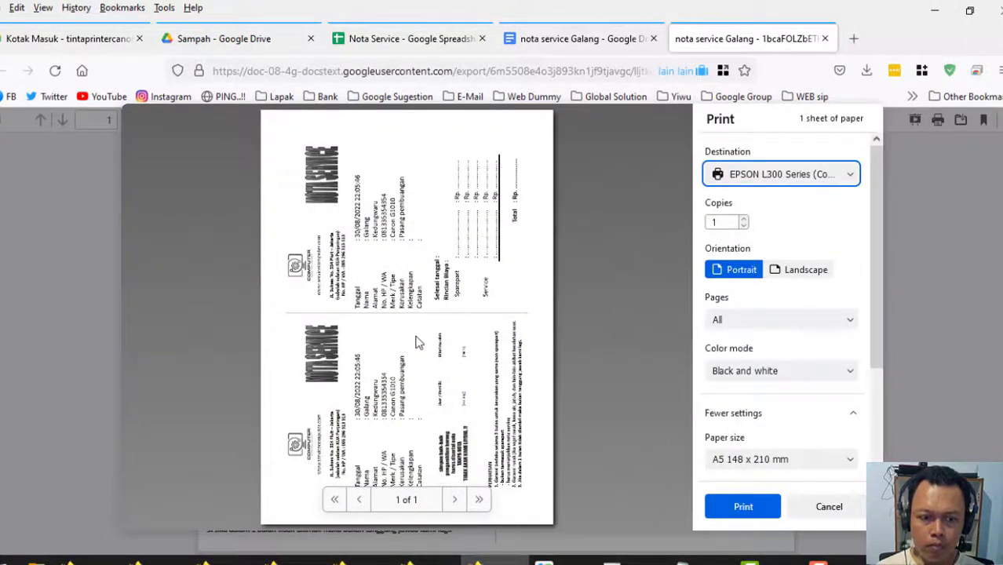
click(769, 180)
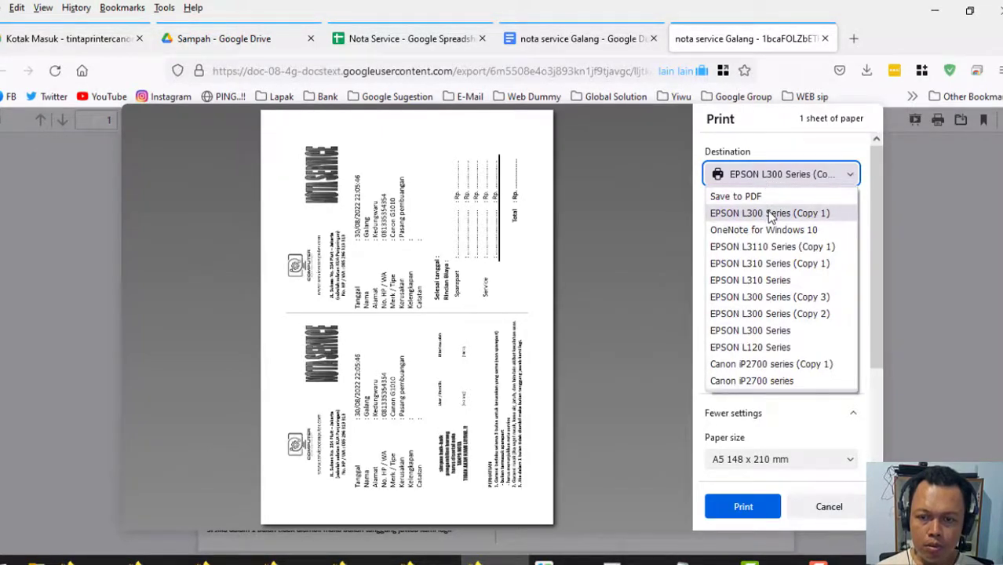
click(769, 214)
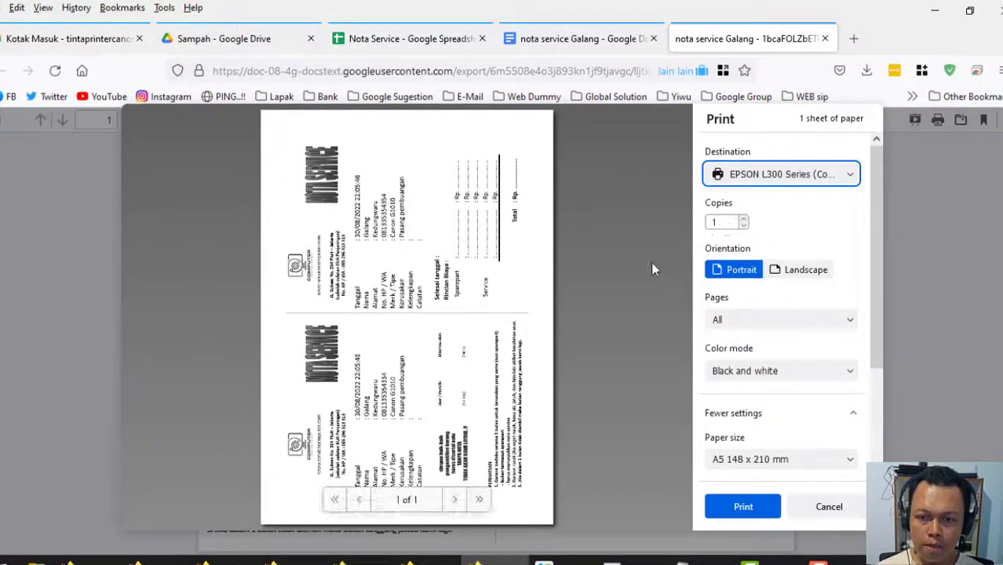